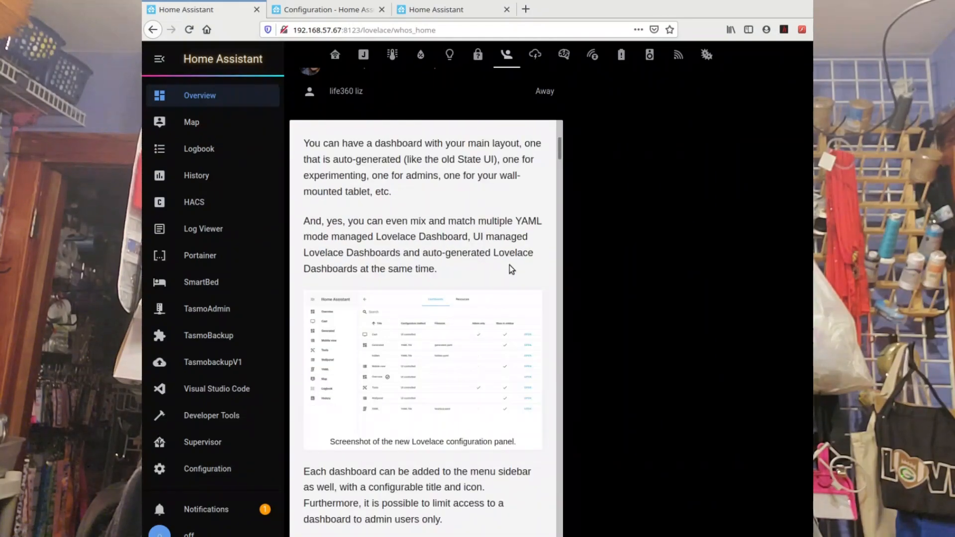
Read the release notes from the multiple-dashboards section through the new media player card to the Helpers Configuration Panel section
{"action": "scroll", "coordinate": [509, 266], "scroll_direction": "down", "scroll_amount": 8}
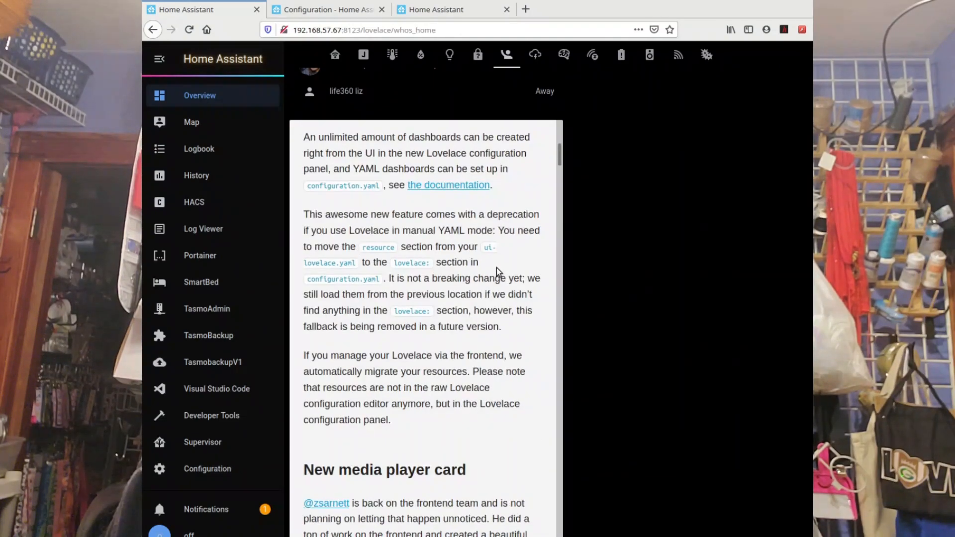
{"action": "scroll", "coordinate": [492, 268], "scroll_direction": "down", "scroll_amount": 4}
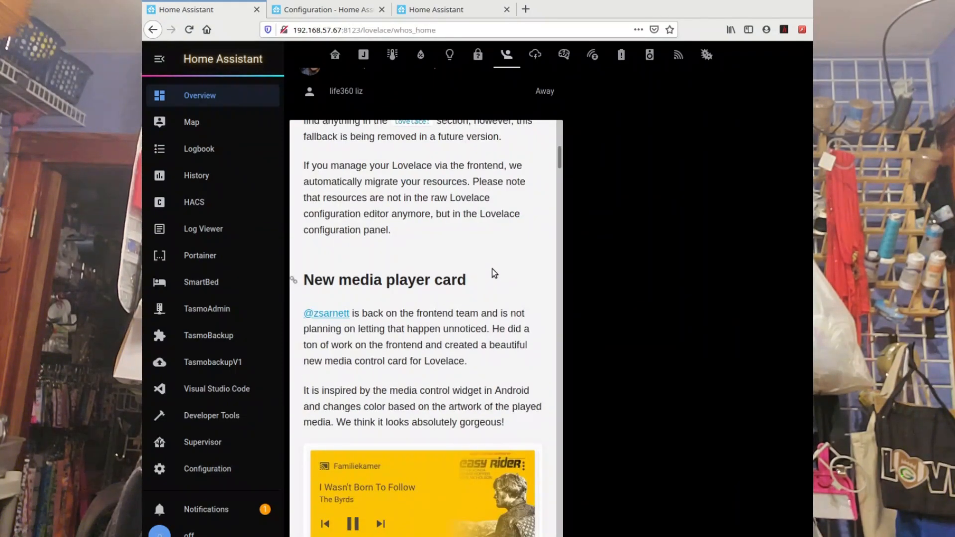
{"action": "scroll", "coordinate": [485, 269], "scroll_direction": "down", "scroll_amount": 5}
{"action": "scroll", "coordinate": [479, 270], "scroll_direction": "down", "scroll_amount": 3}
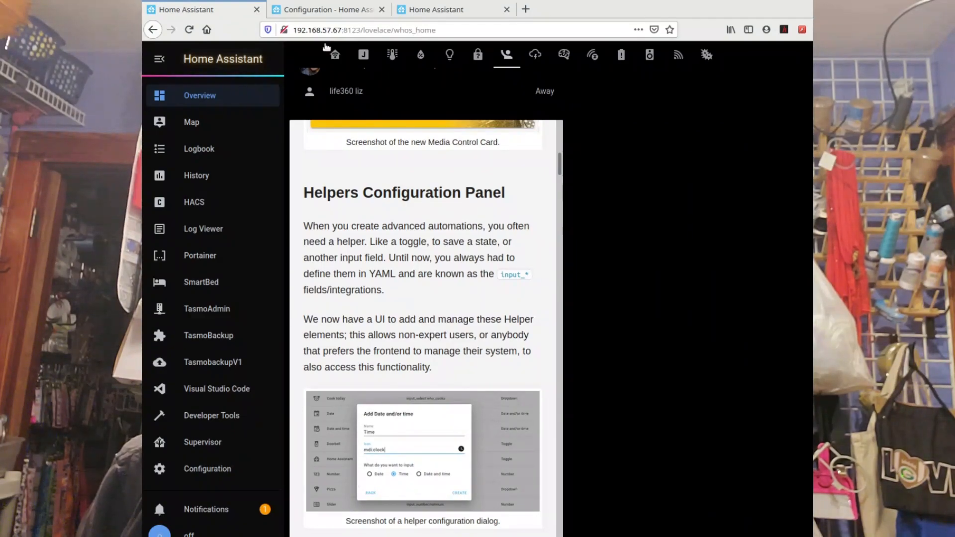
Open the Helpers list in the Home Assistant configuration
{"action": "left_click", "coordinate": [340, 14]}
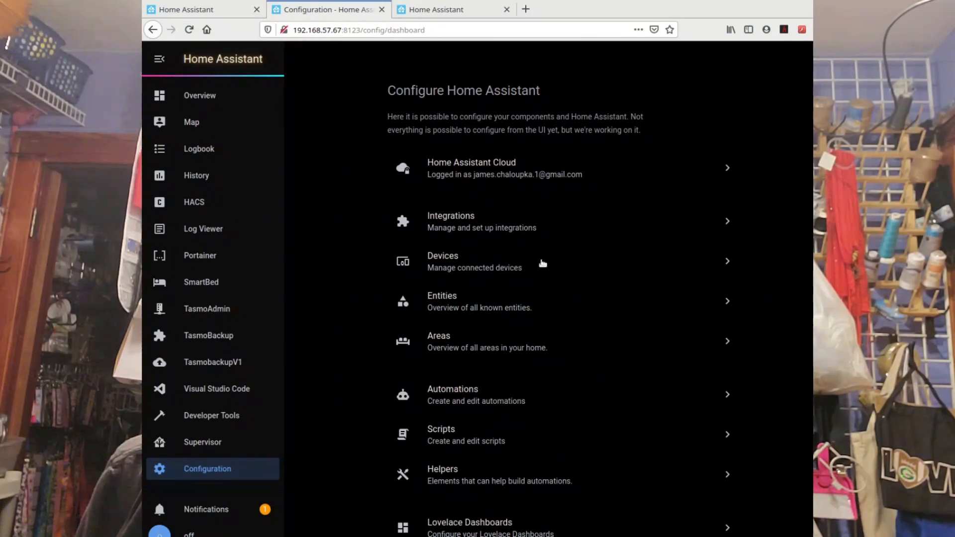
{"action": "scroll", "coordinate": [542, 263], "scroll_direction": "down", "scroll_amount": 3}
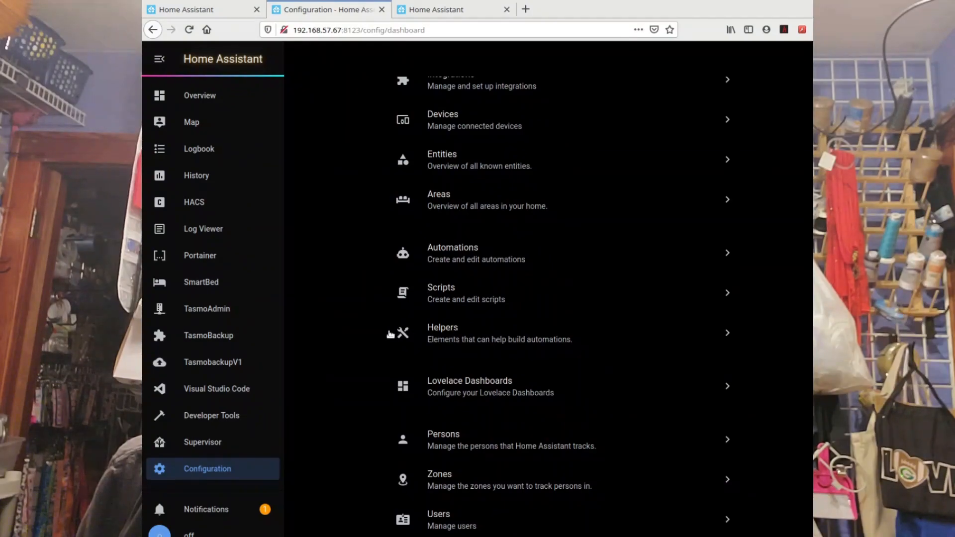
{"action": "left_click", "coordinate": [501, 338]}
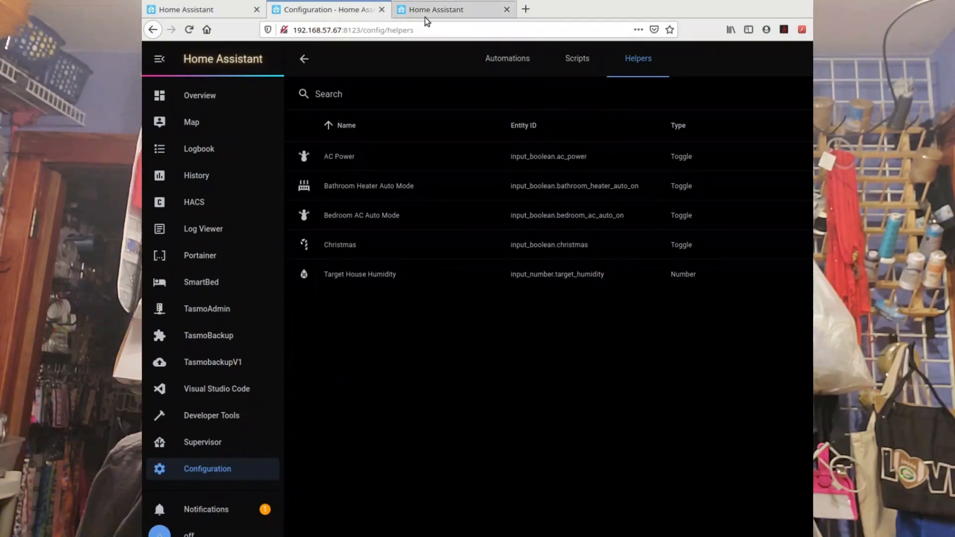
Switch to the Visual Studio Code editor and examine the include entries in configuration.yaml
{"action": "left_click", "coordinate": [453, 16]}
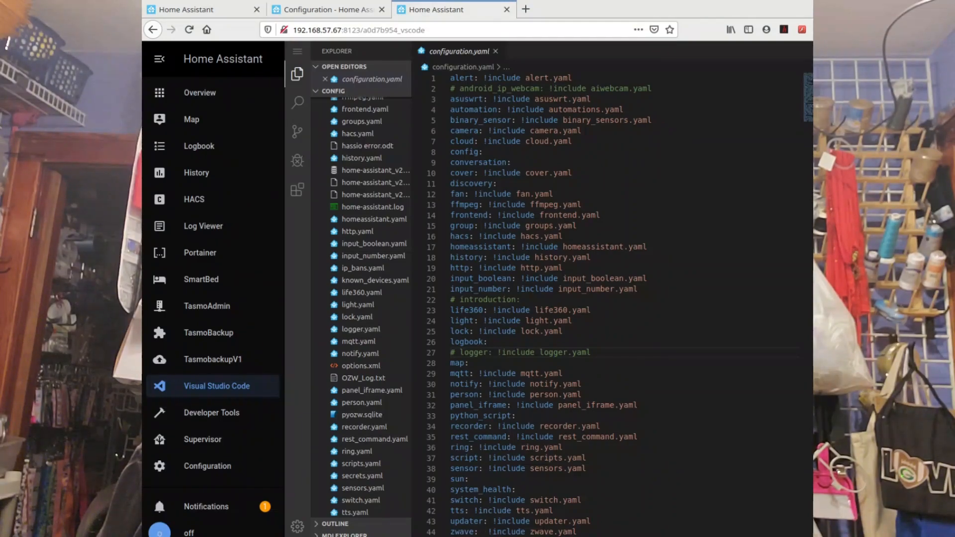
{"action": "scroll", "coordinate": [547, 298], "scroll_direction": "down", "scroll_amount": 9}
{"action": "scroll", "coordinate": [547, 199], "scroll_direction": "up", "scroll_amount": 2}
{"action": "scroll", "coordinate": [547, 199], "scroll_direction": "up", "scroll_amount": 4}
{"action": "scroll", "coordinate": [547, 199], "scroll_direction": "up", "scroll_amount": 5}
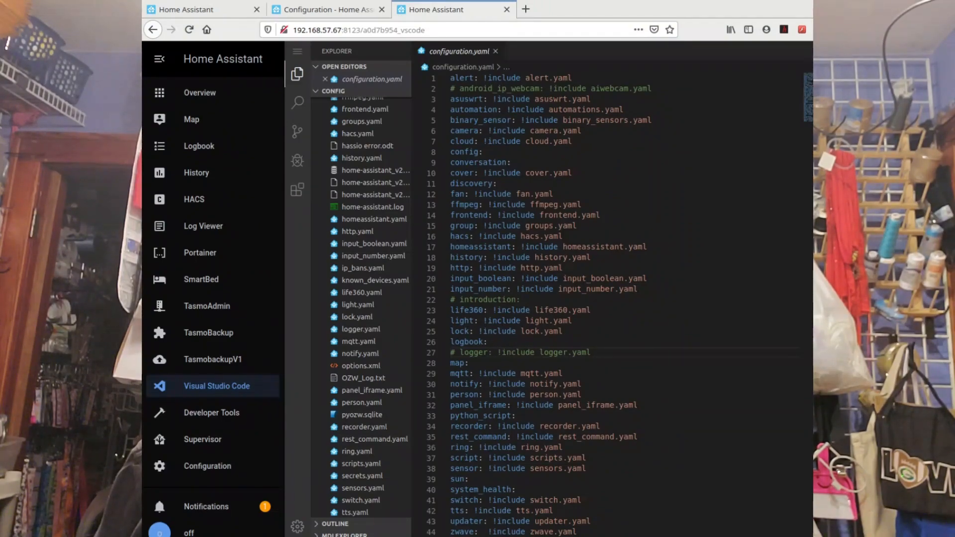
{"action": "scroll", "coordinate": [547, 248], "scroll_direction": "down", "scroll_amount": 3}
{"action": "scroll", "coordinate": [547, 279], "scroll_direction": "up", "scroll_amount": 1}
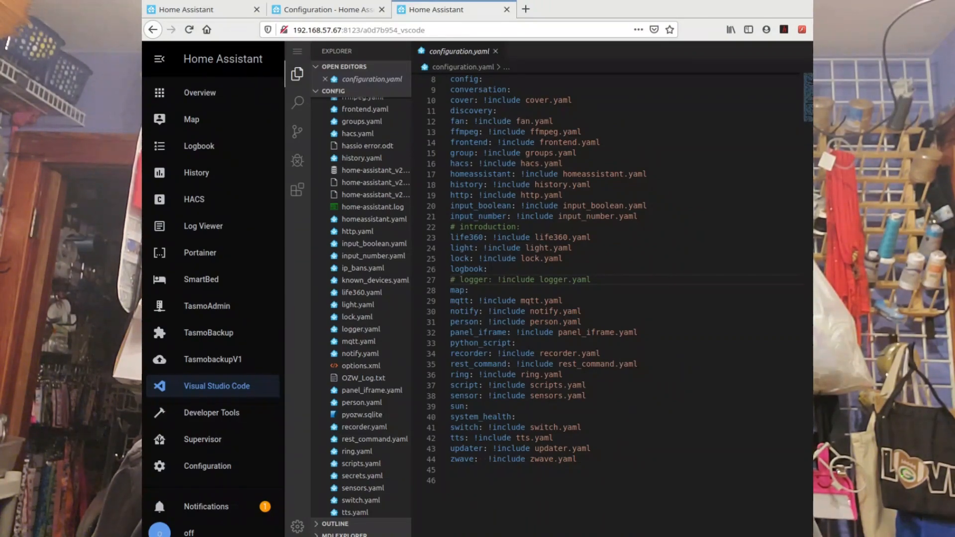
{"action": "scroll", "coordinate": [547, 283], "scroll_direction": "up", "scroll_amount": 3}
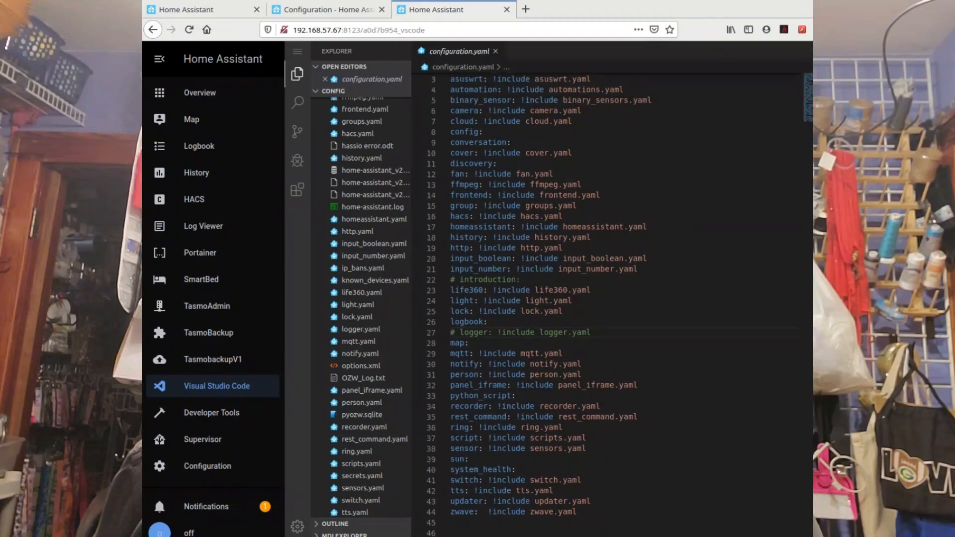
{"action": "scroll", "coordinate": [547, 298], "scroll_direction": "down", "scroll_amount": 3}
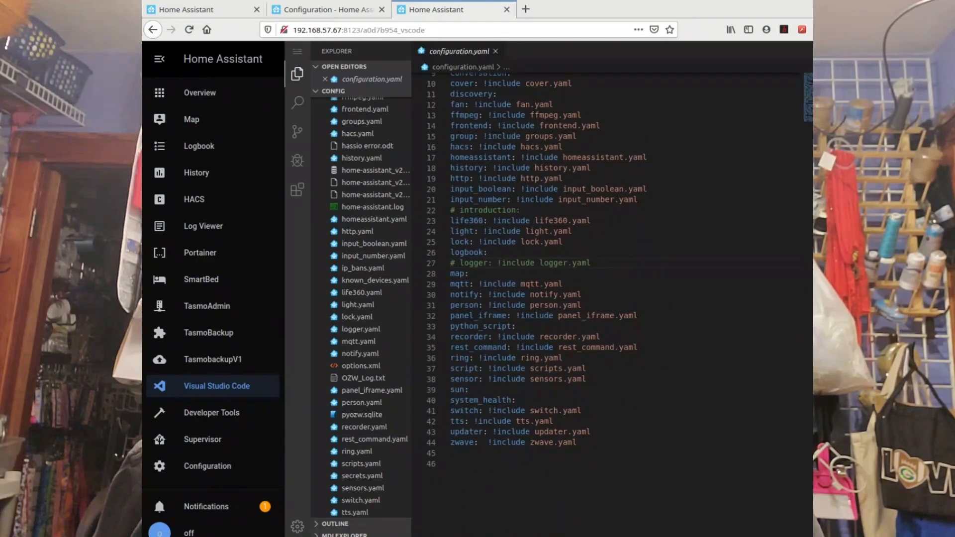
{"action": "scroll", "coordinate": [422, 315], "scroll_direction": "up", "scroll_amount": 3}
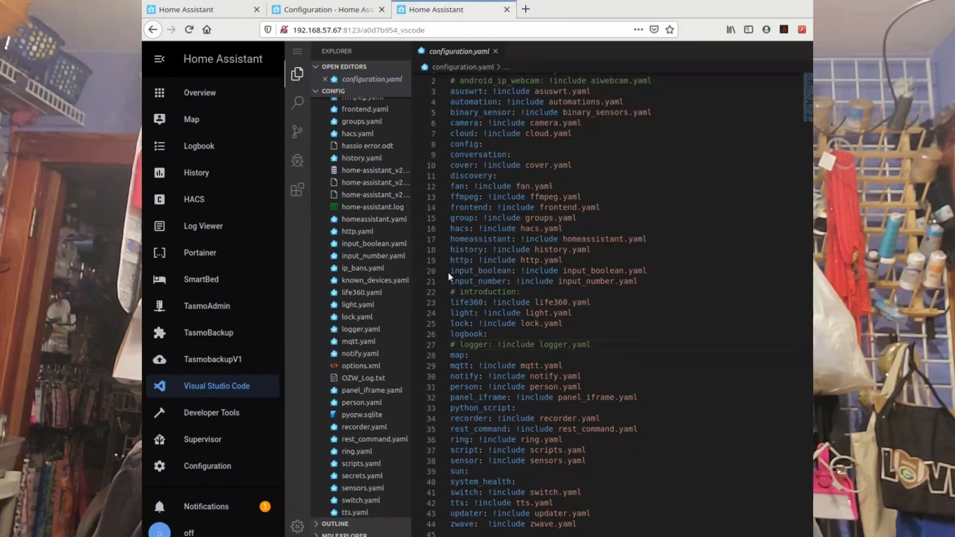
Remove the !include file references after input_boolean: and input_number: in configuration.yaml, keeping only the bare keys
{"action": "left_click", "coordinate": [449, 272]}
{"action": "left_click", "coordinate": [461, 281]}
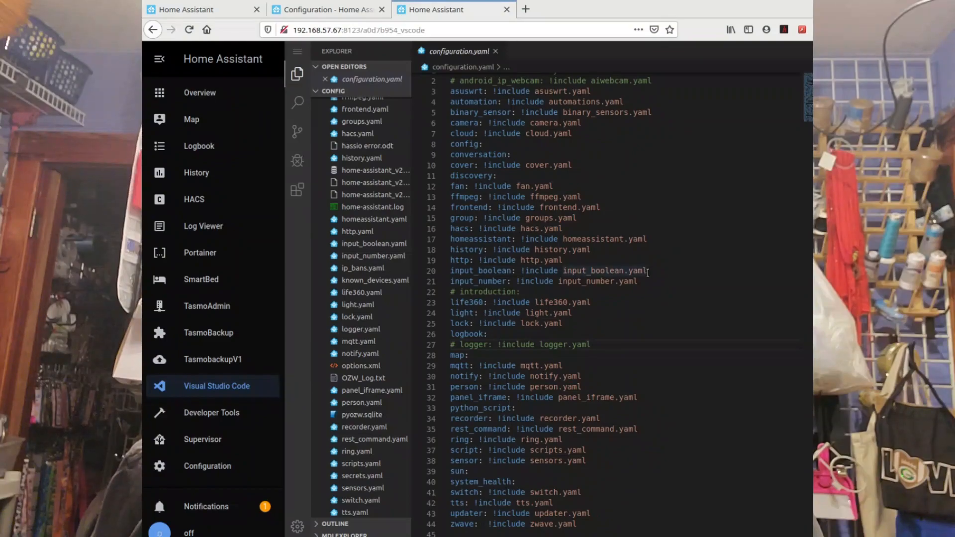
{"action": "left_click_drag", "start_coordinate": [649, 272], "coordinate": [515, 273]}
{"action": "key", "text": "BackSpace"}
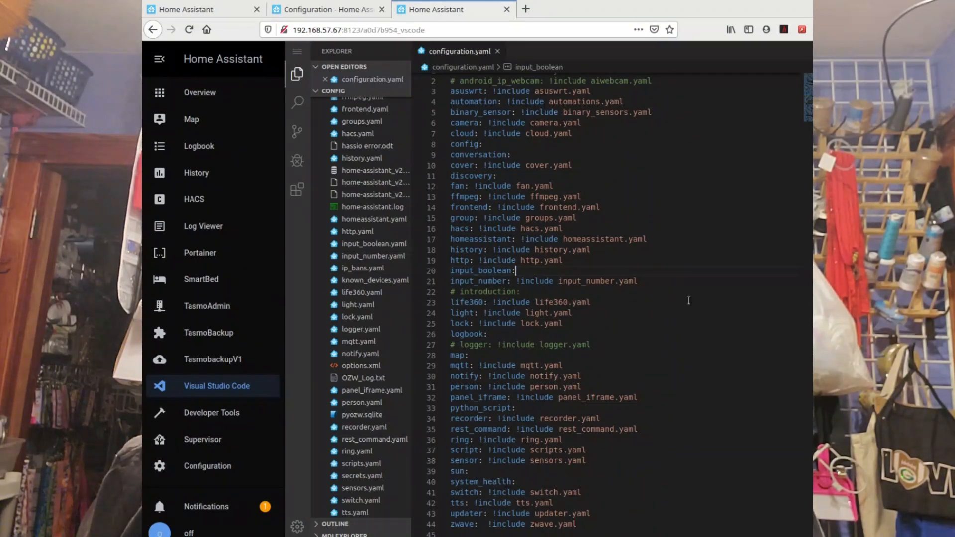
{"action": "left_click_drag", "start_coordinate": [638, 282], "coordinate": [512, 282]}
{"action": "key", "text": "BackSpace"}
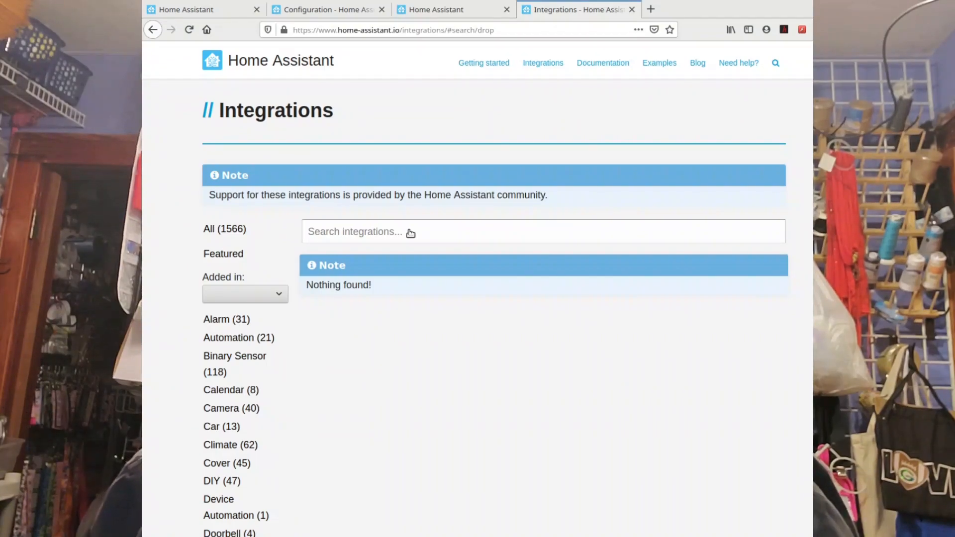
Search the Home Assistant integrations directory for "input"
{"action": "left_click", "coordinate": [410, 233]}
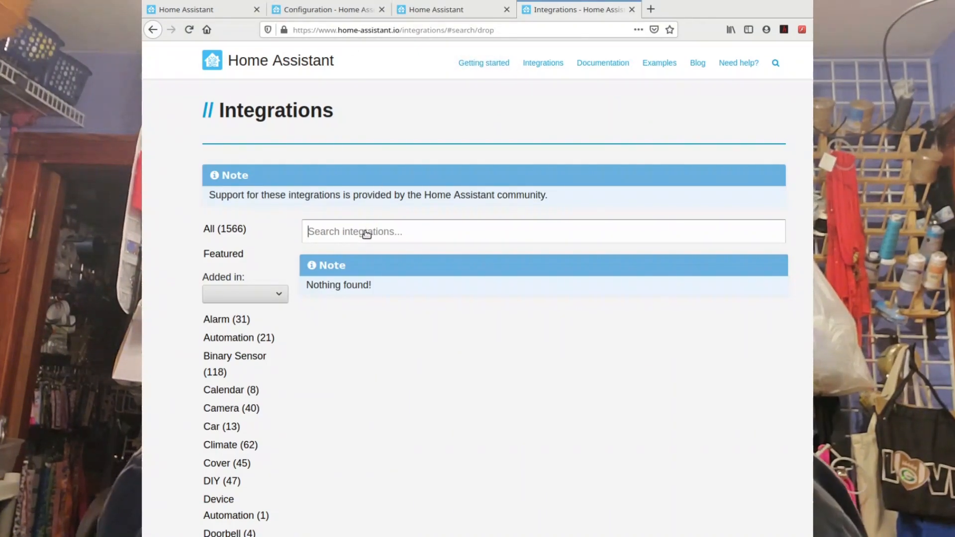
{"action": "type", "text": "in"}
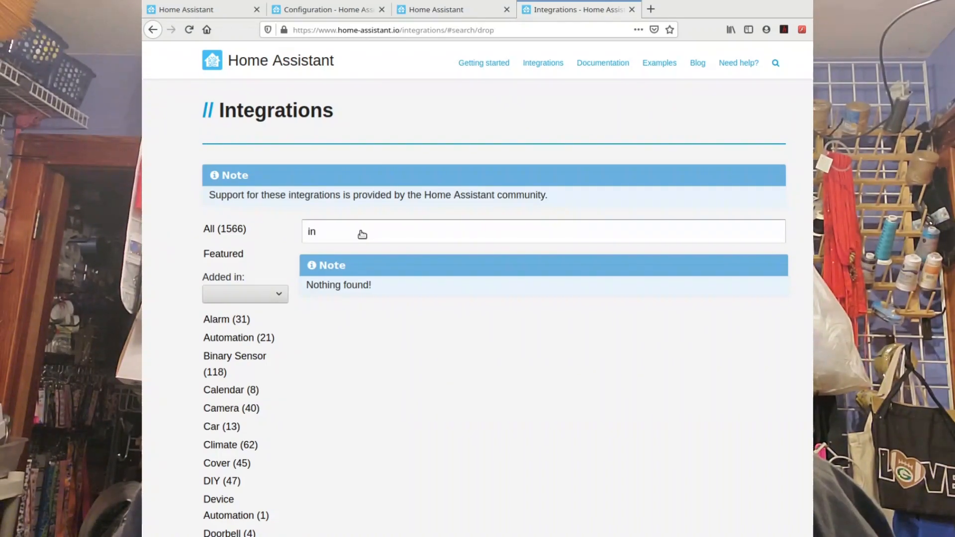
{"action": "type", "text": "put"}
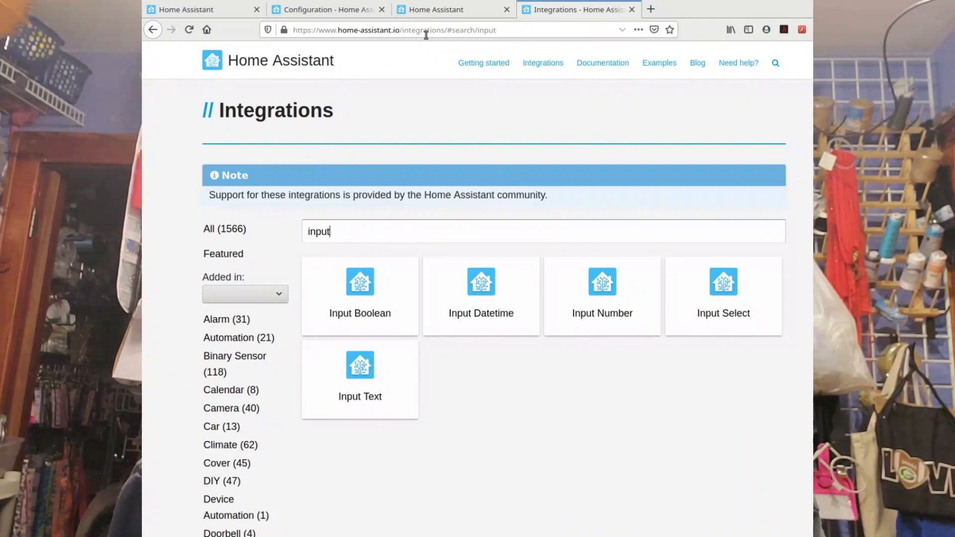
Return to the Helpers list in the Home Assistant configuration and review the existing helpers
{"action": "left_click", "coordinate": [359, 15]}
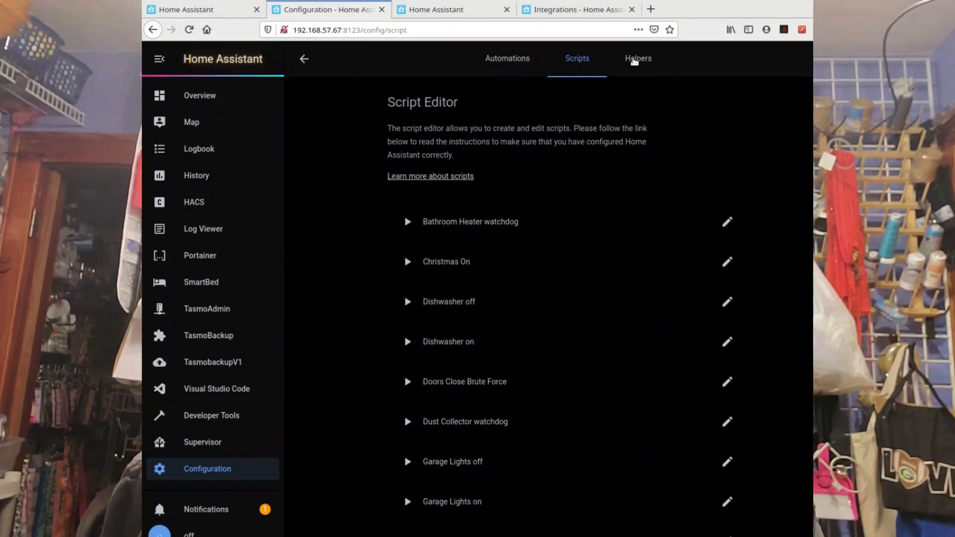
{"action": "left_click", "coordinate": [634, 60]}
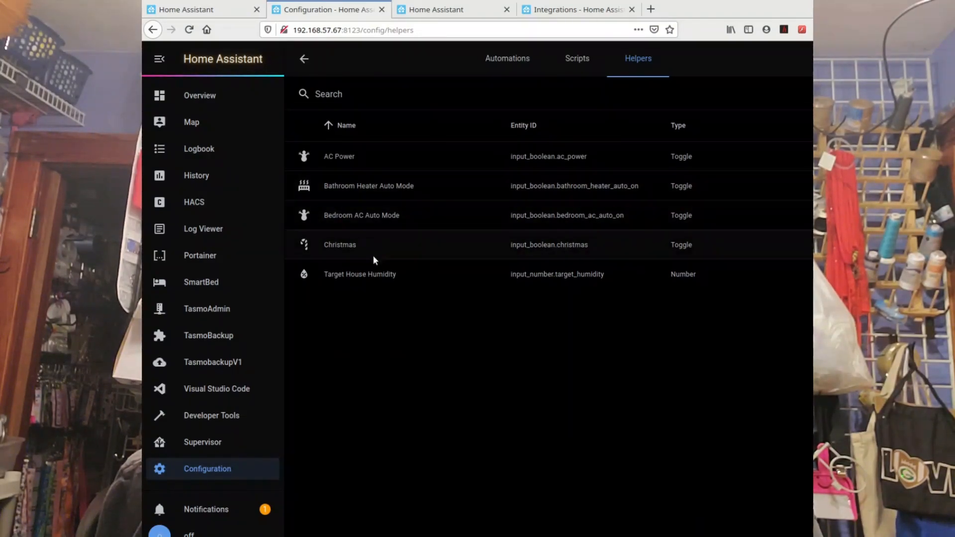
{"action": "left_click", "coordinate": [362, 91]}
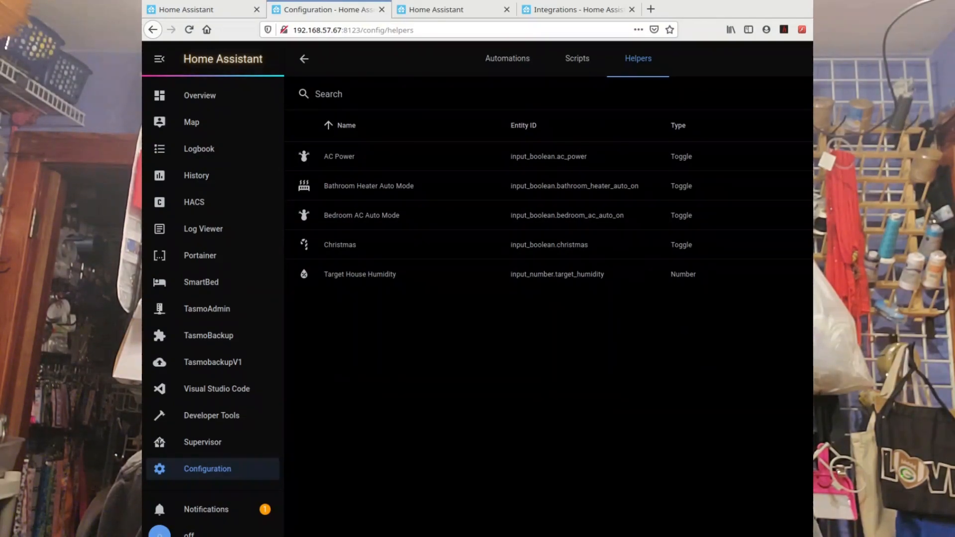
{"action": "left_click", "coordinate": [333, 100]}
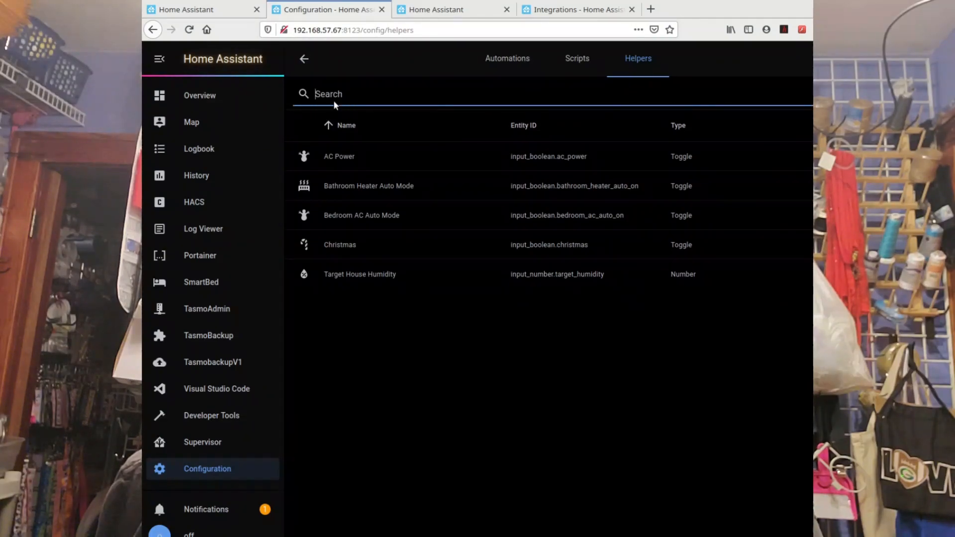
{"action": "left_click", "coordinate": [587, 432]}
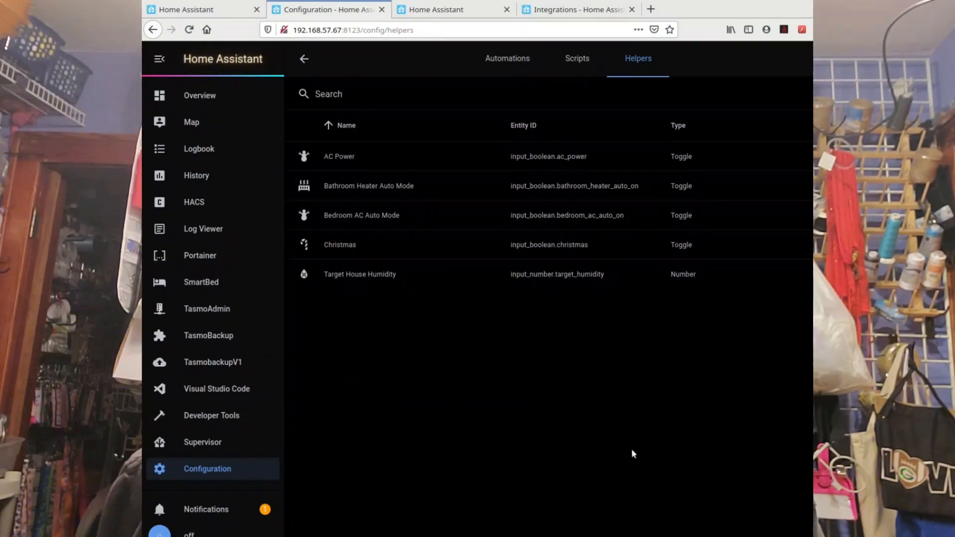
Open the Input Datetime integration documentation and copy the input_datetime: key from the example configuration
{"action": "left_click", "coordinate": [575, 11]}
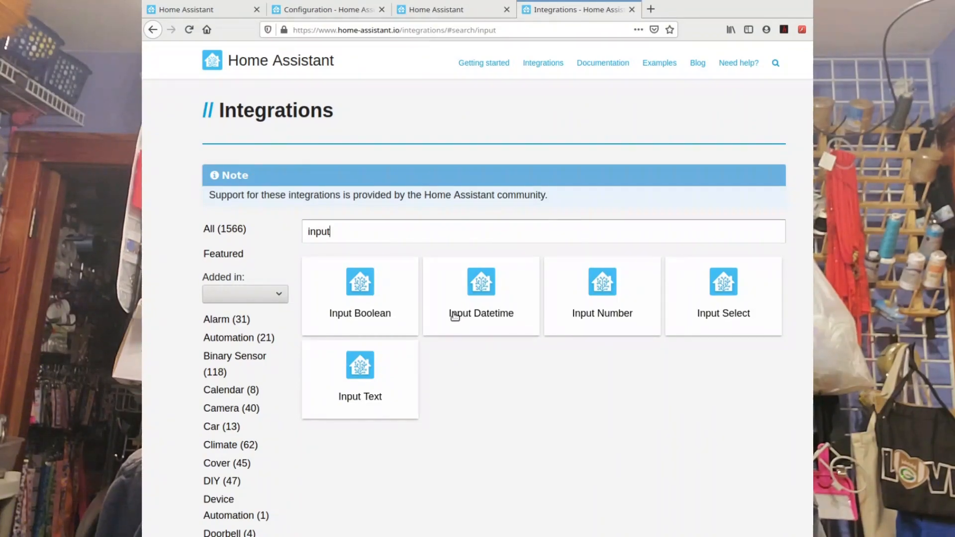
{"action": "left_click", "coordinate": [473, 314]}
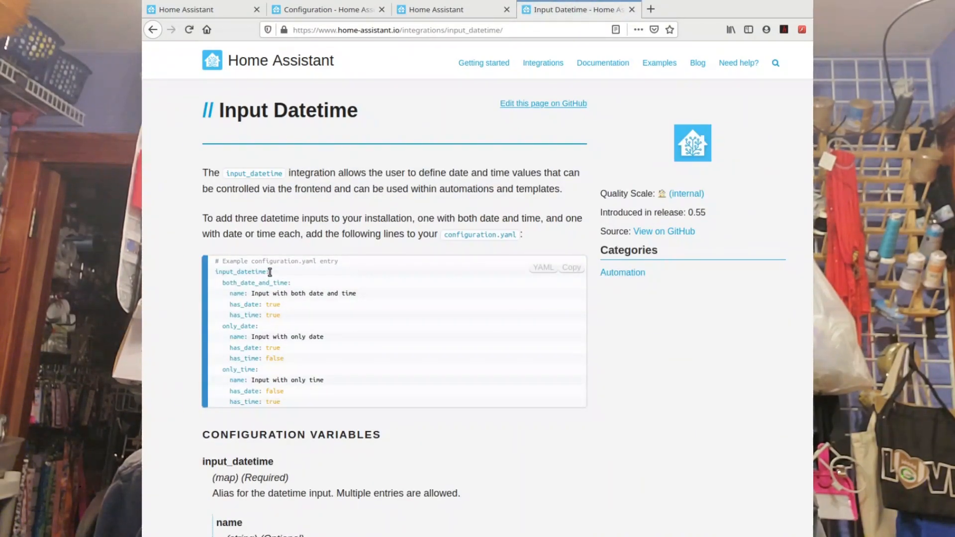
{"action": "left_click_drag", "start_coordinate": [269, 272], "coordinate": [222, 269]}
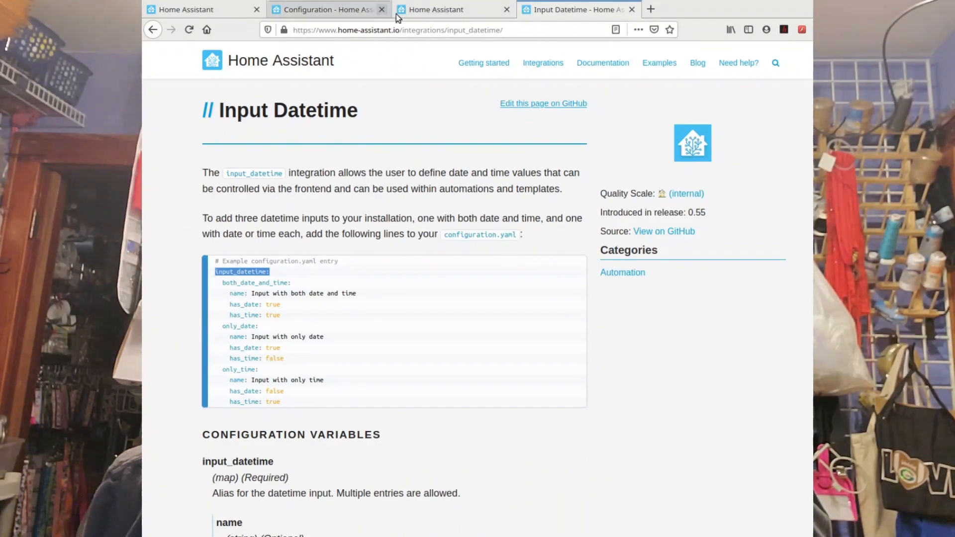
{"action": "left_click", "coordinate": [439, 12]}
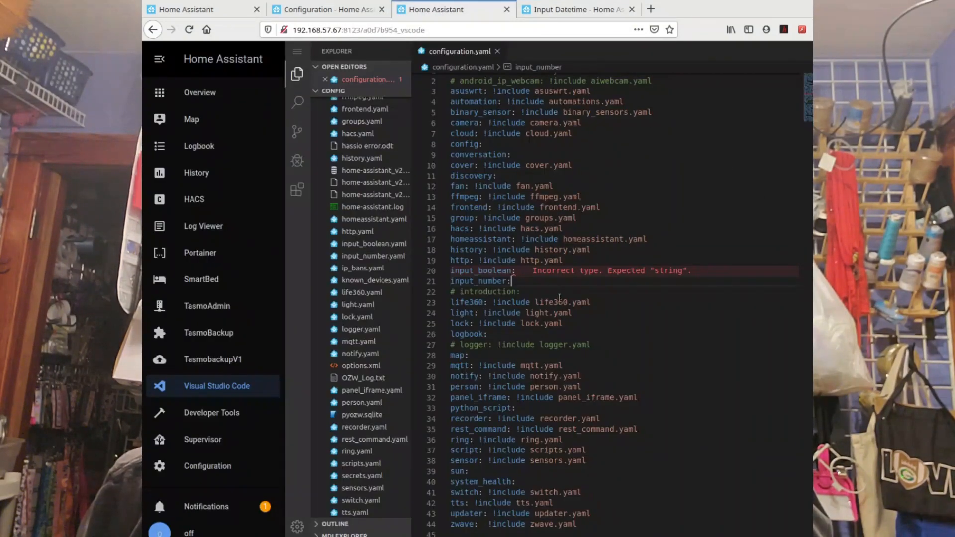
{"action": "left_click", "coordinate": [579, 15]}
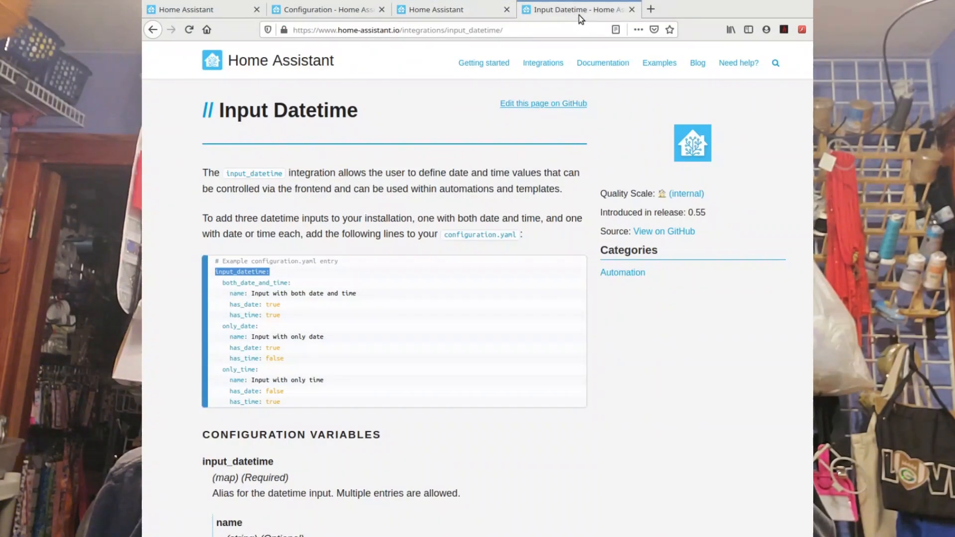
Add an input_datetime: line directly above input_number: in configuration.yaml
{"action": "left_click", "coordinate": [447, 14]}
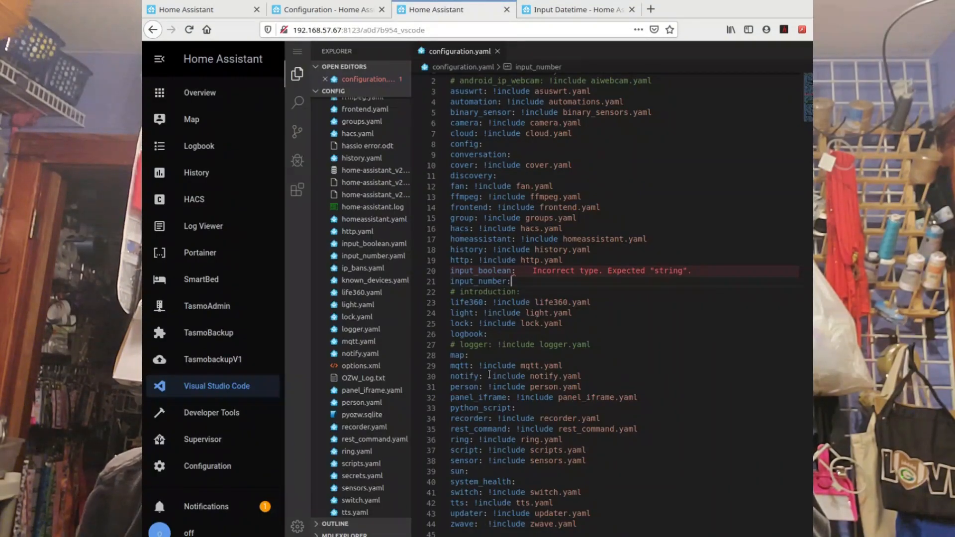
{"action": "left_click", "coordinate": [451, 284]}
{"action": "type", "text": "input_datetime:"}
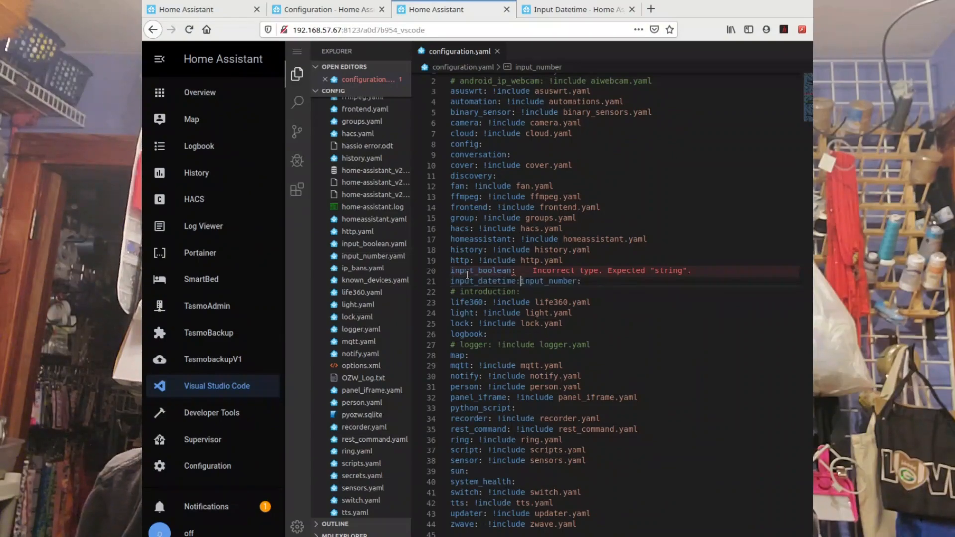
{"action": "key", "text": "Return"}
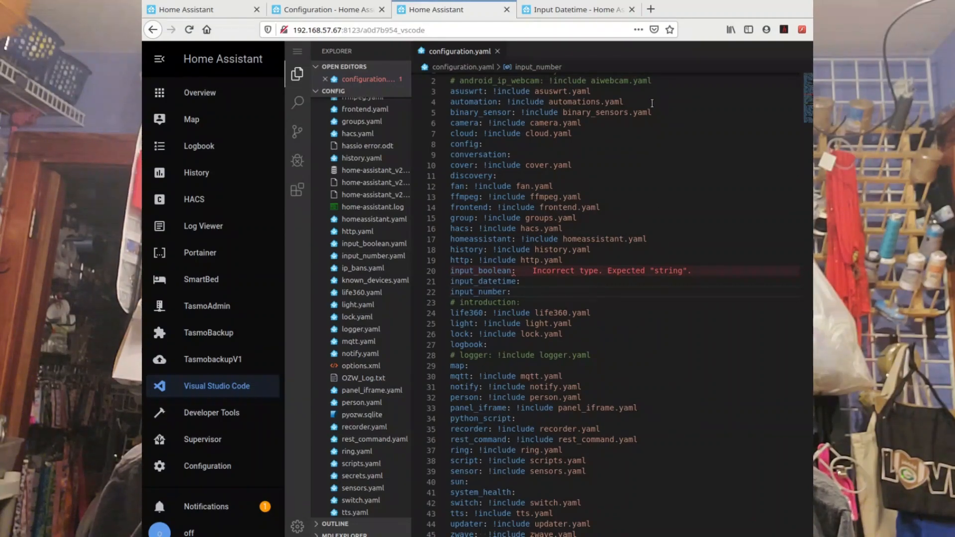
Open the Input Select integration documentation and copy the input_select: key from the example configuration
{"action": "left_click", "coordinate": [585, 11]}
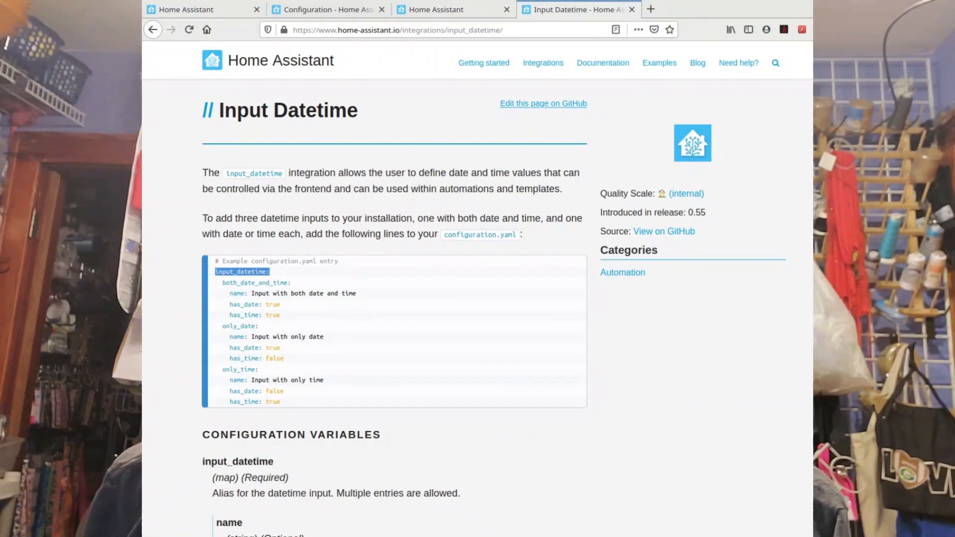
{"action": "left_click", "coordinate": [152, 30]}
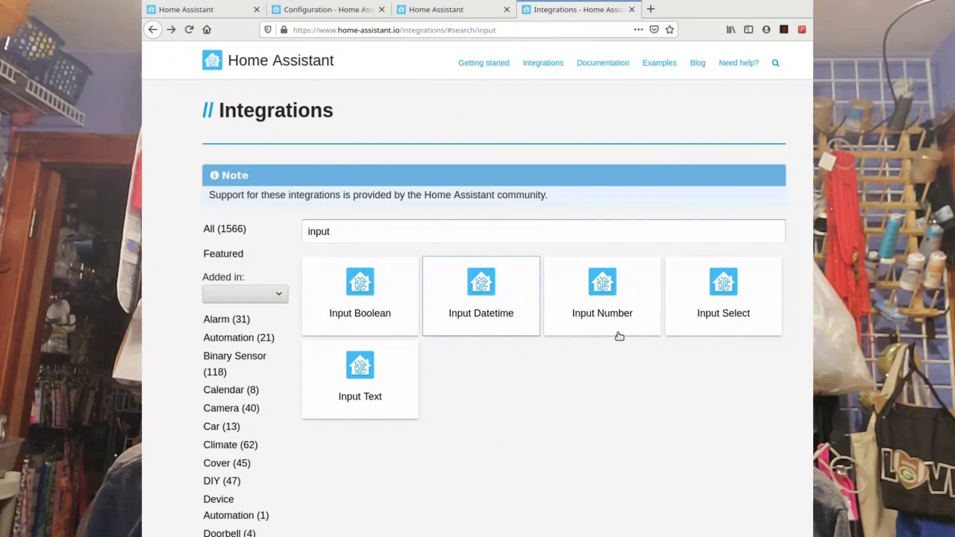
{"action": "left_click", "coordinate": [743, 312]}
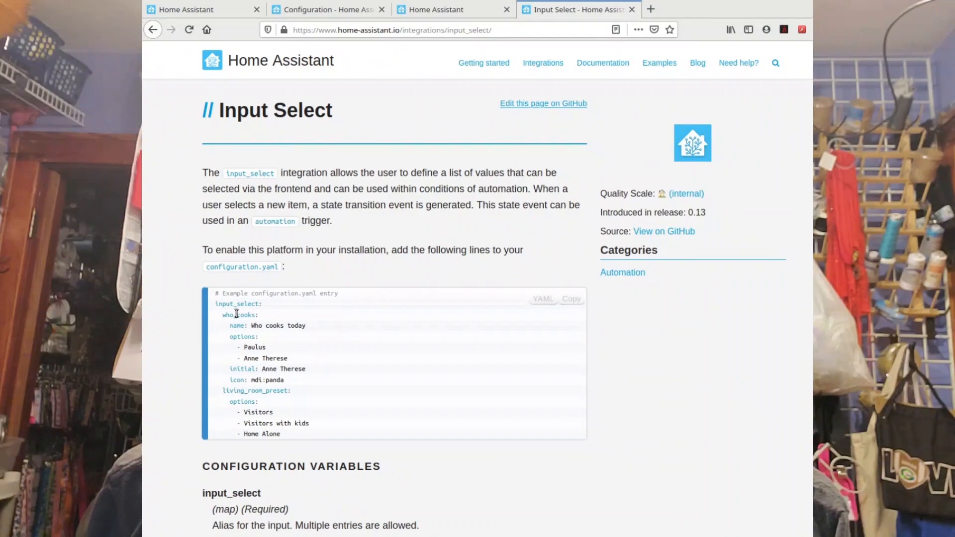
{"action": "left_click_drag", "start_coordinate": [267, 303], "coordinate": [210, 305]}
{"action": "key", "text": "ctrl+c"}
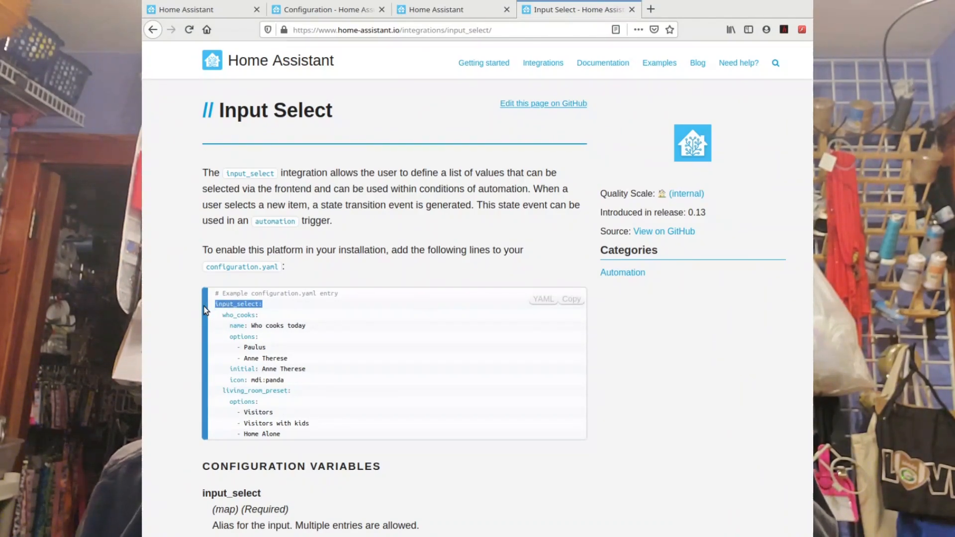
Add an input_select: line directly below input_number: in configuration.yaml, keeping the # introduction: comment on its own line
{"action": "left_click", "coordinate": [425, 10]}
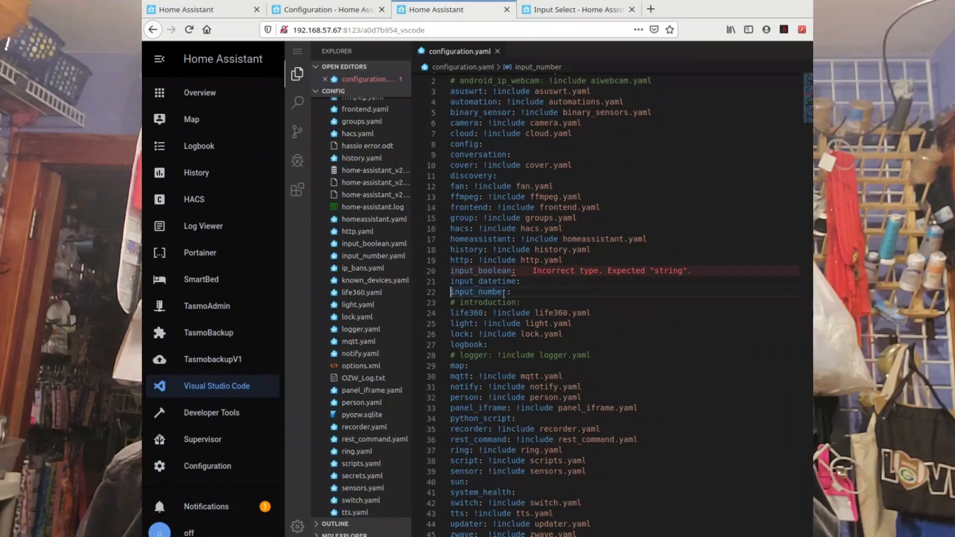
{"action": "key", "text": "Down"}
{"action": "key", "text": "ctrl+v"}
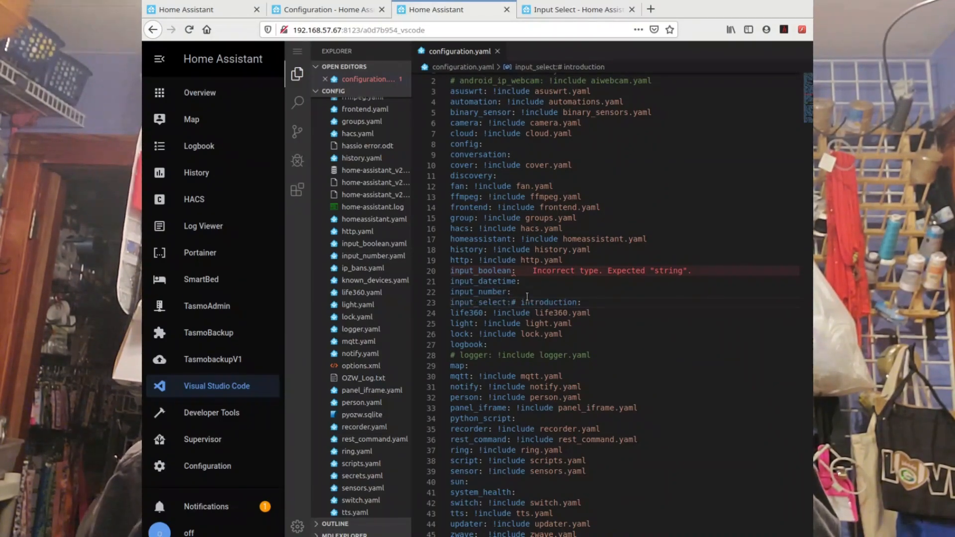
{"action": "key", "text": "Return"}
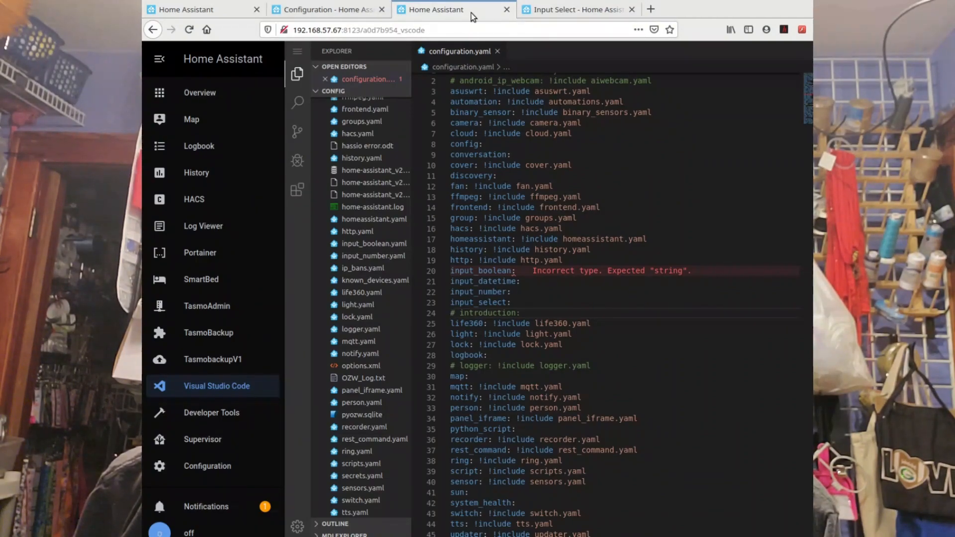
Open the Input Text integration documentation and copy the input_text: key from the example configuration
{"action": "left_click", "coordinate": [590, 12]}
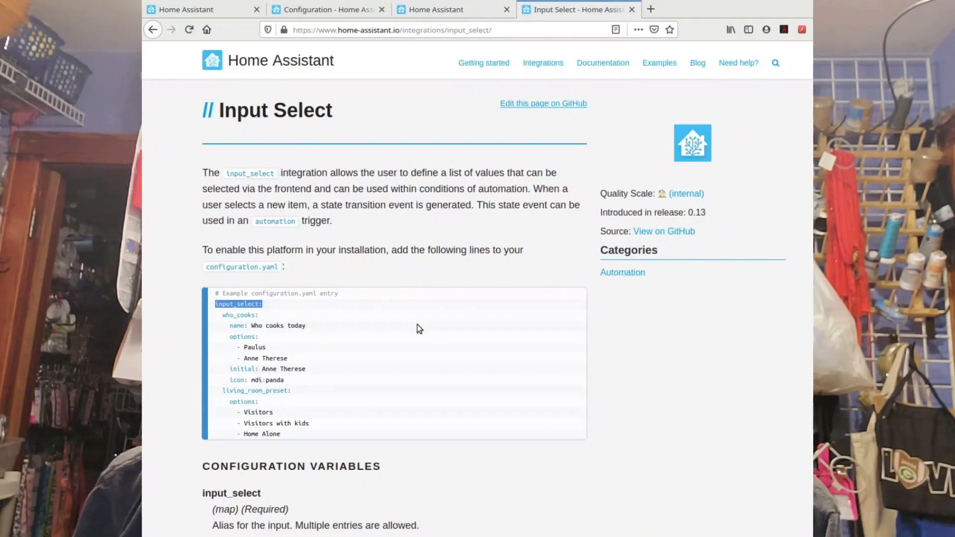
{"action": "left_click", "coordinate": [158, 31]}
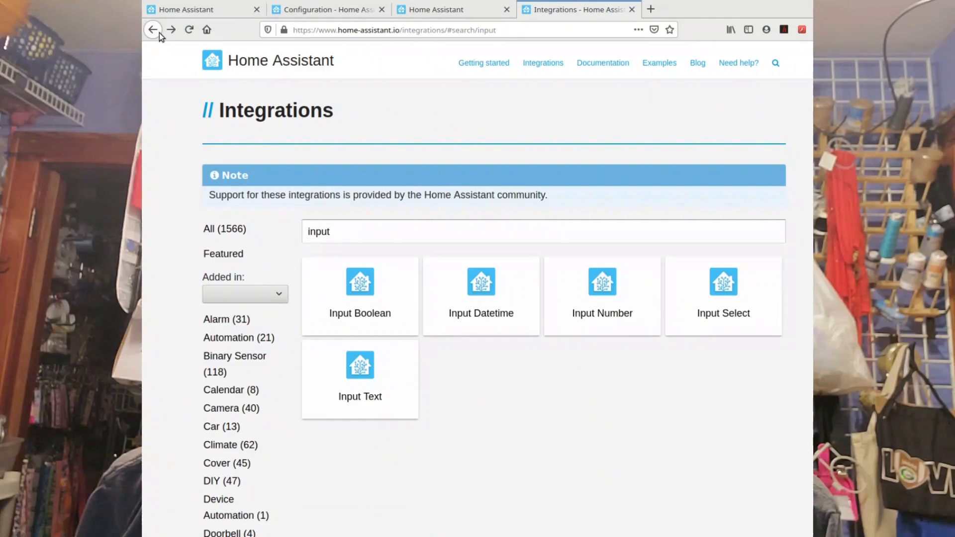
{"action": "left_click", "coordinate": [367, 391]}
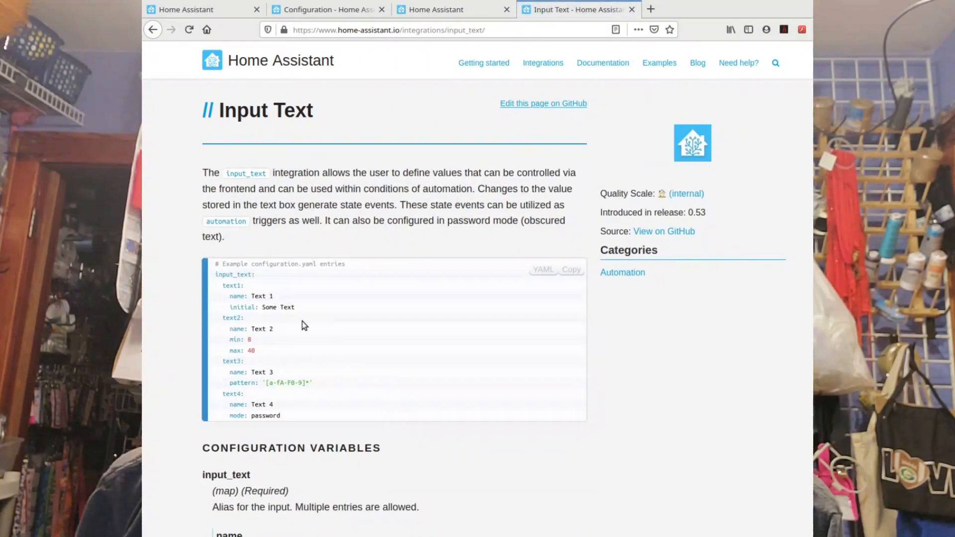
{"action": "left_click_drag", "start_coordinate": [258, 275], "coordinate": [214, 275]}
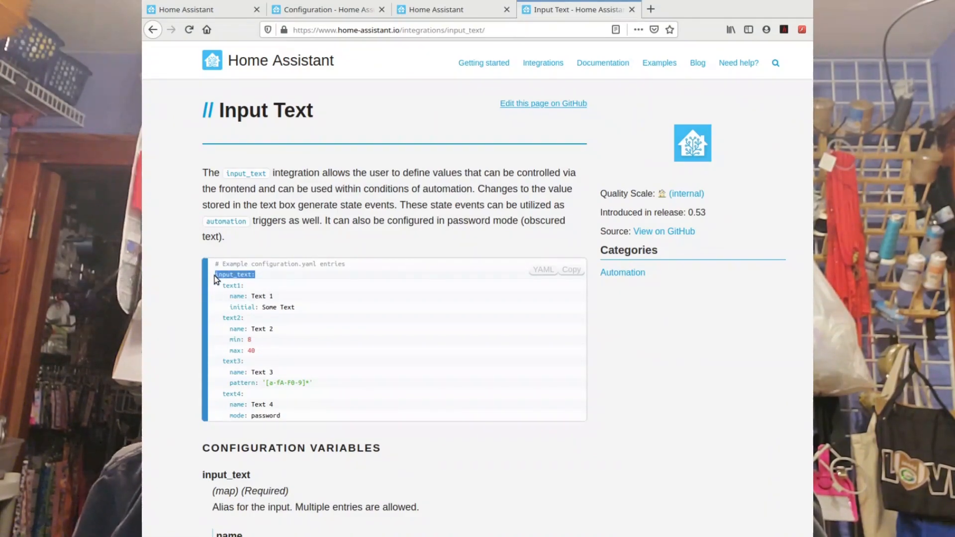
Add an input_text: line directly below input_select: in configuration.yaml
{"action": "left_click", "coordinate": [437, 13]}
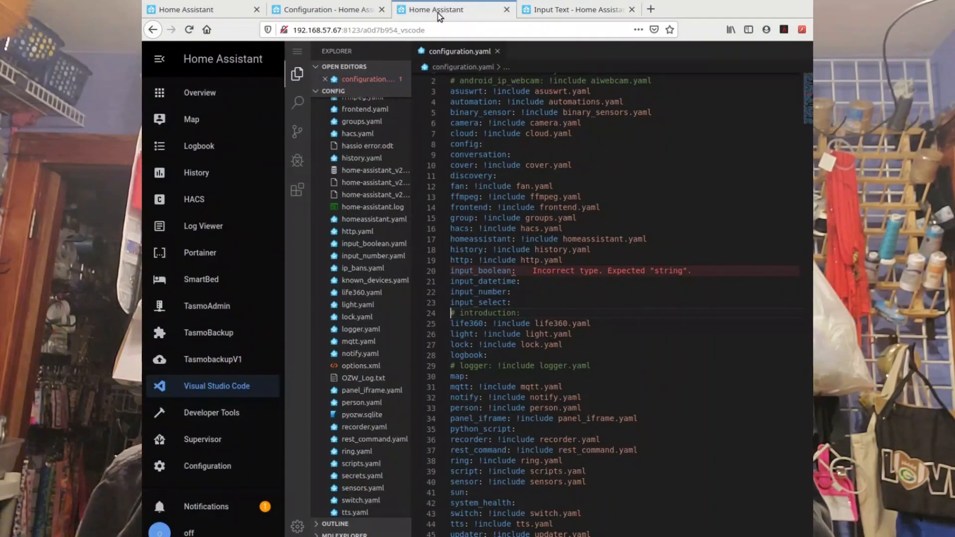
{"action": "left_click", "coordinate": [514, 303]}
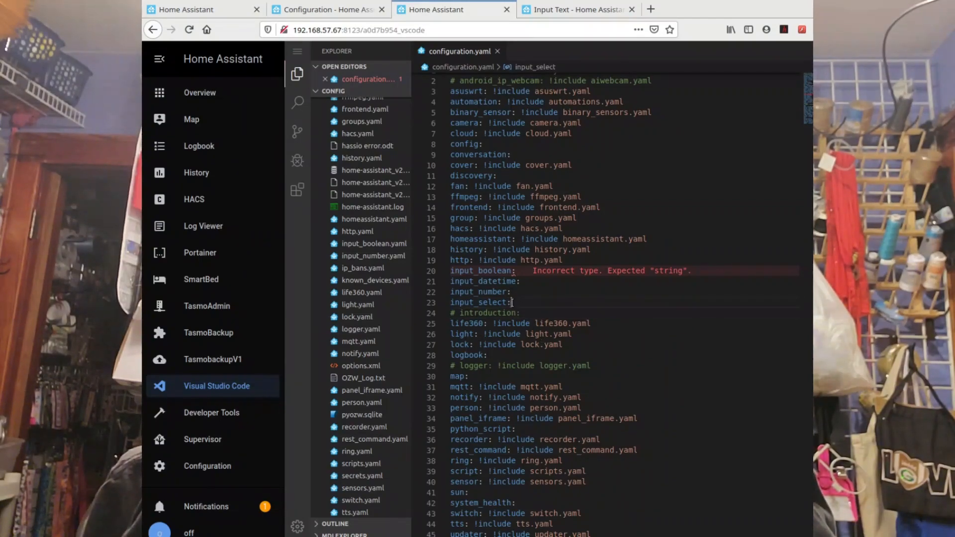
{"action": "key", "text": "Return"}
{"action": "type", "text": "input_text:"}
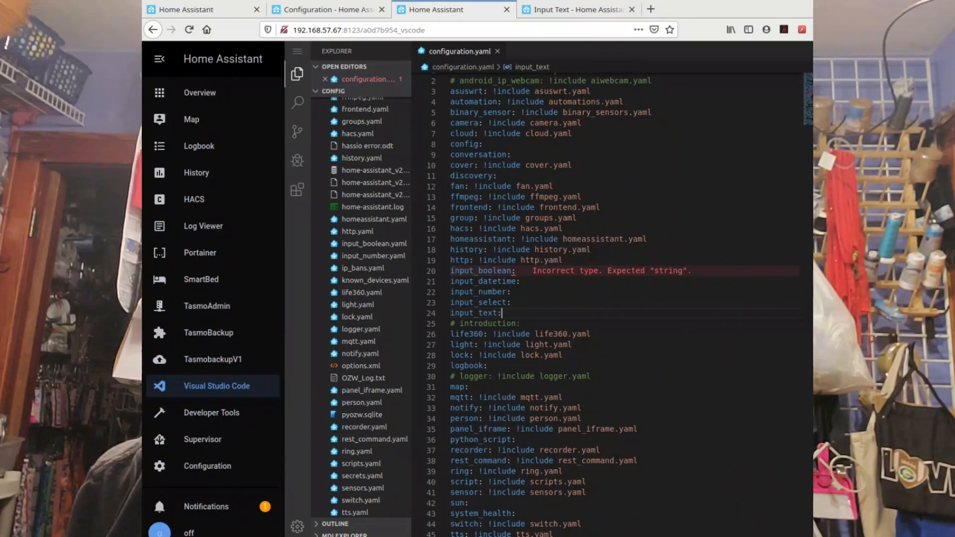
Return to the integrations search for input and compare the listed integrations with the keys in configuration.yaml
{"action": "left_click", "coordinate": [591, 11]}
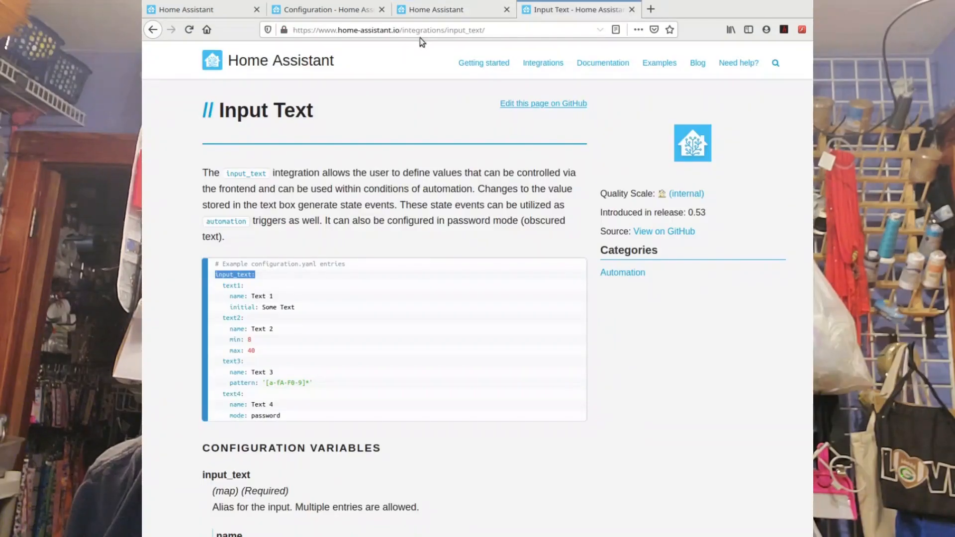
{"action": "left_click", "coordinate": [153, 29]}
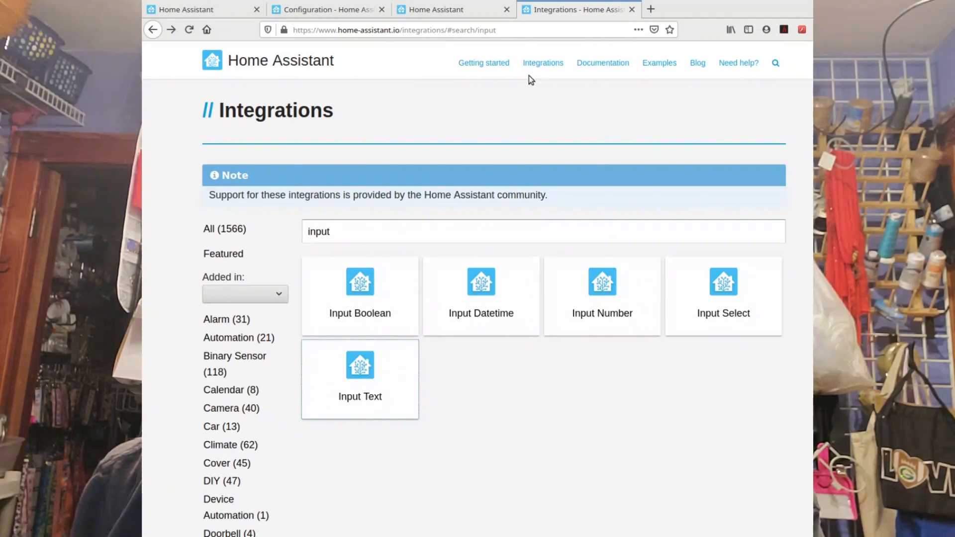
{"action": "left_click", "coordinate": [446, 15]}
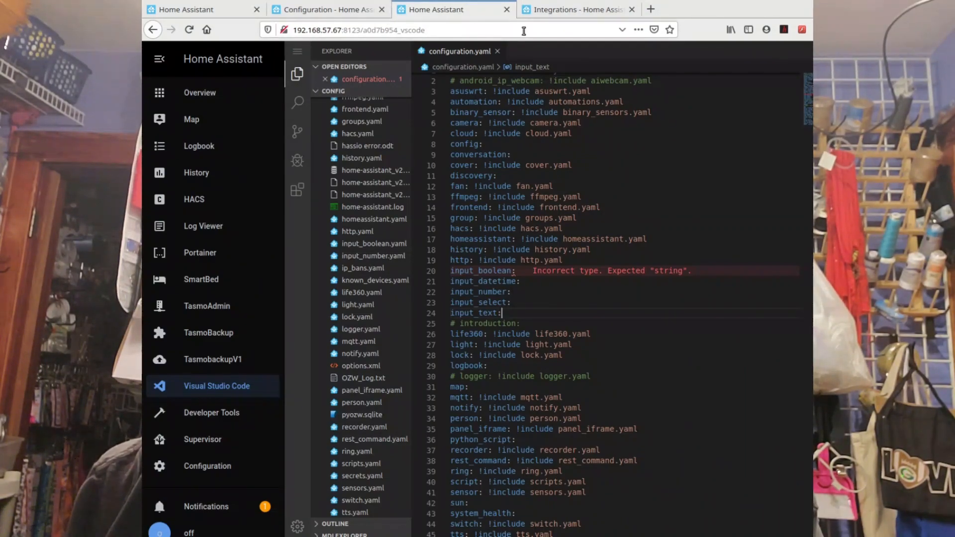
Open the Server Controls page in the Home Assistant configuration
{"action": "left_click", "coordinate": [353, 10]}
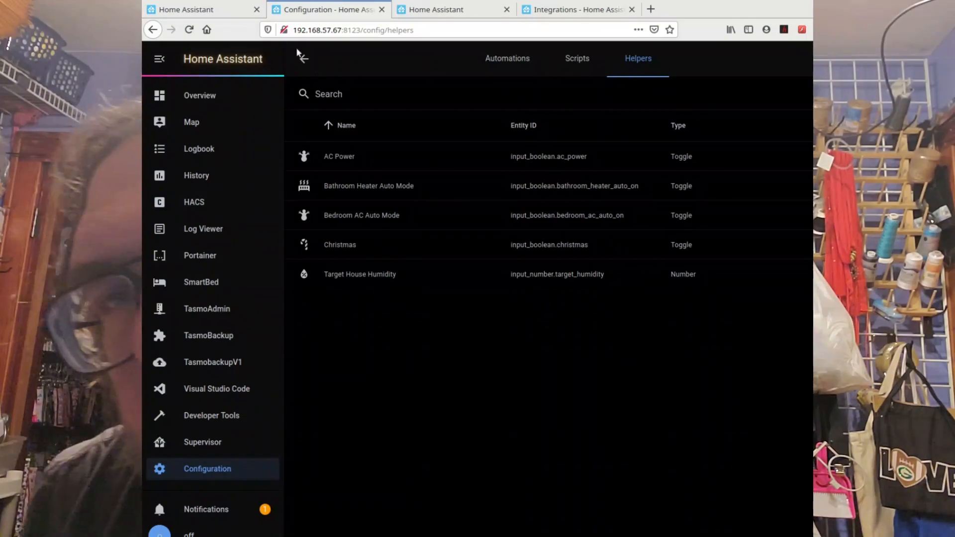
{"action": "left_click", "coordinate": [229, 10]}
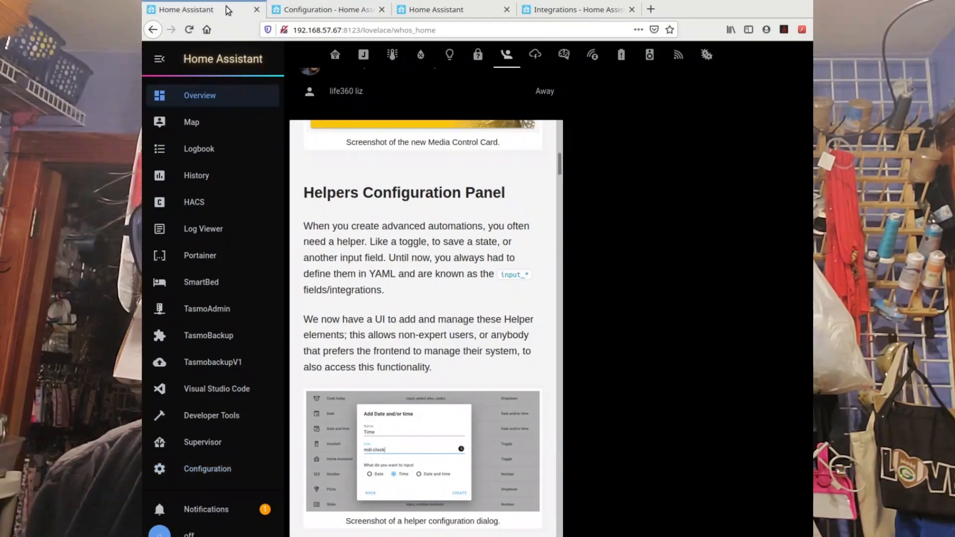
{"action": "left_click", "coordinate": [226, 473]}
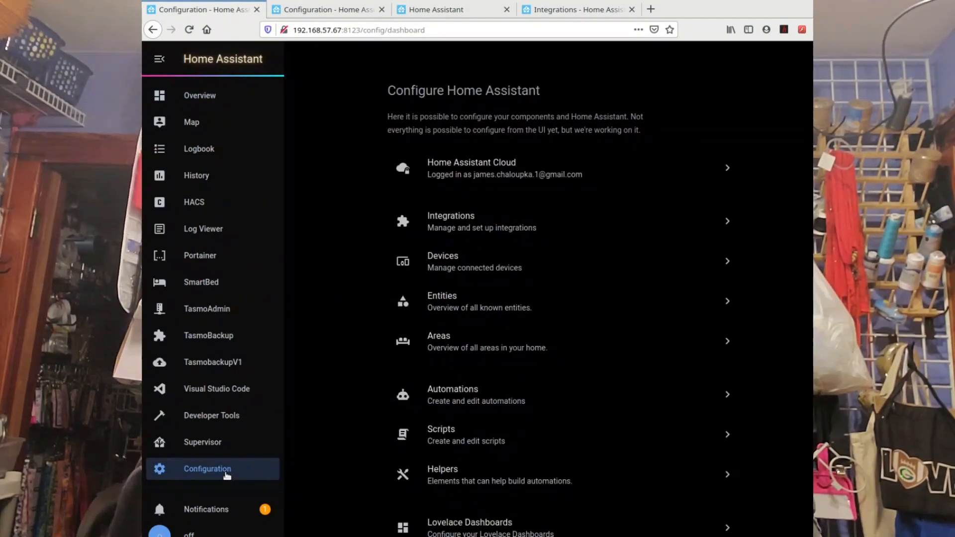
{"action": "scroll", "coordinate": [477, 439], "scroll_direction": "down", "scroll_amount": 2}
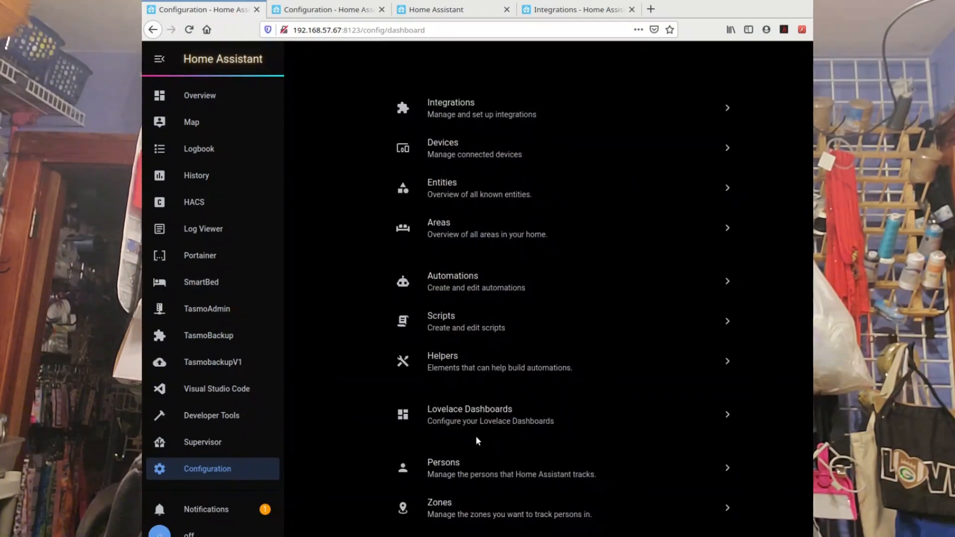
{"action": "scroll", "coordinate": [477, 439], "scroll_direction": "down", "scroll_amount": 2}
{"action": "scroll", "coordinate": [478, 440], "scroll_direction": "down", "scroll_amount": 2}
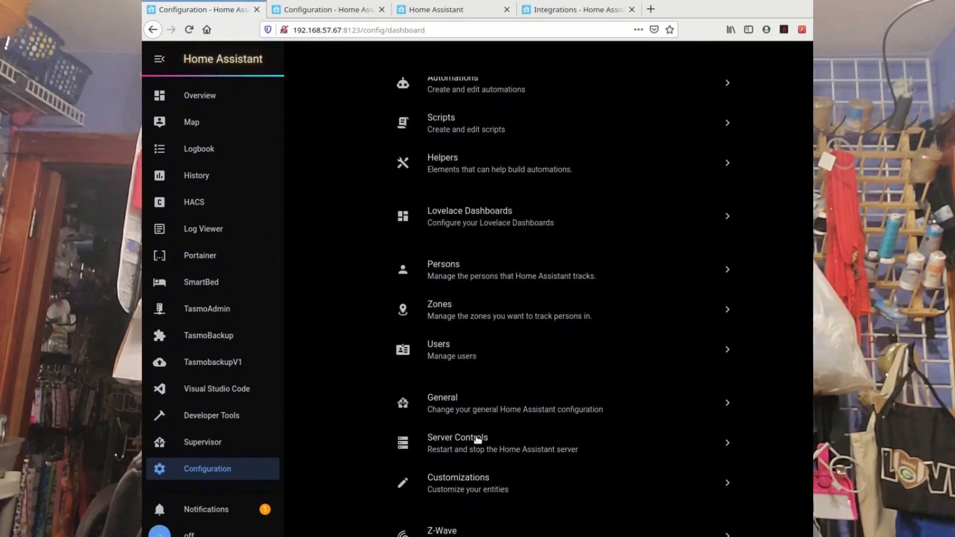
{"action": "left_click", "coordinate": [477, 439]}
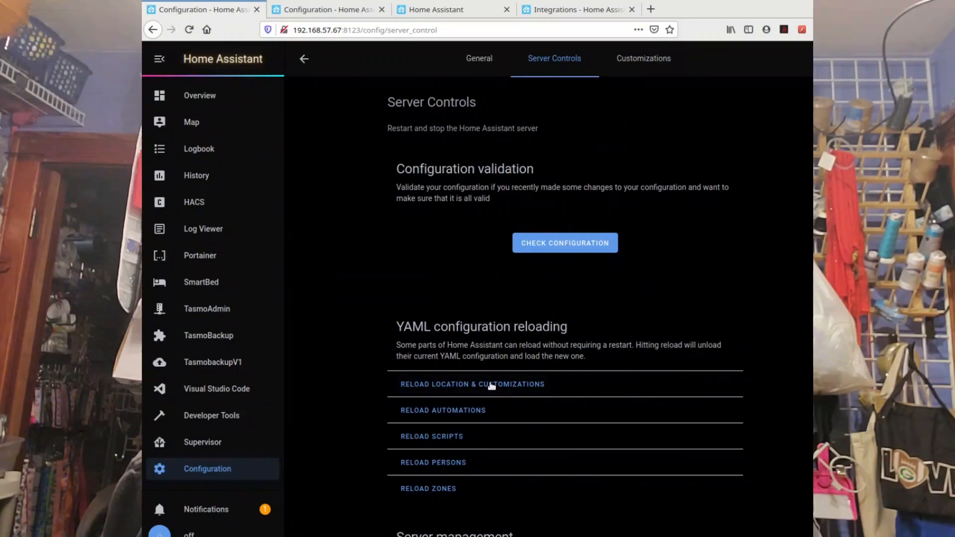
Validate the Home Assistant configuration, read the validation result, and run the check once more
{"action": "left_click", "coordinate": [544, 252]}
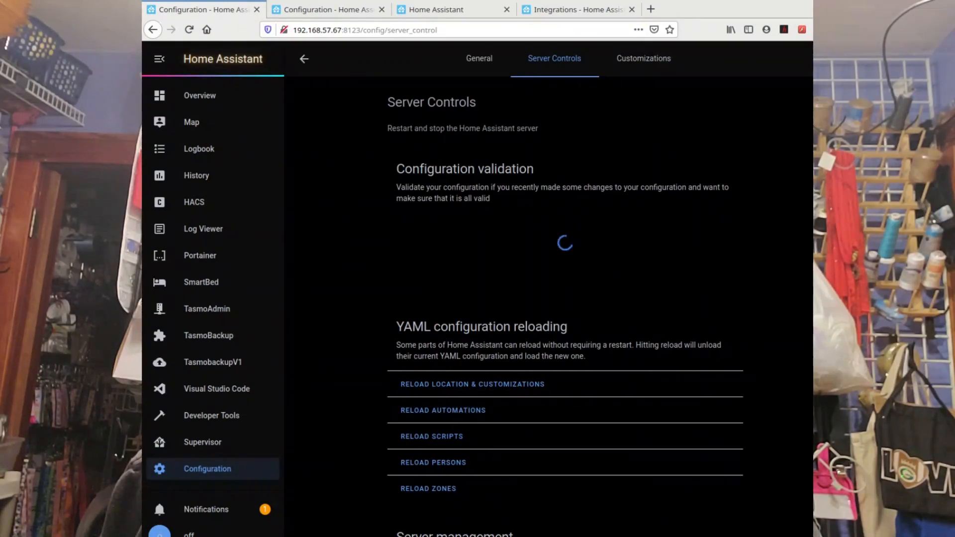
{"action": "scroll", "coordinate": [768, 340], "scroll_direction": "down", "scroll_amount": 1}
{"action": "scroll", "coordinate": [769, 342], "scroll_direction": "down", "scroll_amount": 1}
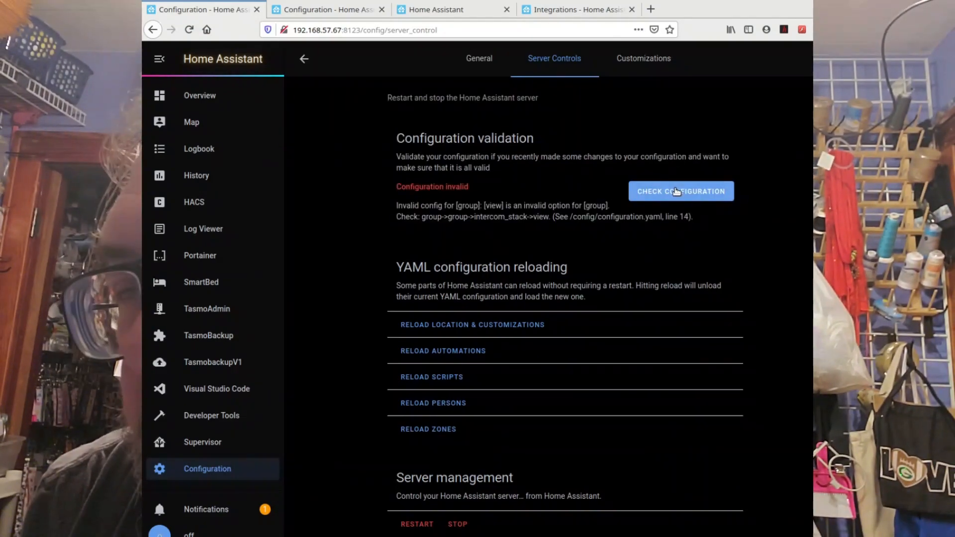
{"action": "left_click", "coordinate": [675, 191]}
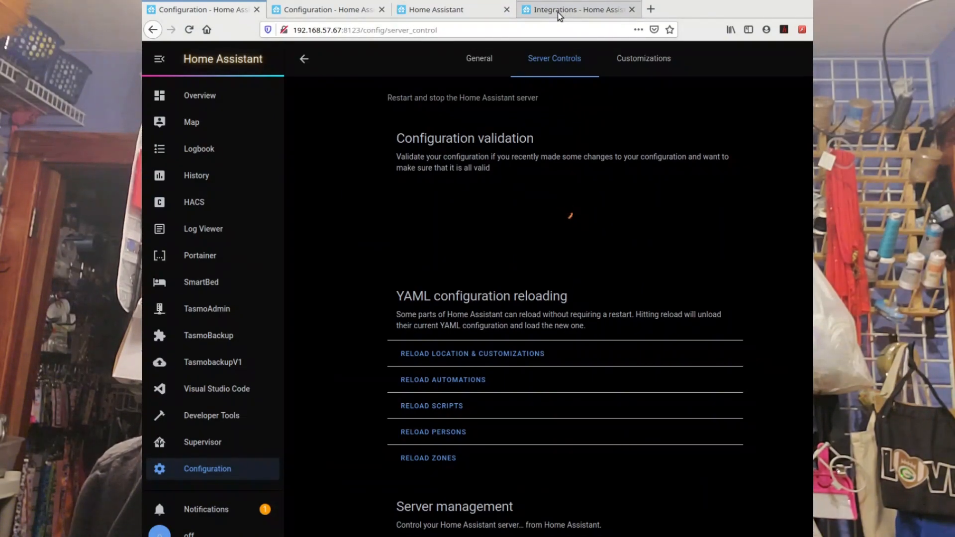
Comment out the group: !include groups.yaml line in configuration.yaml with a leading #
{"action": "left_click", "coordinate": [473, 9]}
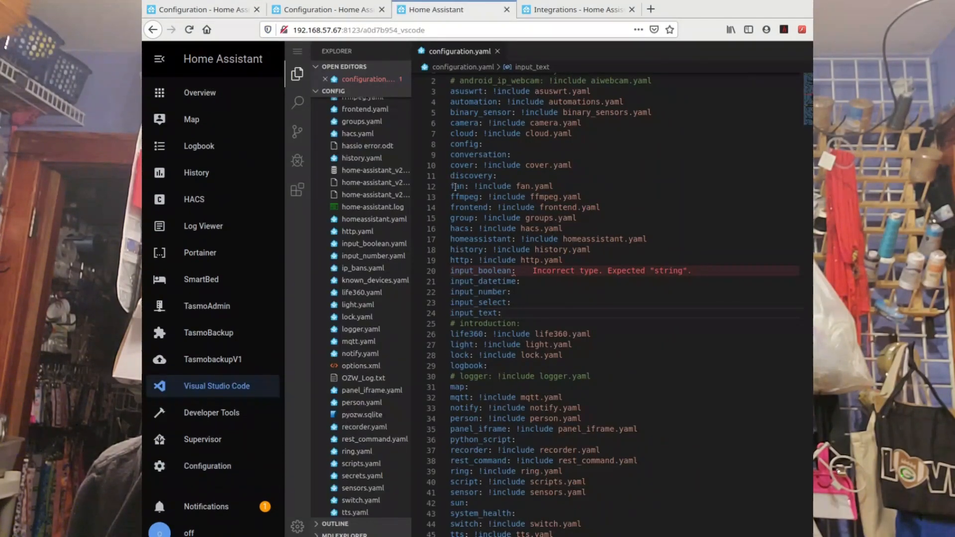
{"action": "left_click", "coordinate": [448, 217]}
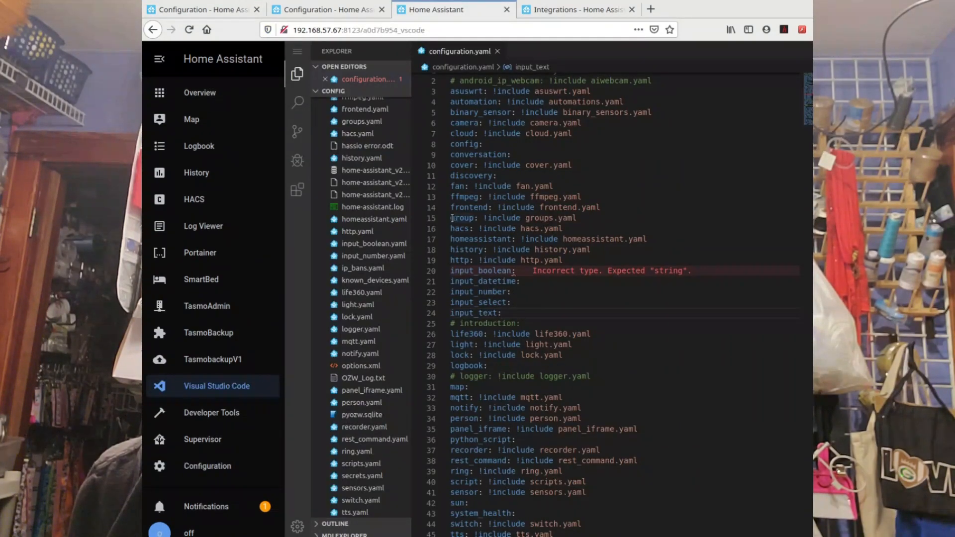
{"action": "double_click", "coordinate": [453, 217]}
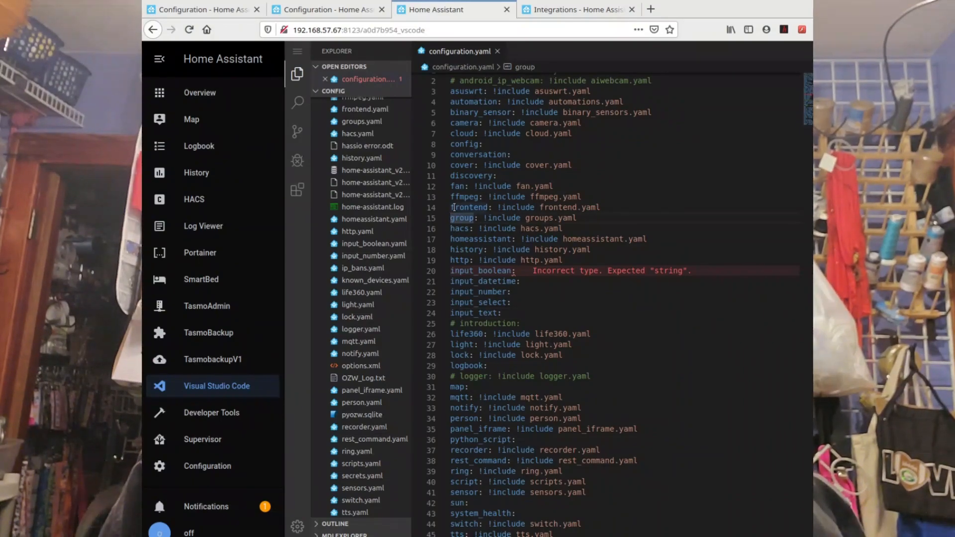
{"action": "type", "text": "#"}
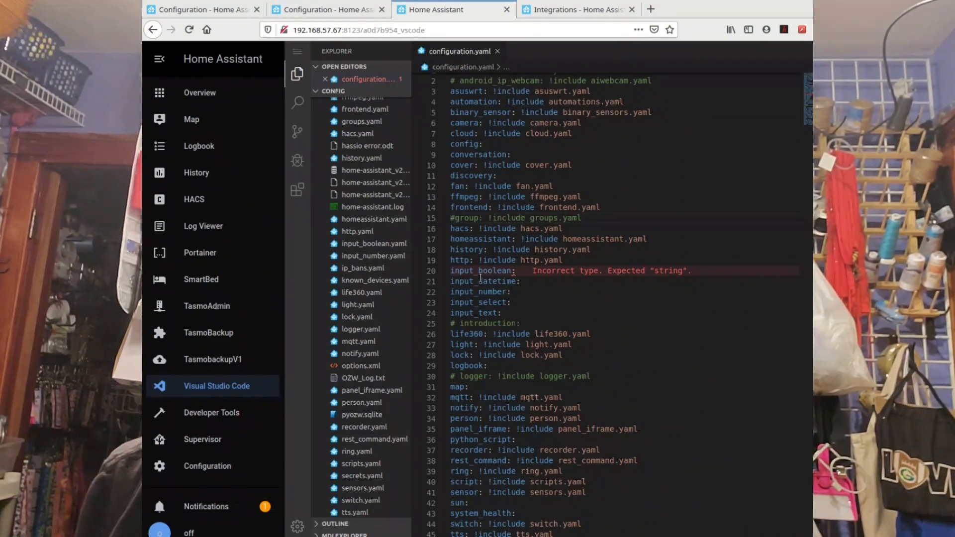
Return to Server Controls and rerun the configuration check on the edited configuration.yaml
{"action": "left_click", "coordinate": [326, 10]}
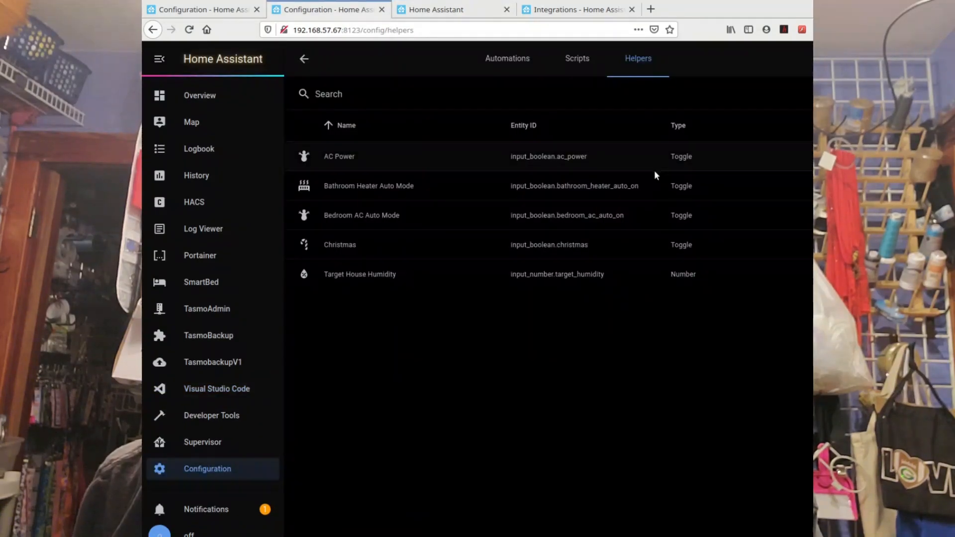
{"action": "key", "text": "ctrl+Page_Up"}
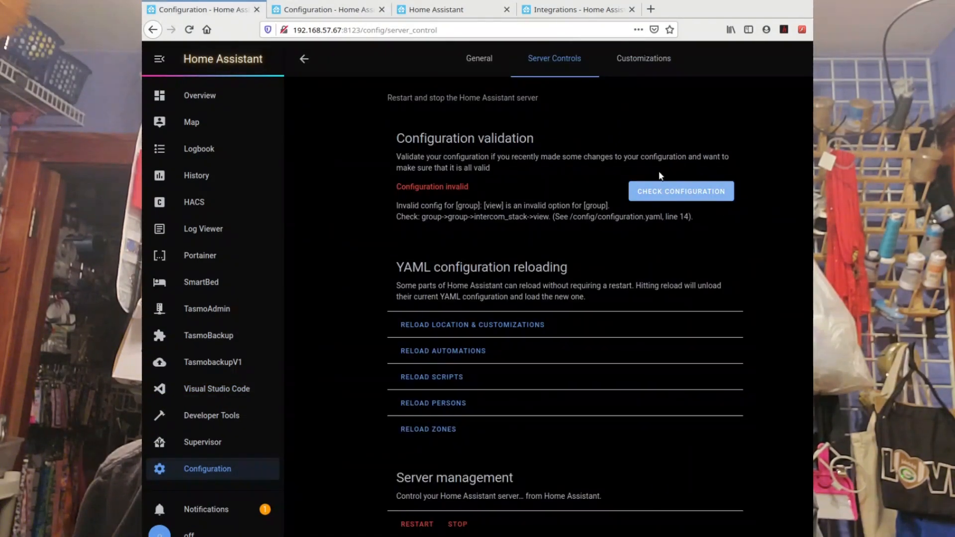
{"action": "left_click", "coordinate": [672, 186]}
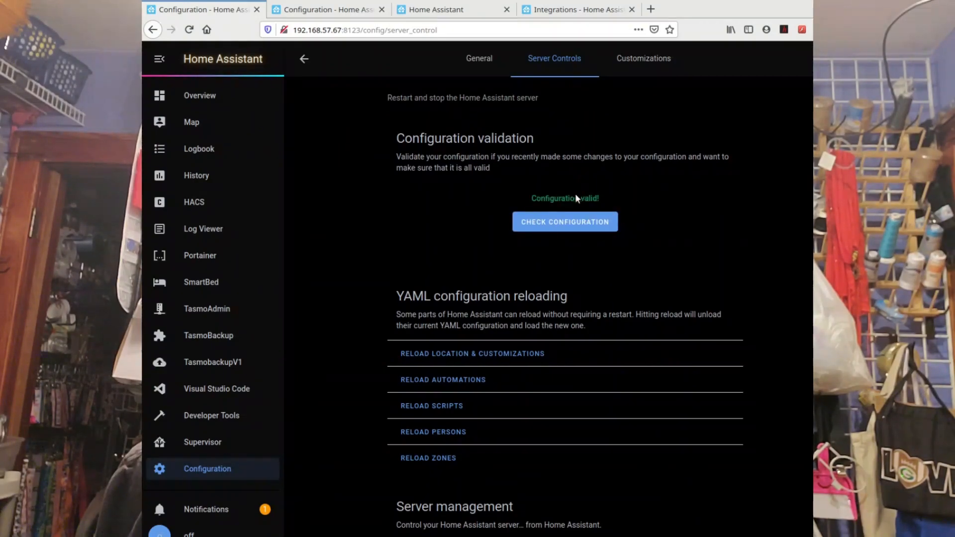
Restart the Home Assistant server from Server Controls and confirm the restart
{"action": "scroll", "coordinate": [547, 517], "scroll_direction": "down", "scroll_amount": 1}
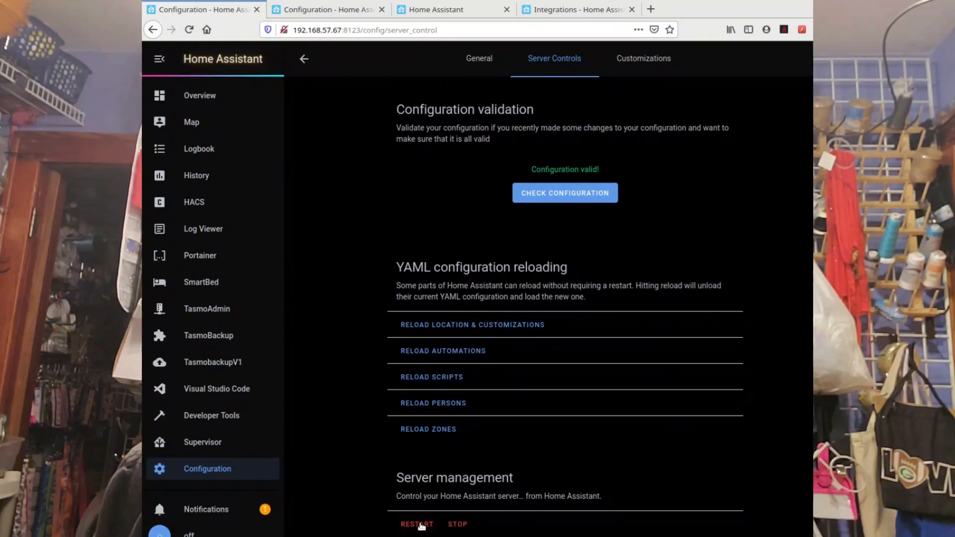
{"action": "left_click", "coordinate": [421, 525]}
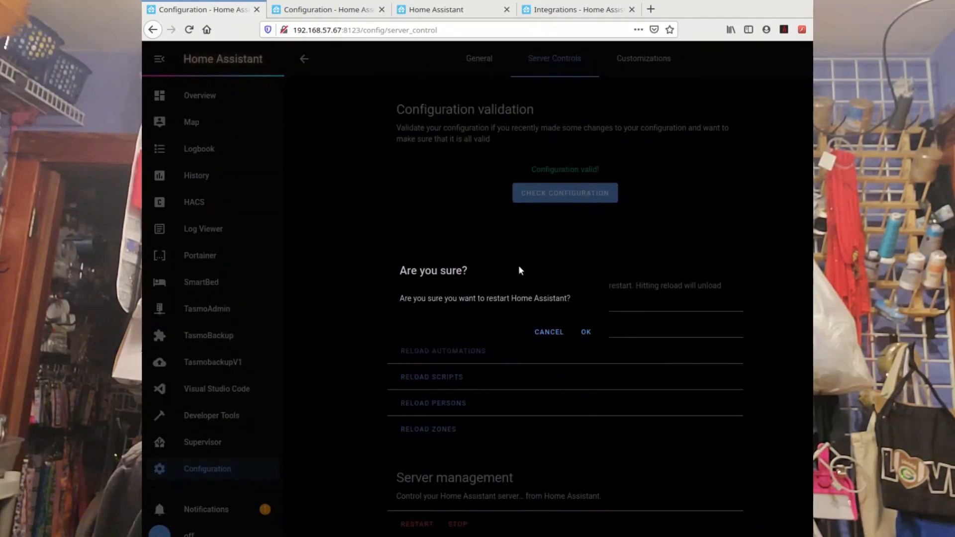
{"action": "left_click", "coordinate": [580, 333]}
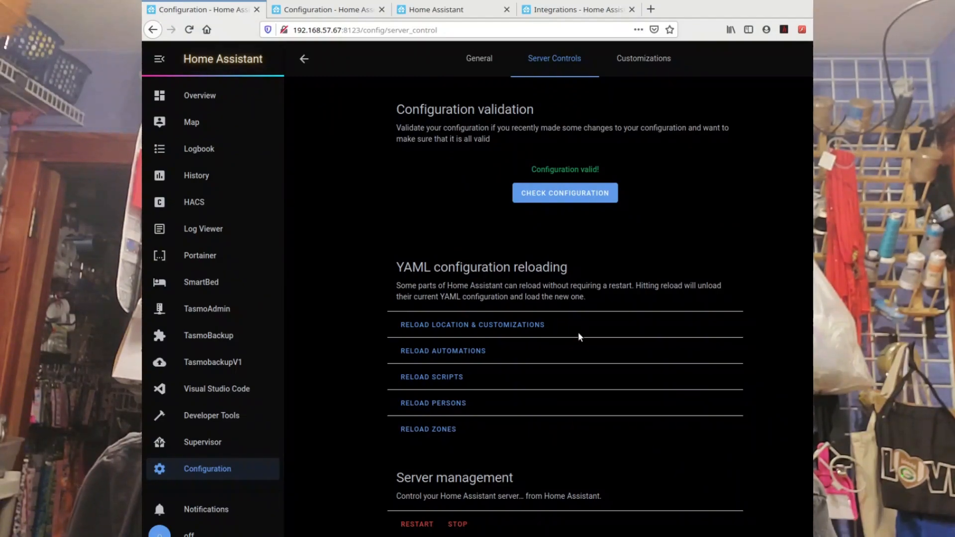
Reload the Helpers page and examine the available helper types and the fields of the Number helper form
{"action": "left_click", "coordinate": [339, 11]}
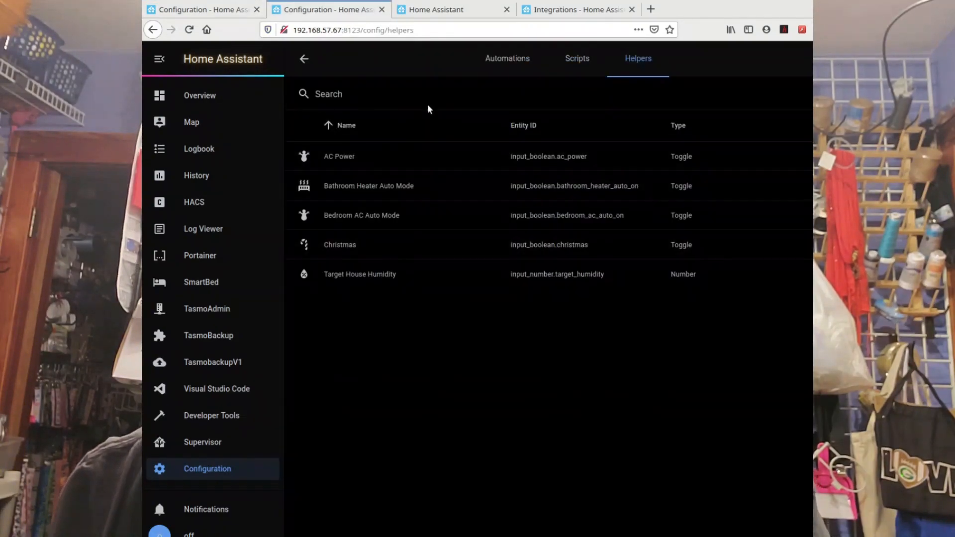
{"action": "left_click", "coordinate": [188, 30]}
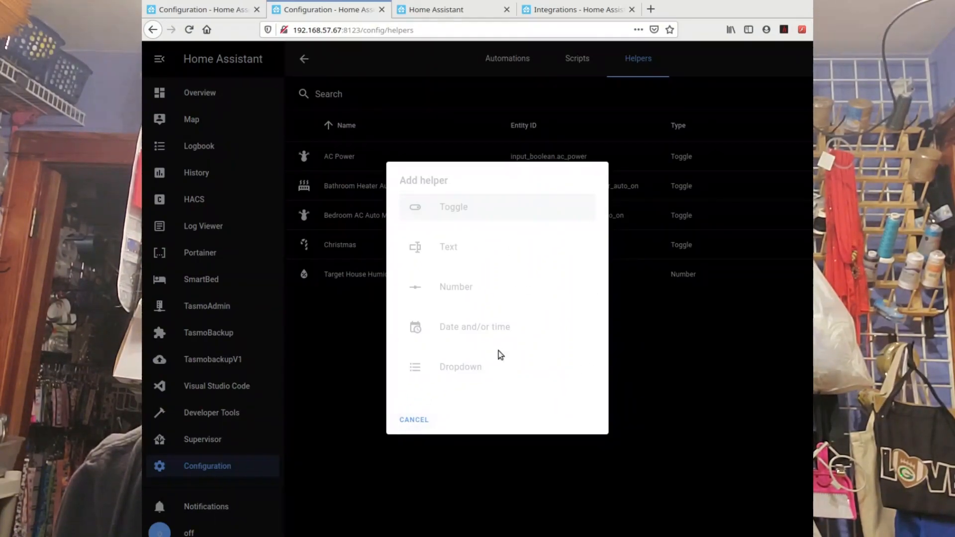
{"action": "left_click", "coordinate": [458, 288]}
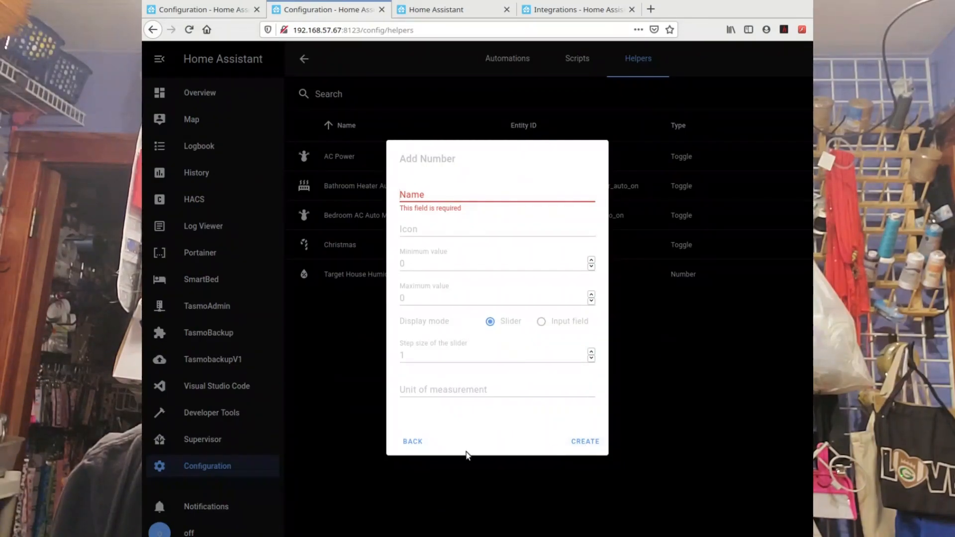
{"action": "left_click", "coordinate": [412, 442]}
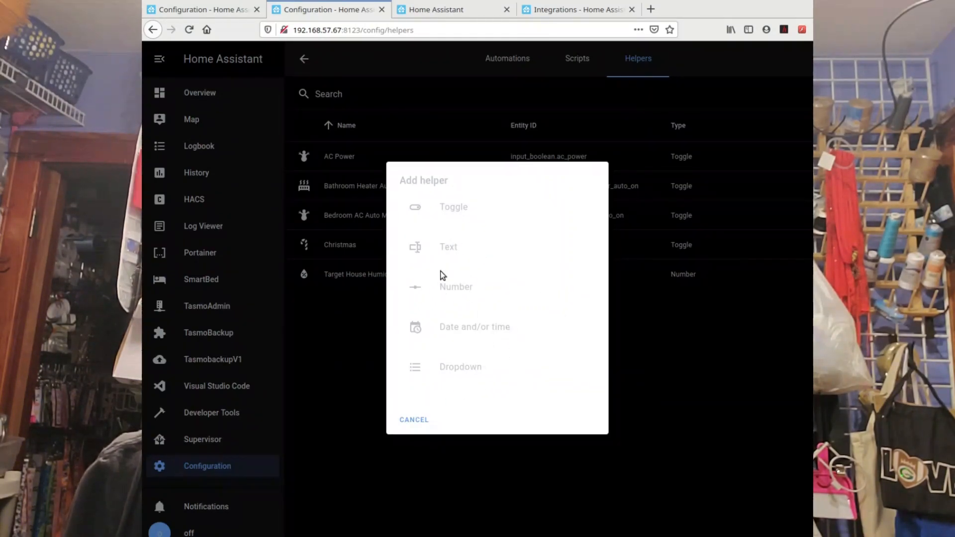
{"action": "left_click", "coordinate": [547, 10]}
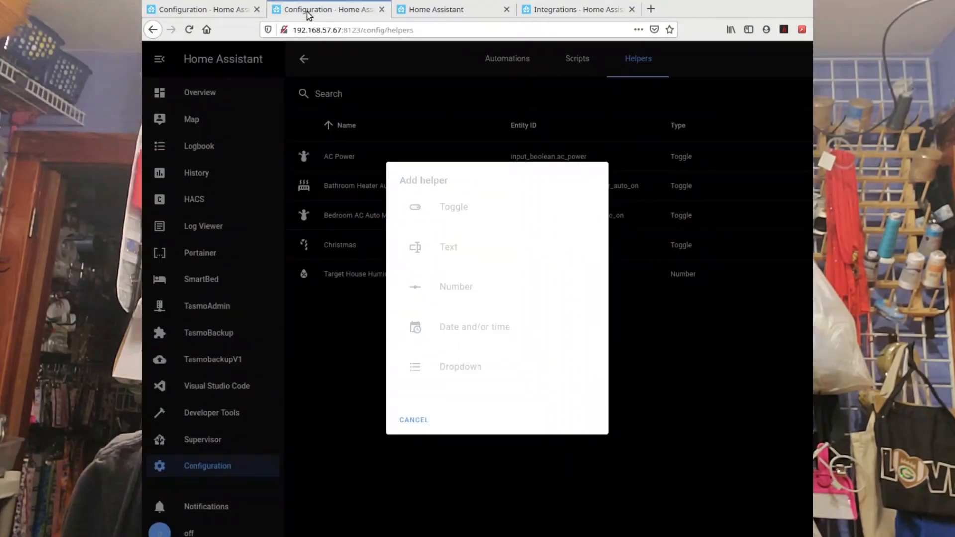
{"action": "left_click", "coordinate": [312, 11]}
Search configuration.yaml for "input" and examine the bare input_* keys
{"action": "left_click", "coordinate": [432, 10]}
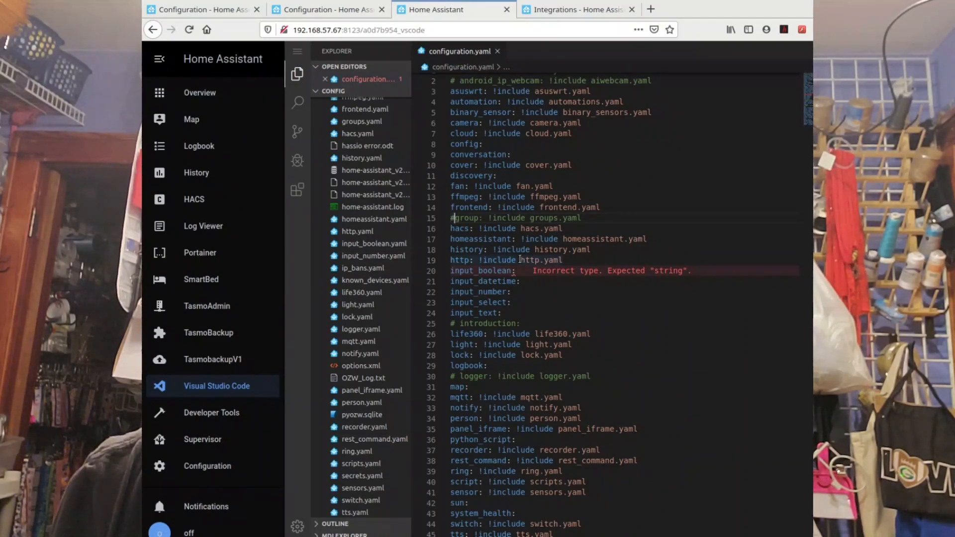
{"action": "scroll", "coordinate": [521, 258], "scroll_direction": "down", "scroll_amount": 5}
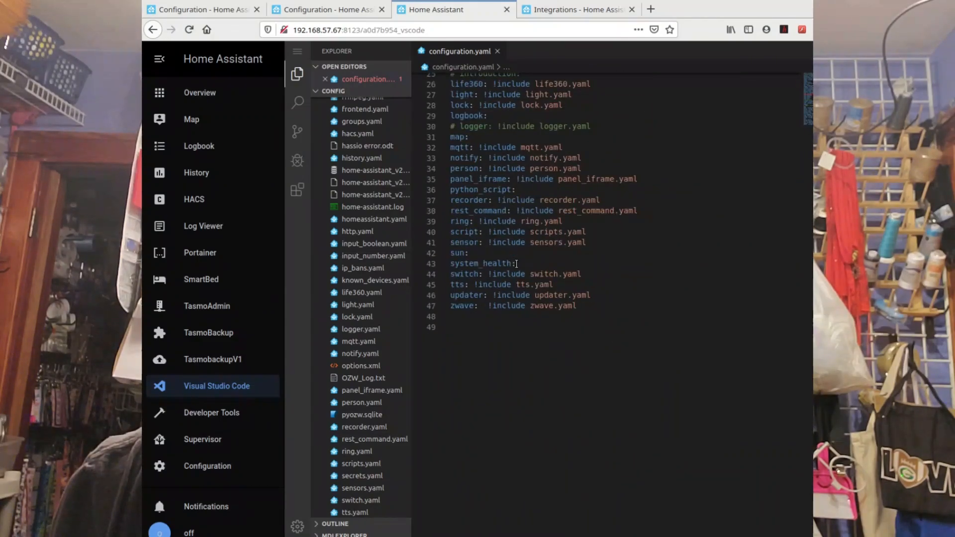
{"action": "scroll", "coordinate": [474, 231], "scroll_direction": "up", "scroll_amount": 5}
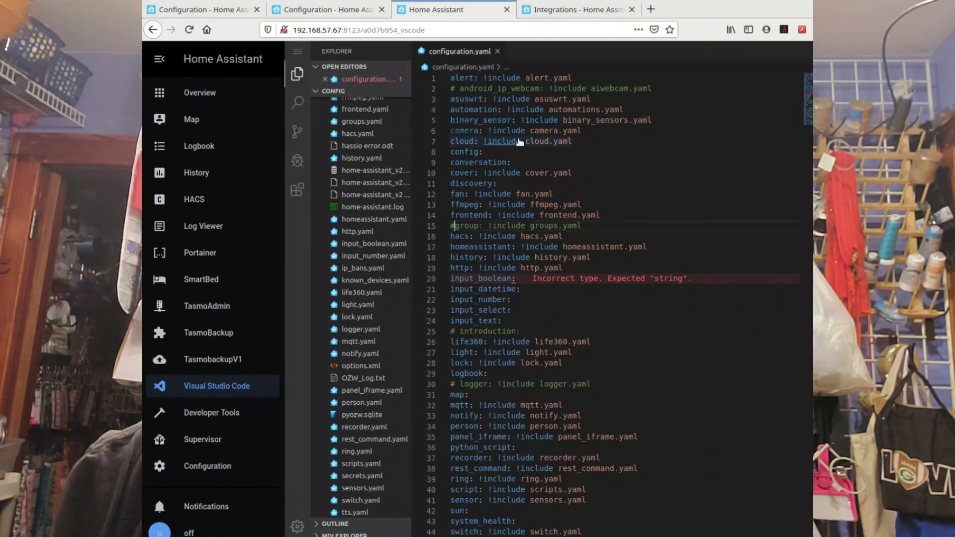
{"action": "key", "text": "ctrl+f"}
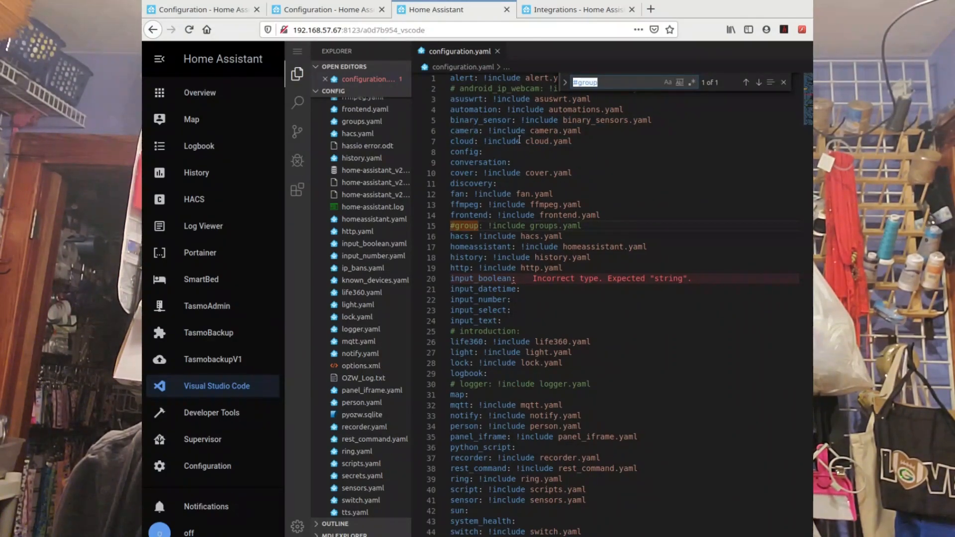
{"action": "type", "text": "input"}
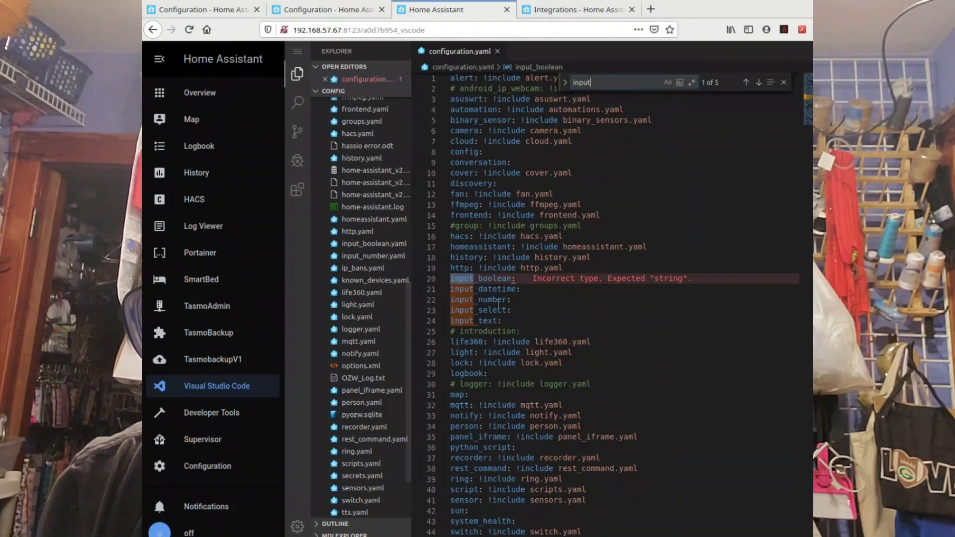
{"action": "scroll", "coordinate": [501, 340], "scroll_direction": "up", "scroll_amount": 1}
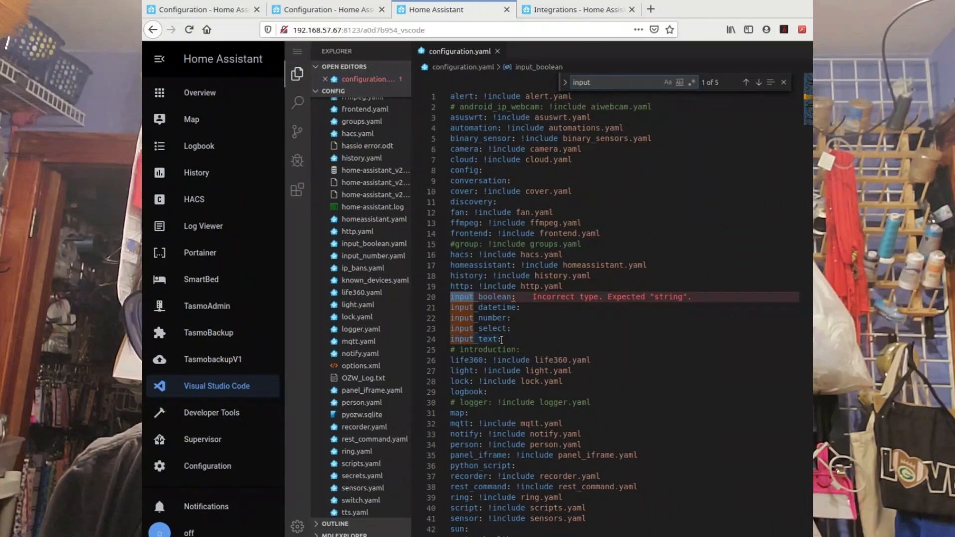
{"action": "scroll", "coordinate": [501, 341], "scroll_direction": "down", "scroll_amount": 10}
{"action": "scroll", "coordinate": [501, 341], "scroll_direction": "up", "scroll_amount": 7}
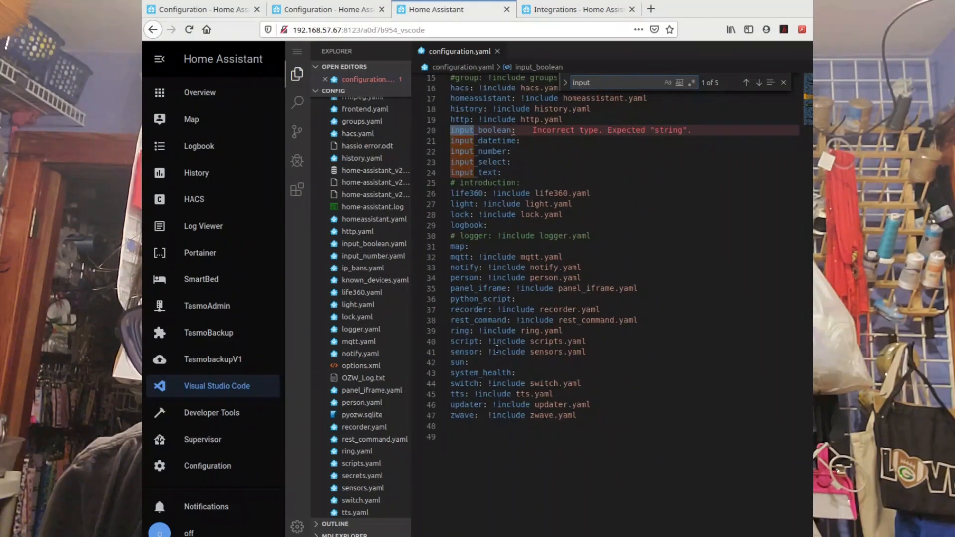
Remove the extra empty line at the end of configuration.yaml and close the text search
{"action": "left_click", "coordinate": [471, 437]}
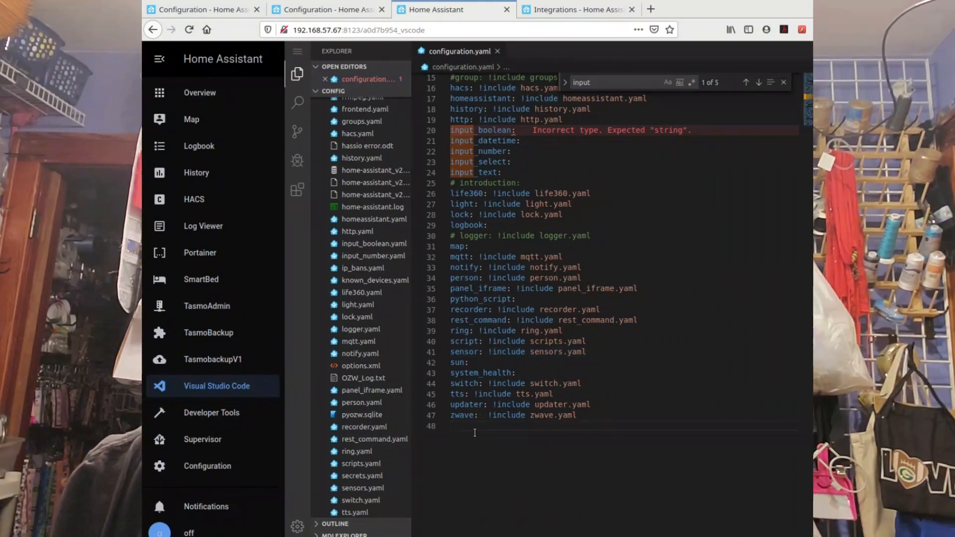
{"action": "key", "text": "BackSpace"}
{"action": "scroll", "coordinate": [482, 343], "scroll_direction": "up", "scroll_amount": 3}
{"action": "scroll", "coordinate": [483, 343], "scroll_direction": "up", "scroll_amount": 3}
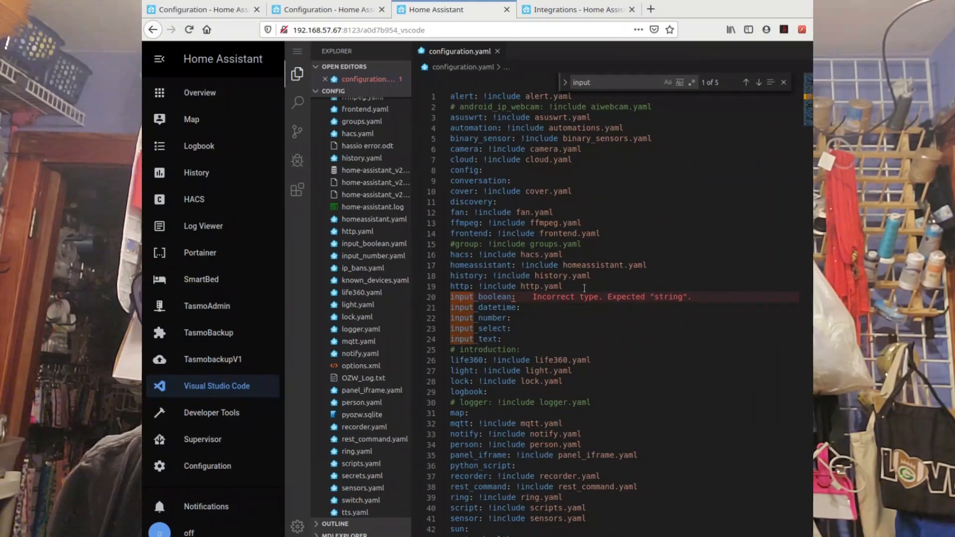
{"action": "left_click", "coordinate": [783, 83]}
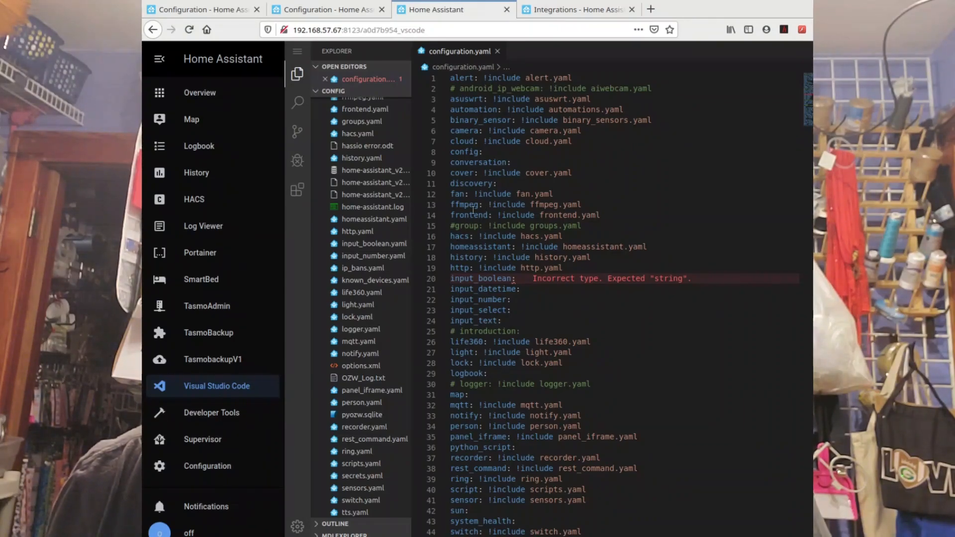
Cancel adding a helper on the Helpers page and review the settings of the existing Target House Humidity helper
{"action": "left_click", "coordinate": [352, 15]}
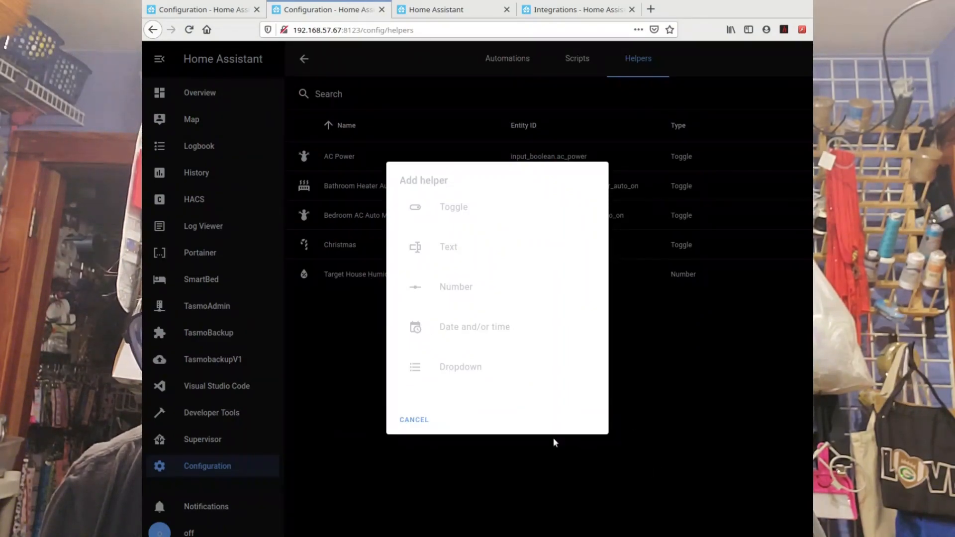
{"action": "left_click", "coordinate": [423, 421]}
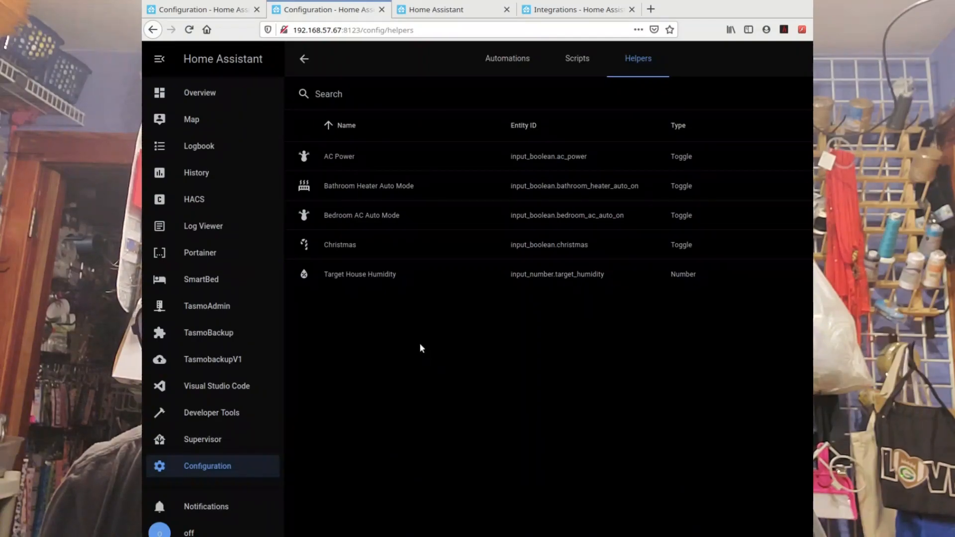
{"action": "left_click", "coordinate": [386, 275]}
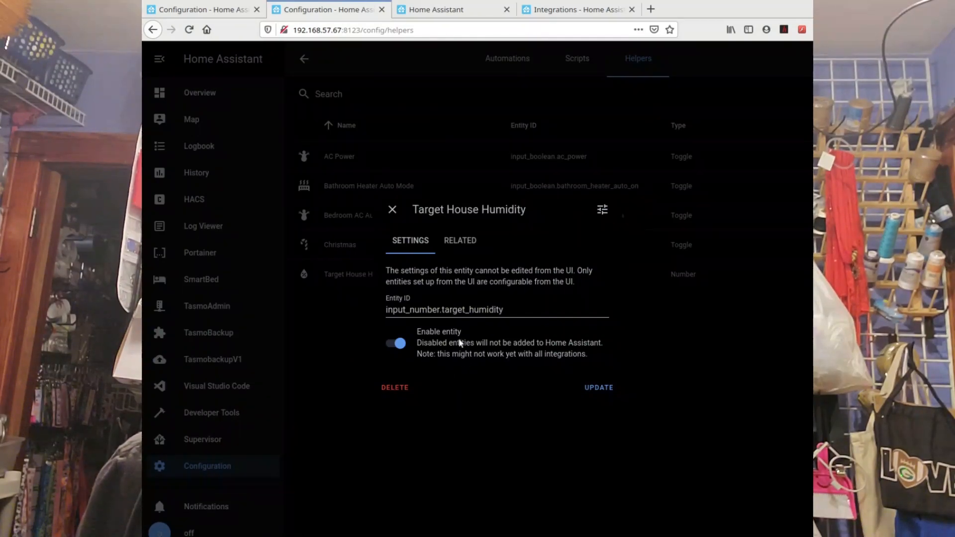
{"action": "left_click", "coordinate": [601, 387]}
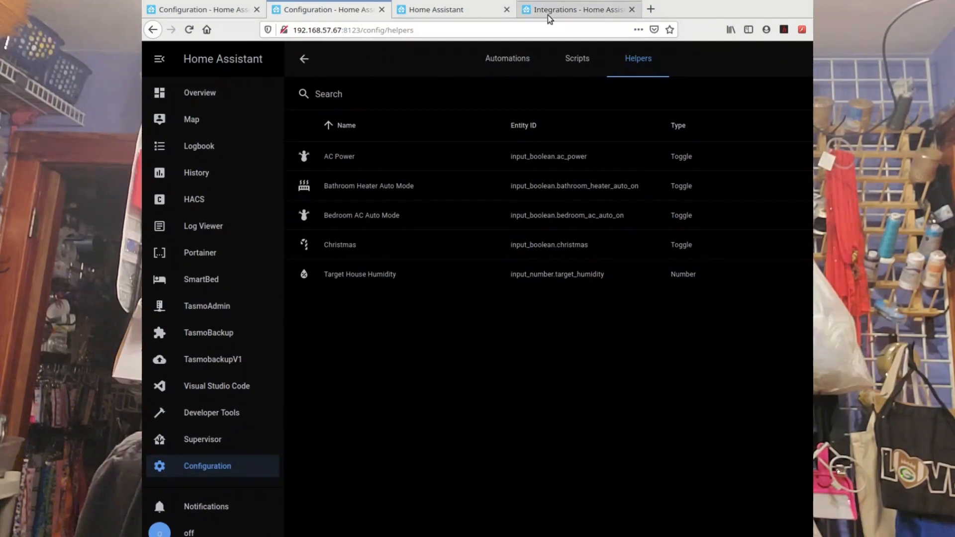
Examine the YAML helper definitions in input_boolean.yaml and input_number.yaml
{"action": "left_click", "coordinate": [438, 15]}
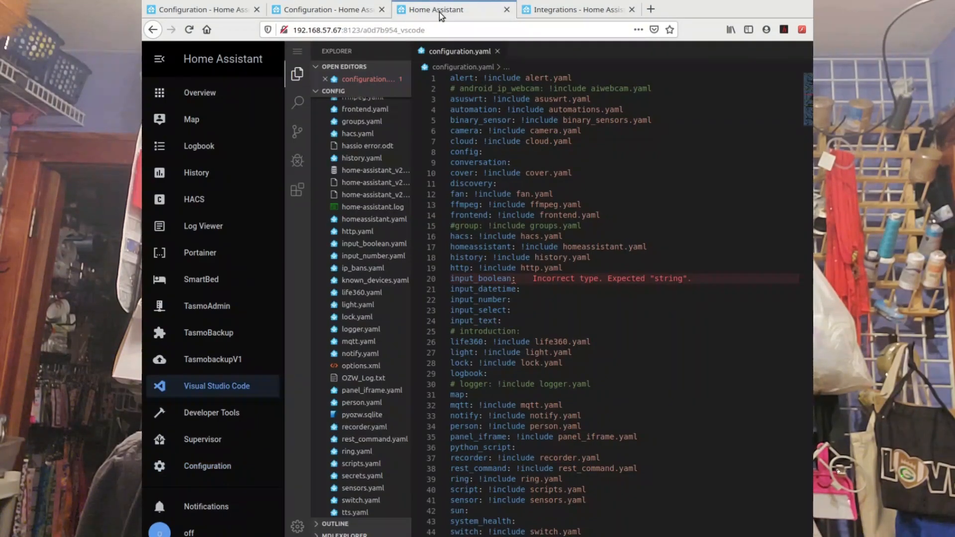
{"action": "left_click", "coordinate": [387, 249]}
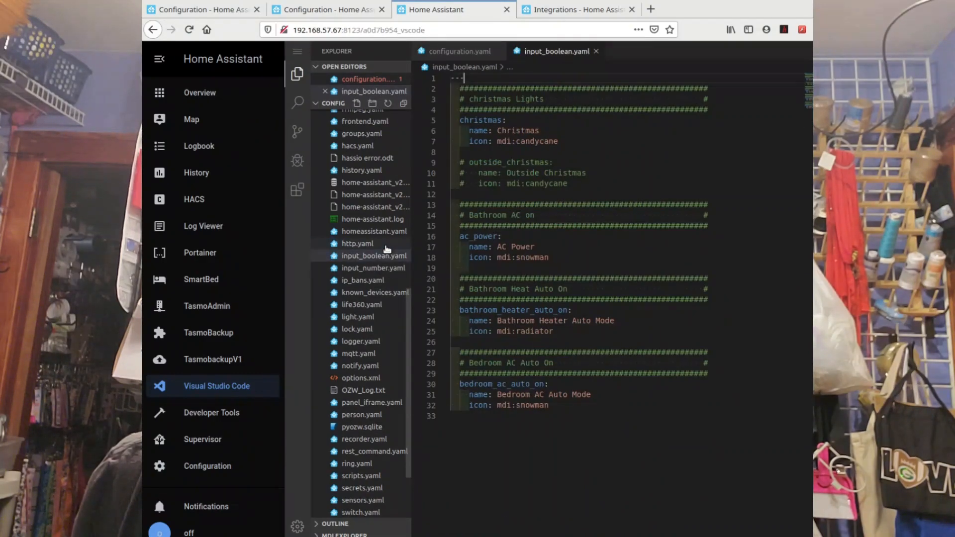
{"action": "left_click", "coordinate": [385, 271]}
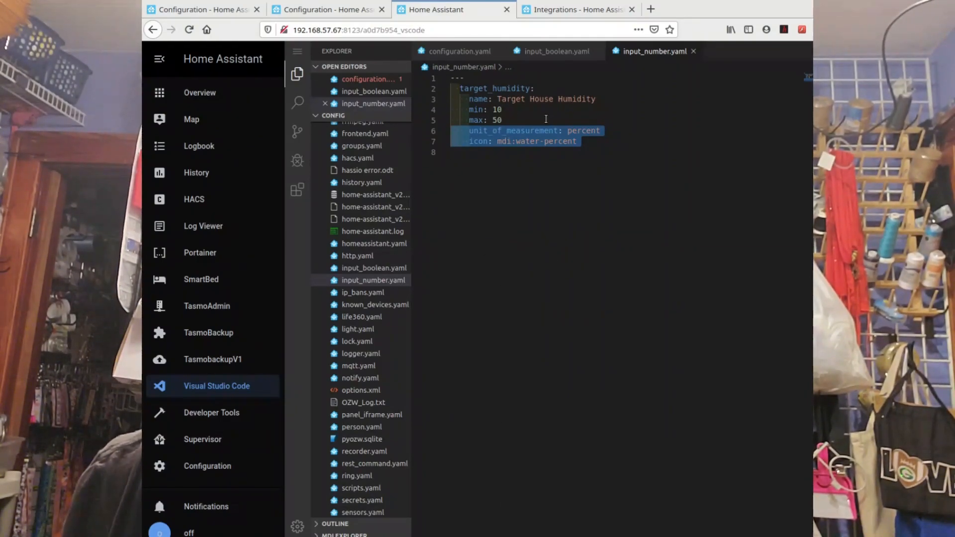
{"action": "left_click", "coordinate": [619, 228]}
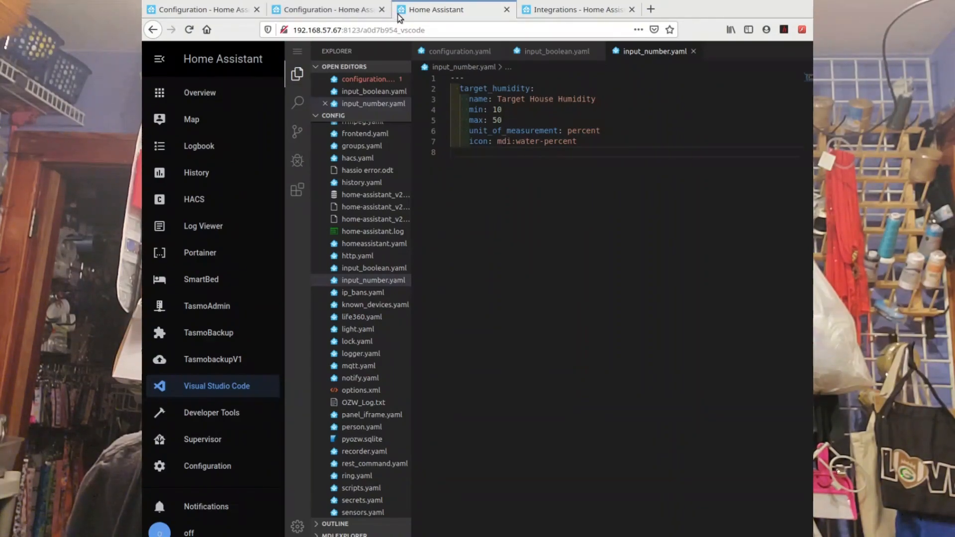
Start a new Number helper and name it Target House Humidity, copying the name from input_number.yaml
{"action": "left_click", "coordinate": [344, 12]}
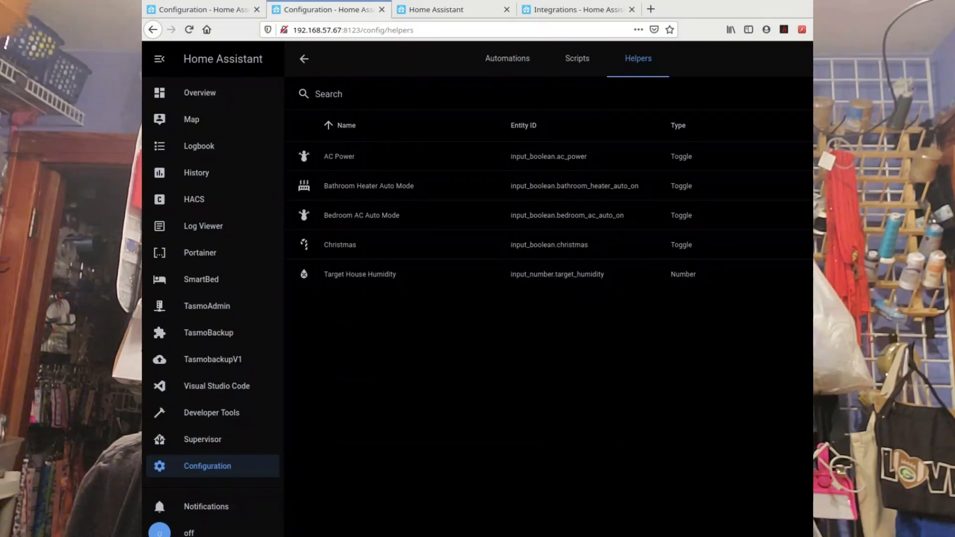
{"action": "left_click", "coordinate": [823, 529]}
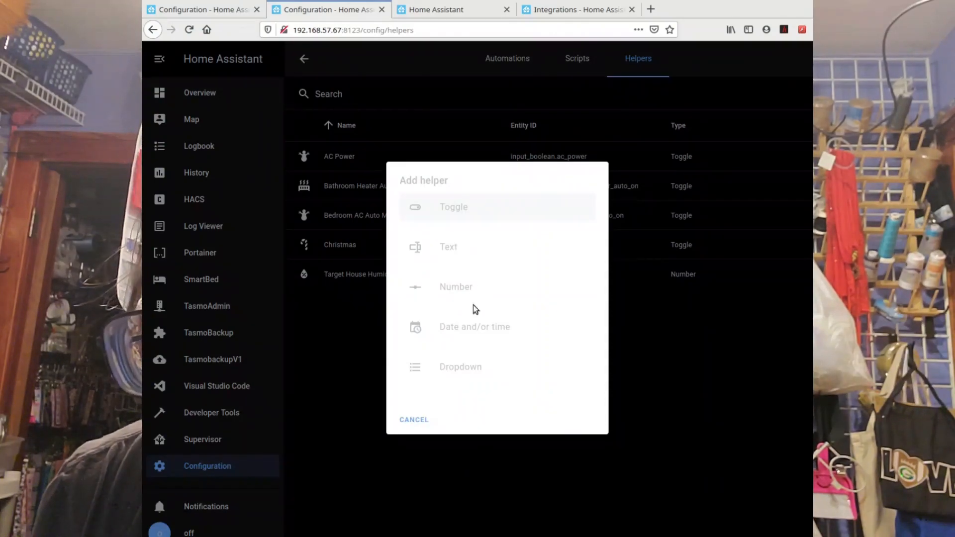
{"action": "left_click", "coordinate": [466, 290]}
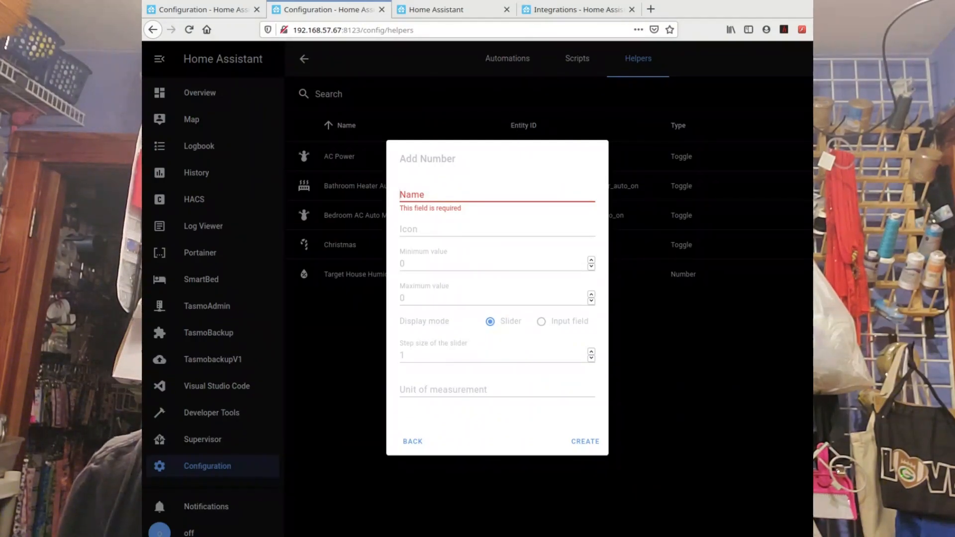
{"action": "left_click", "coordinate": [450, 11]}
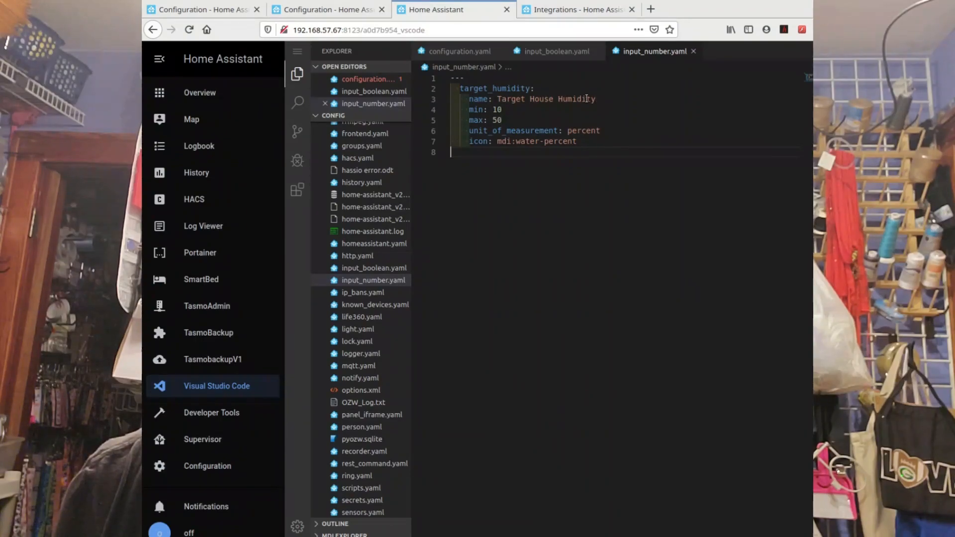
{"action": "left_click_drag", "start_coordinate": [598, 100], "coordinate": [495, 100]}
{"action": "key", "text": "ctrl+c"}
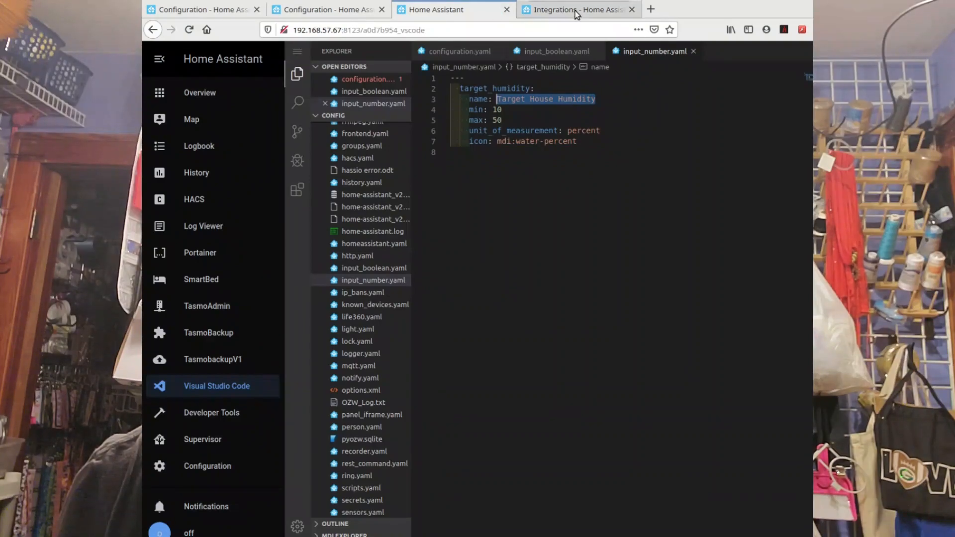
{"action": "left_click", "coordinate": [359, 14]}
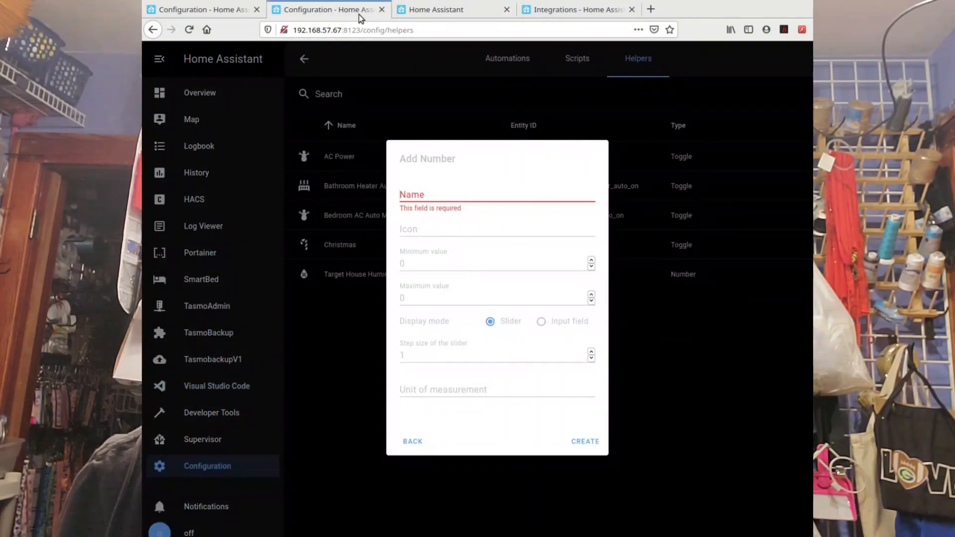
{"action": "left_click", "coordinate": [487, 195]}
{"action": "key", "text": "ctrl+v"}
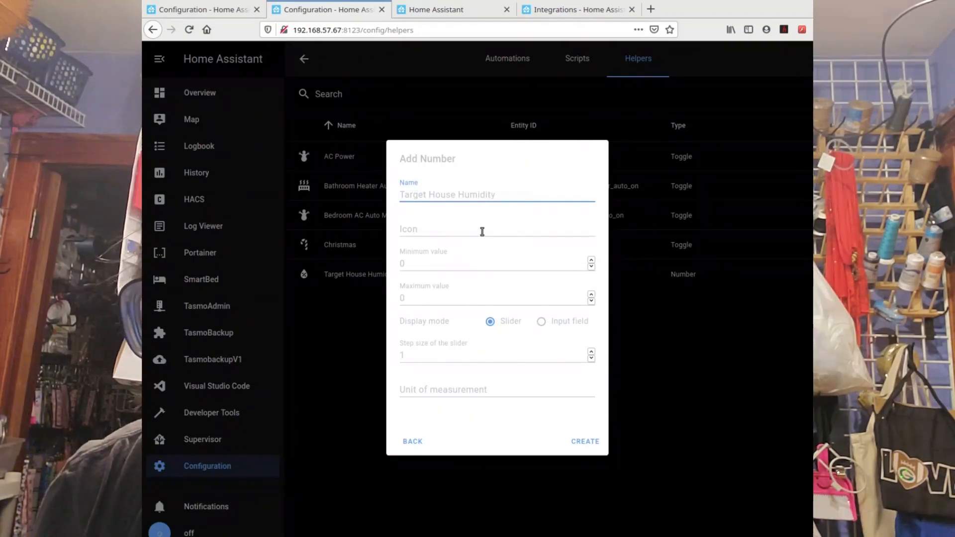
Set the new Number helper's icon to mdi:water-percent, copied from input_number.yaml
{"action": "left_click", "coordinate": [569, 10]}
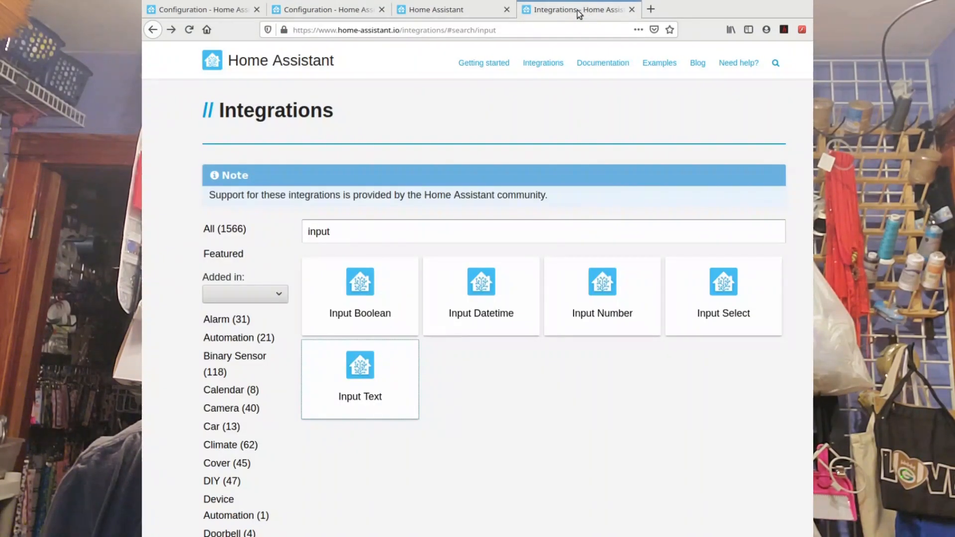
{"action": "left_click", "coordinate": [468, 13]}
{"action": "left_click_drag", "start_coordinate": [577, 142], "coordinate": [497, 143]}
{"action": "key", "text": "ctrl+c"}
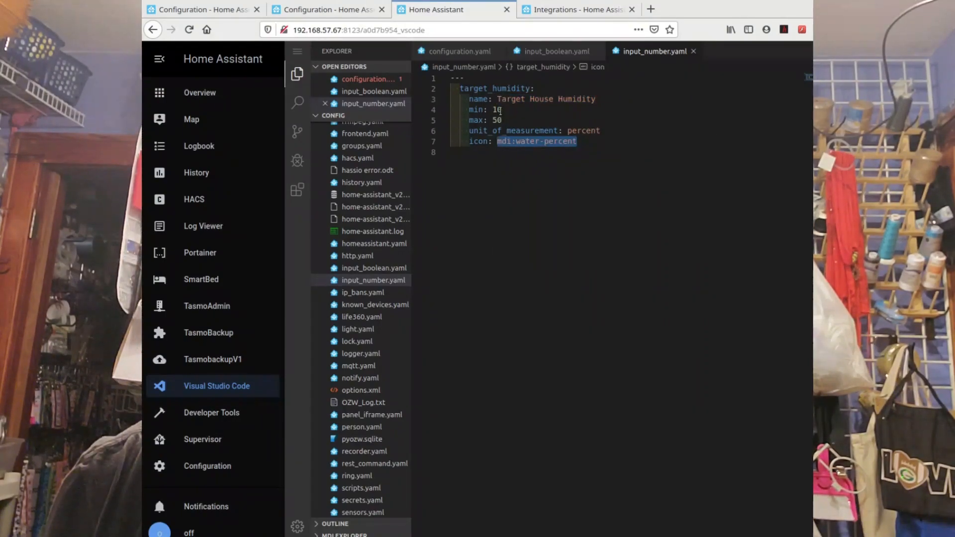
{"action": "left_click", "coordinate": [348, 8]}
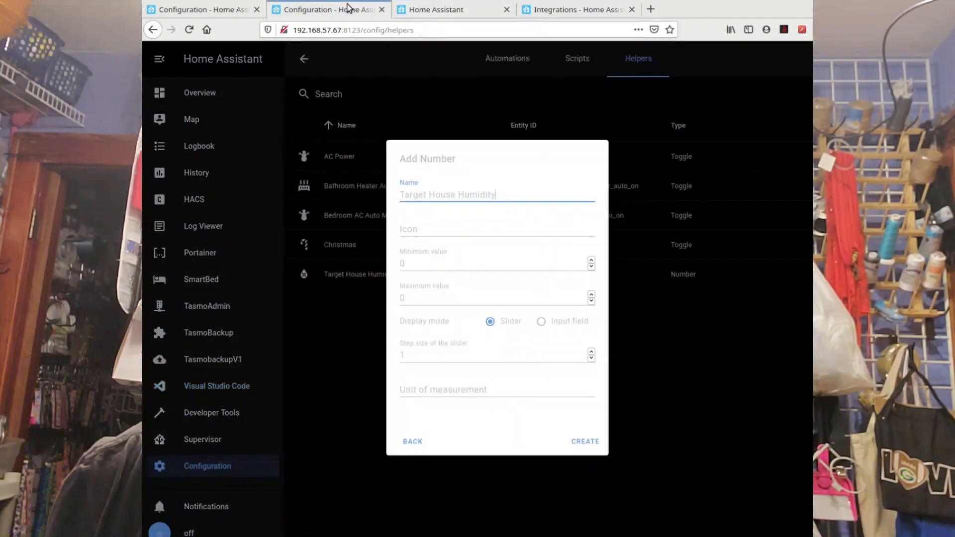
{"action": "left_click", "coordinate": [468, 229]}
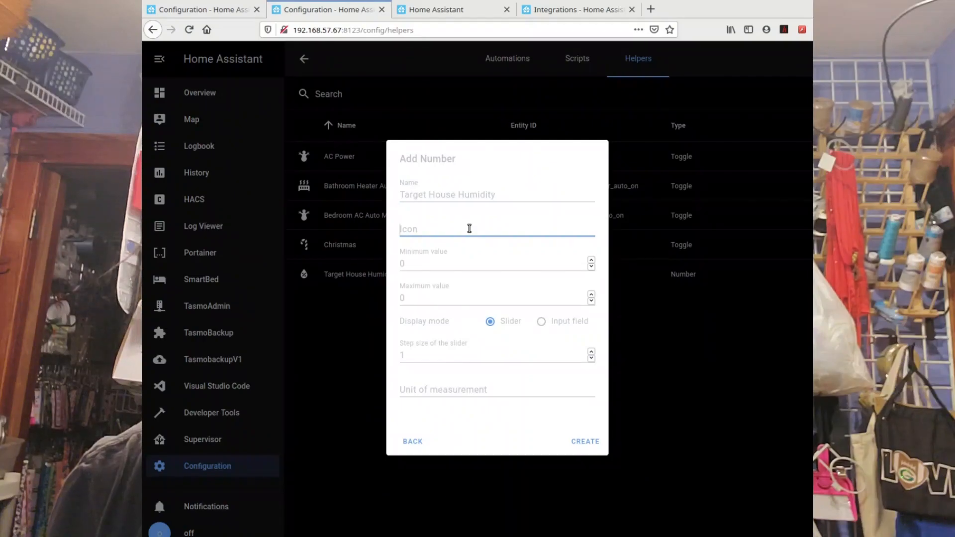
{"action": "key", "text": "ctrl+v"}
Set the new Number helper's minimum to 10, maximum to 50 and unit of measurement to percent, and create it
{"action": "left_click", "coordinate": [466, 263]}
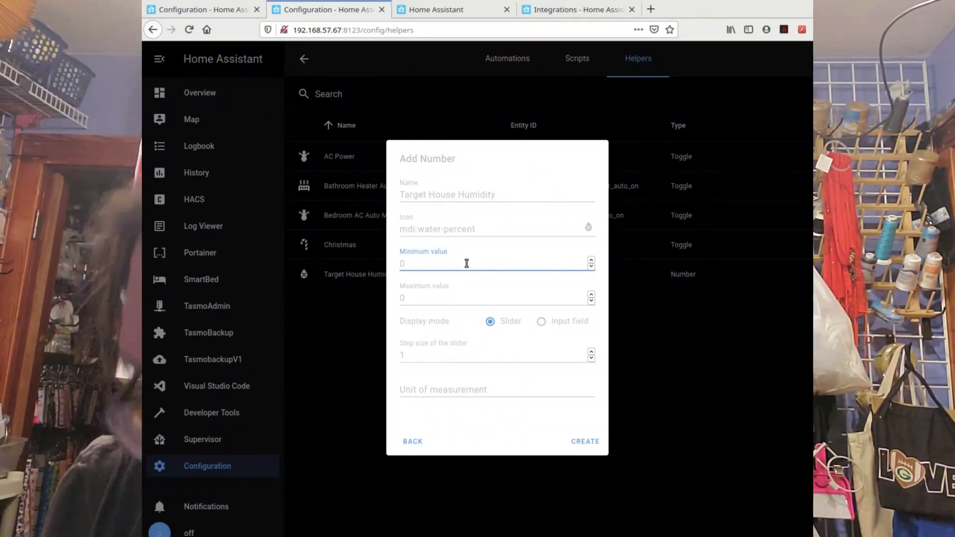
{"action": "type", "text": "10"}
{"action": "left_click", "coordinate": [451, 300]}
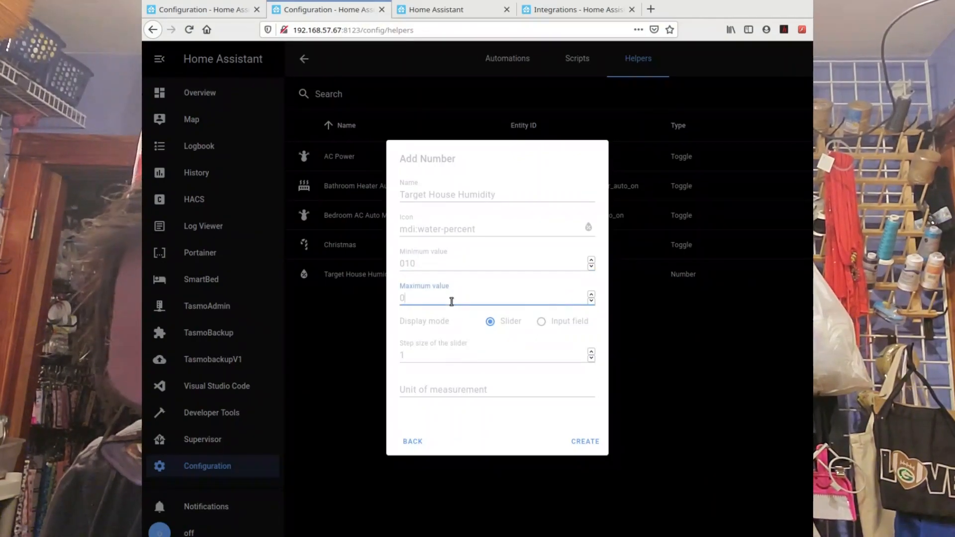
{"action": "type", "text": "50"}
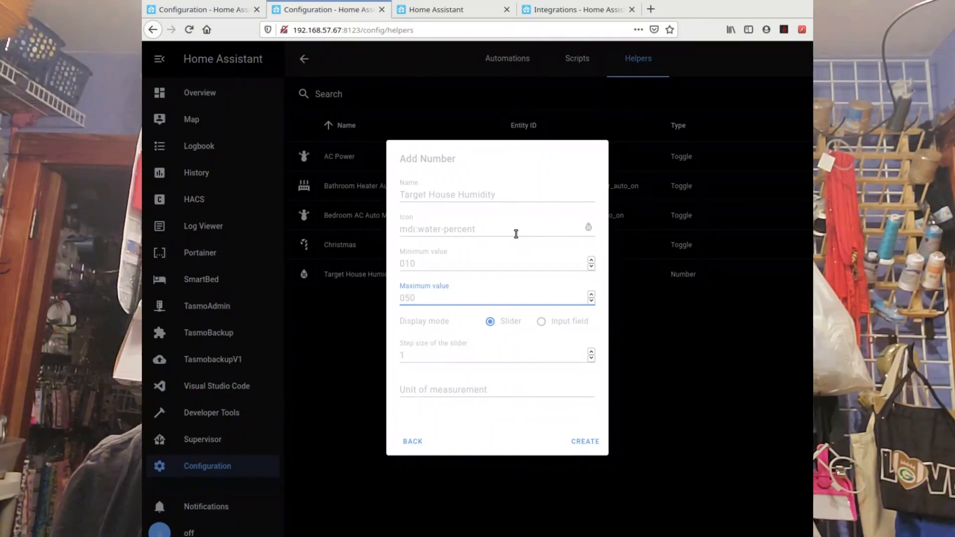
{"action": "left_click", "coordinate": [500, 393]}
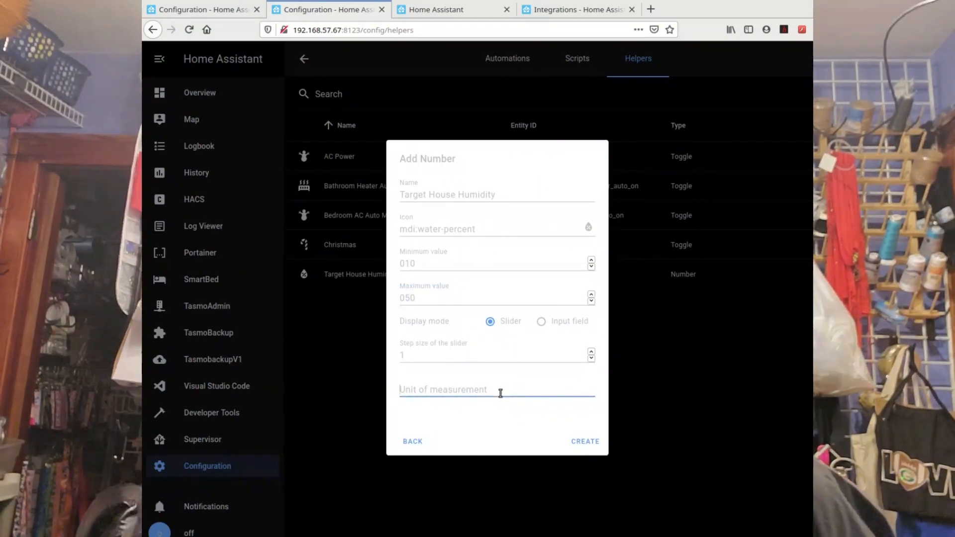
{"action": "type", "text": "percent"}
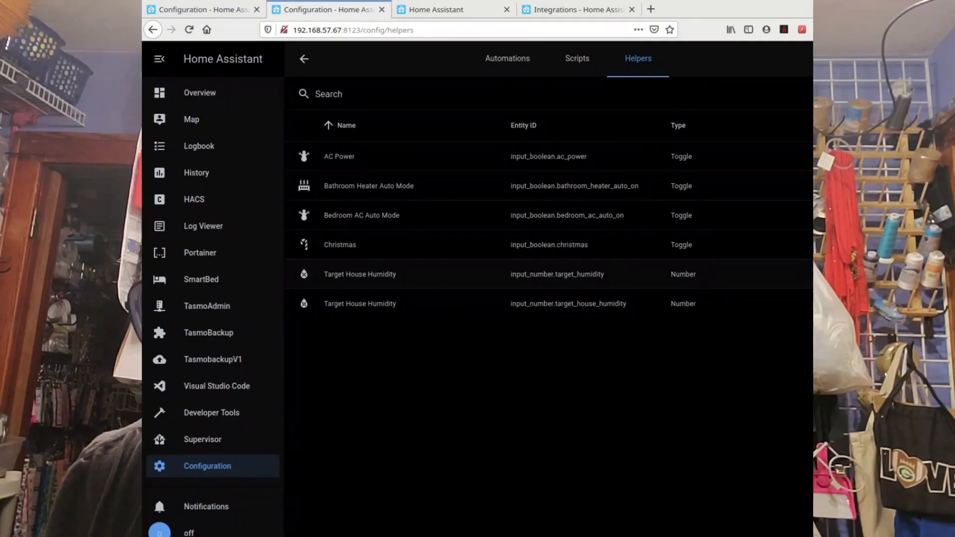
Delete the old Target House Humidity helper with entity ID input_number.target_humidity
{"action": "left_click", "coordinate": [583, 277]}
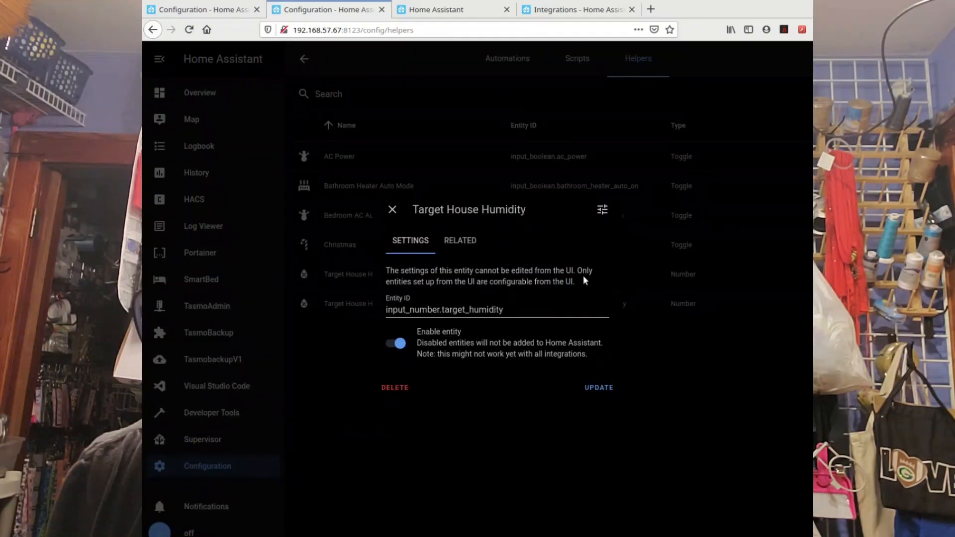
{"action": "left_click", "coordinate": [402, 391]}
{"action": "left_click", "coordinate": [586, 332]}
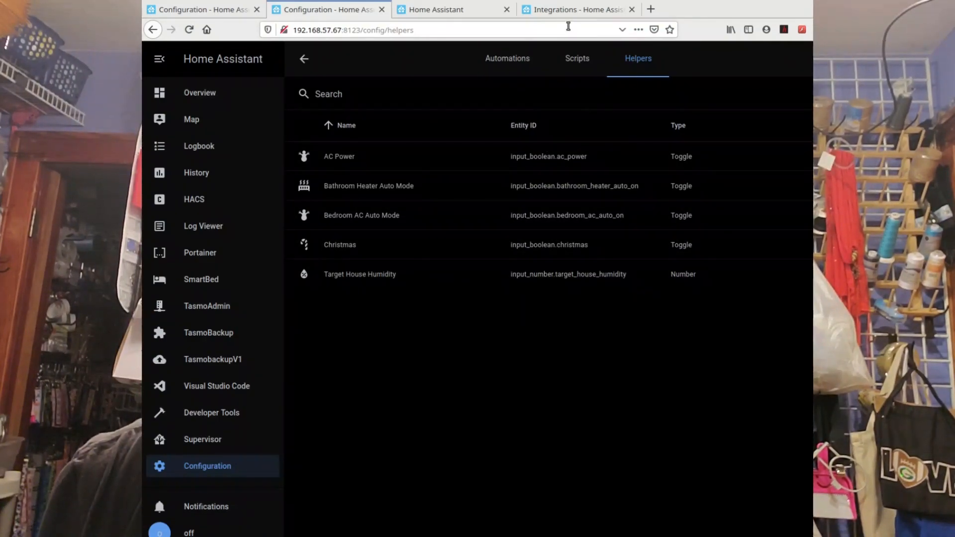
Review the target_humidity definition in input_number.yaml and return to the helpers list
{"action": "left_click", "coordinate": [568, 16]}
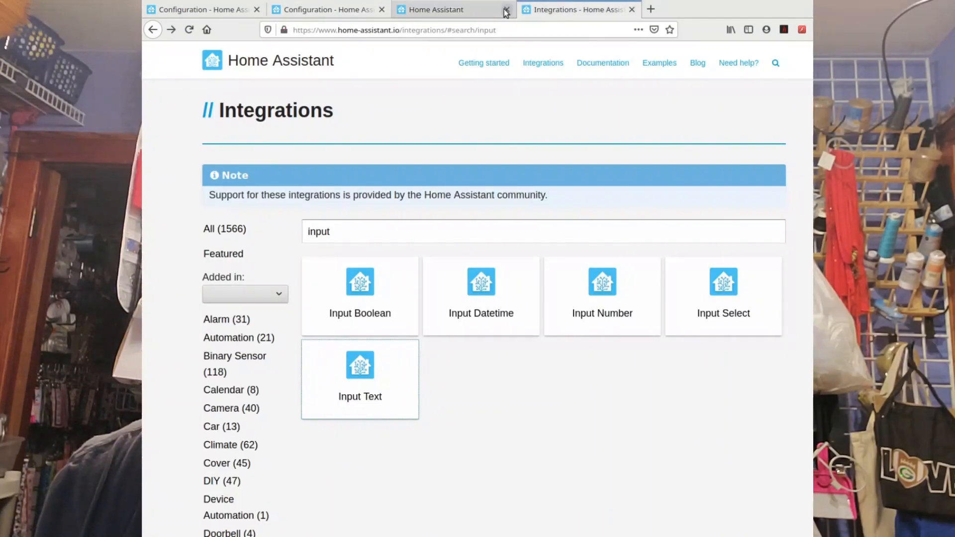
{"action": "left_click", "coordinate": [442, 16]}
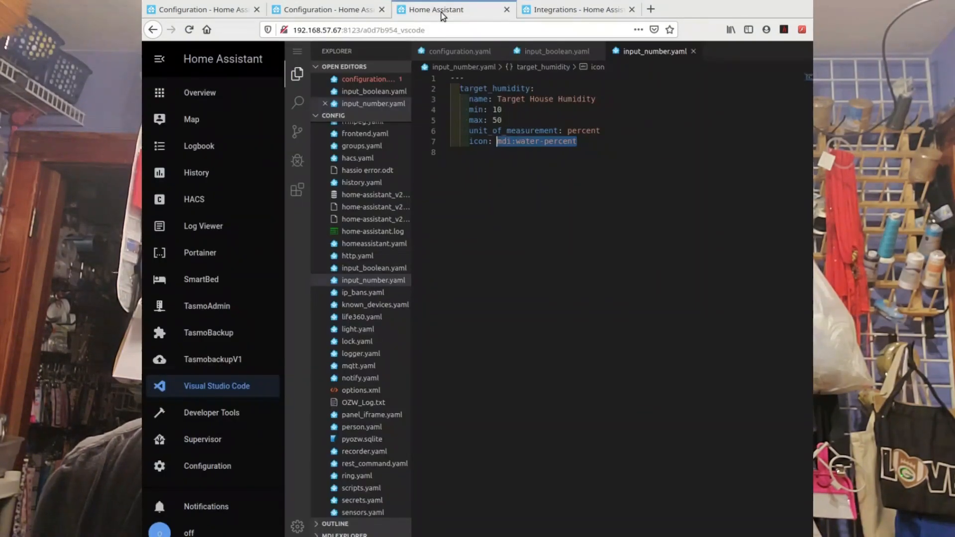
{"action": "mouse_move", "coordinate": [555, 141]}
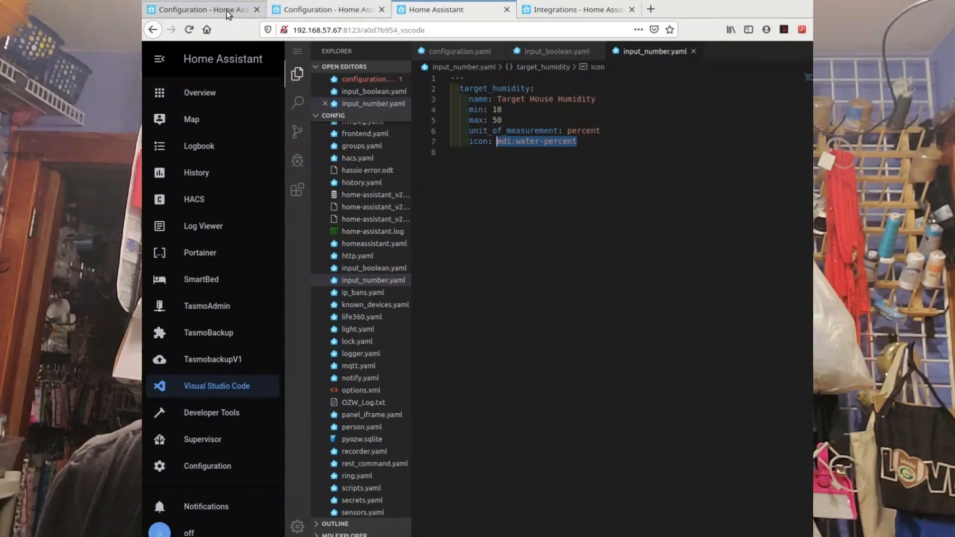
{"action": "left_click", "coordinate": [597, 309]}
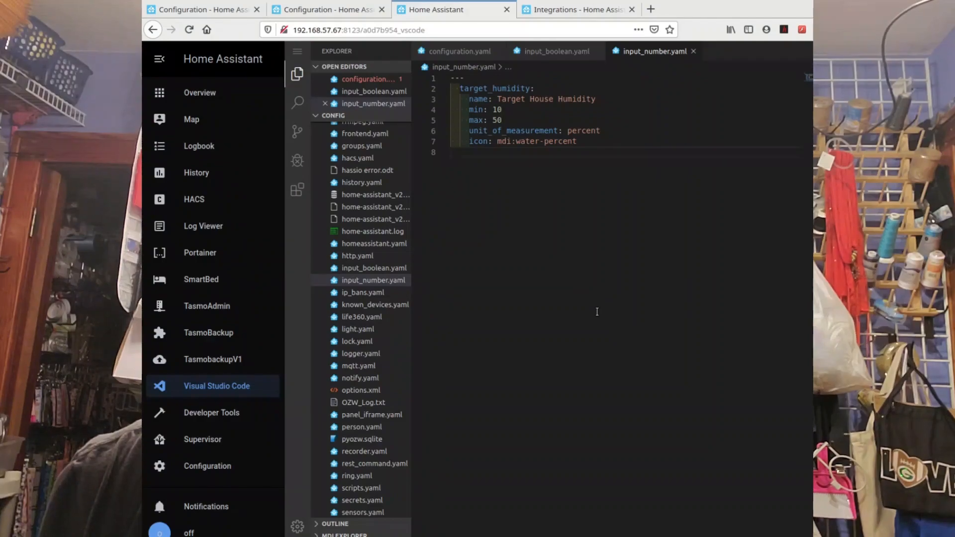
{"action": "left_click", "coordinate": [348, 10]}
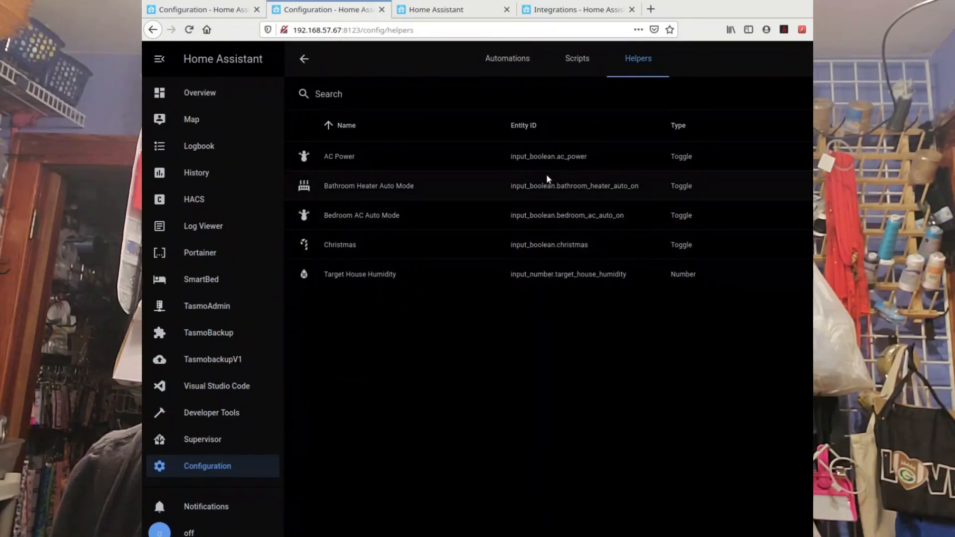
Start a new Toggle helper and name it Christmas, copying the name from input_boolean.yaml
{"action": "left_click", "coordinate": [456, 10]}
{"action": "left_click", "coordinate": [568, 54]}
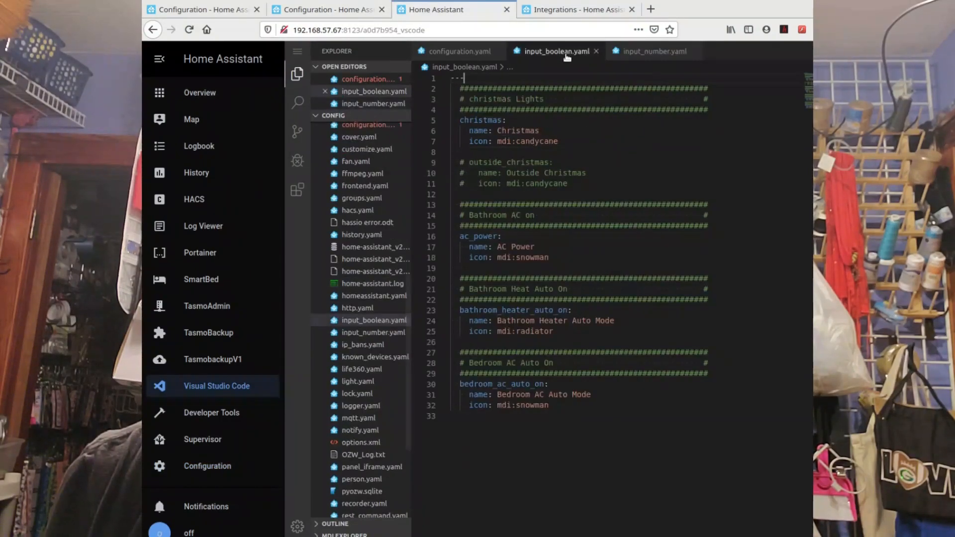
{"action": "double_click", "coordinate": [524, 129]}
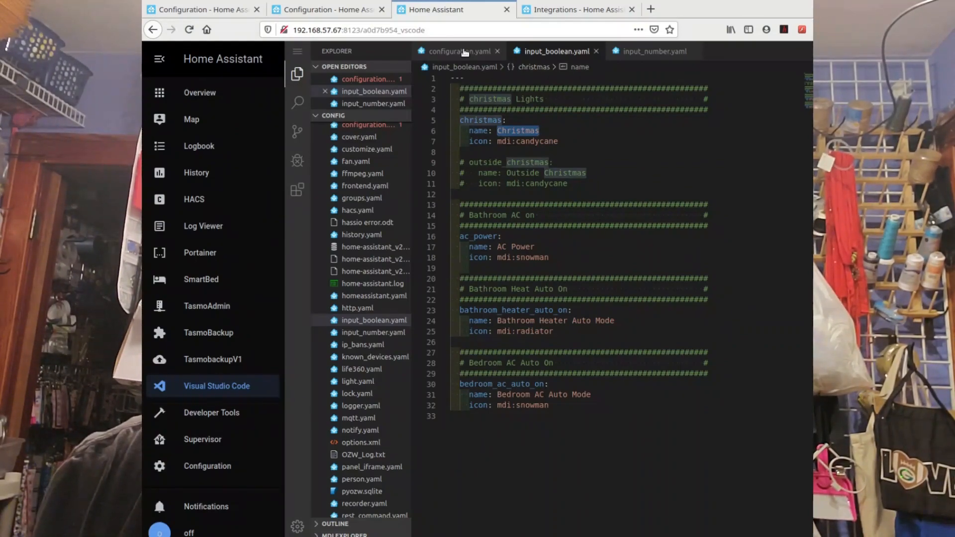
{"action": "left_click", "coordinate": [362, 15]}
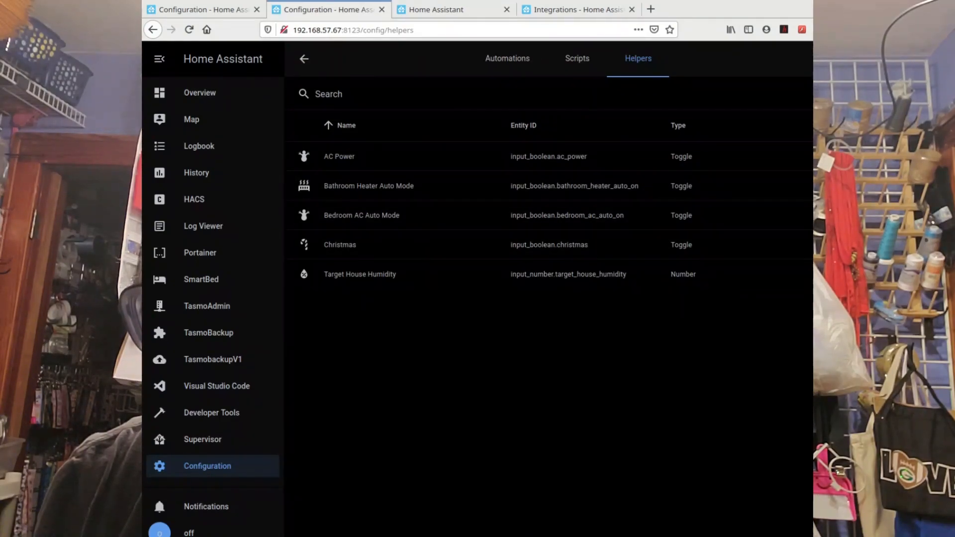
{"action": "left_click", "coordinate": [829, 530]}
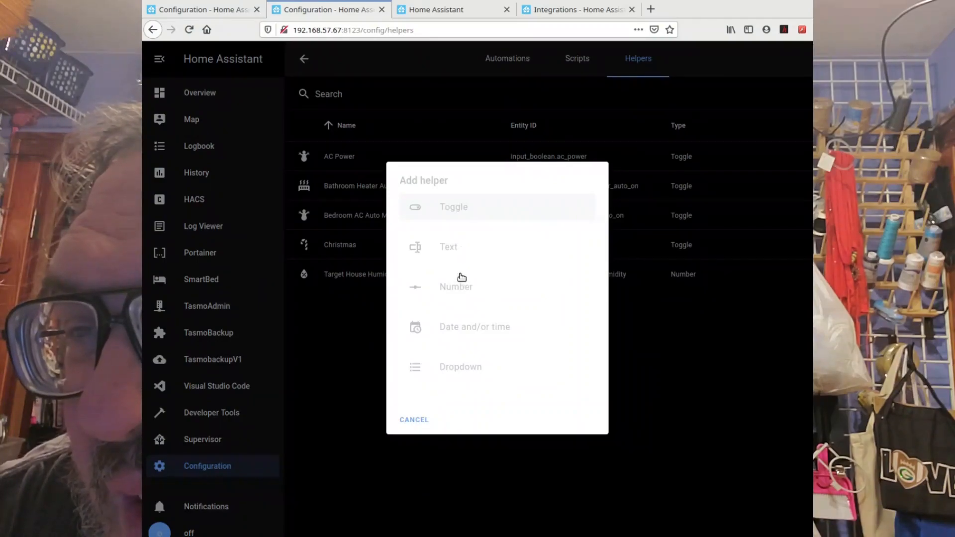
{"action": "left_click", "coordinate": [455, 208]}
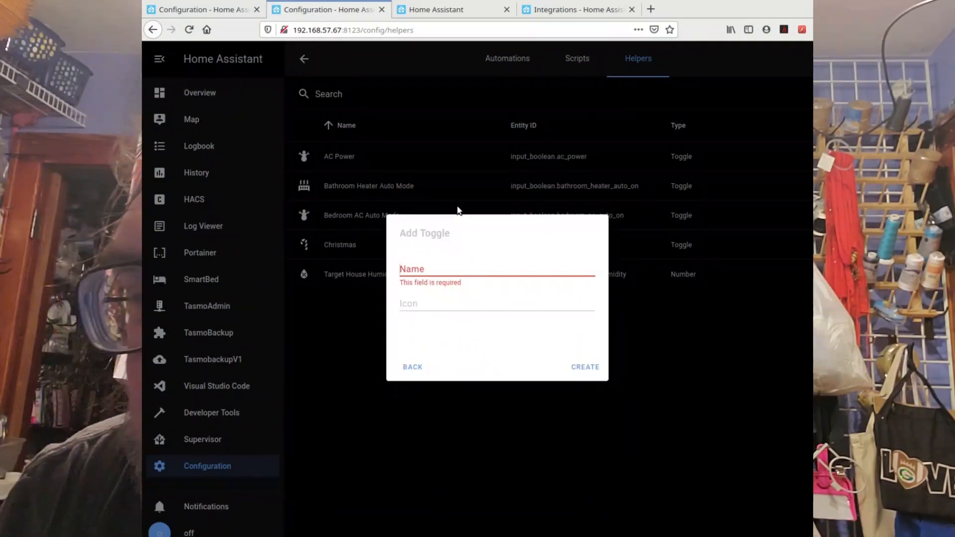
{"action": "left_click", "coordinate": [439, 277]}
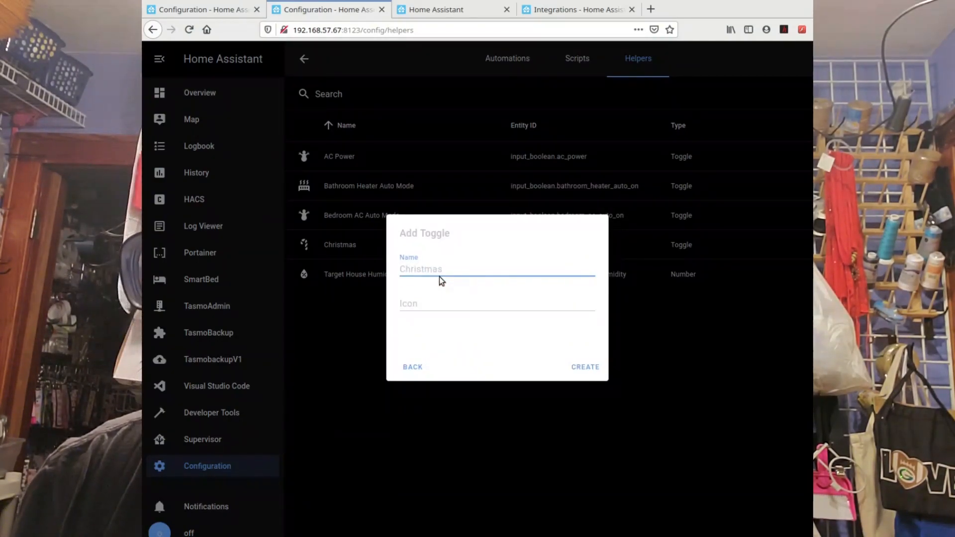
Set the Christmas toggle's icon to mdi:candycane, copied from input_boolean.yaml, and create the helper
{"action": "left_click", "coordinate": [580, 11]}
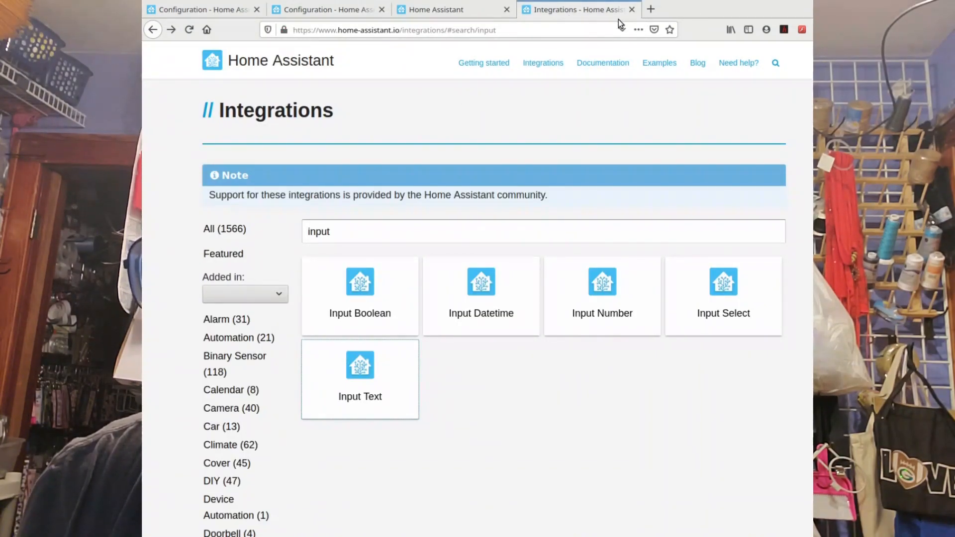
{"action": "left_click", "coordinate": [448, 10]}
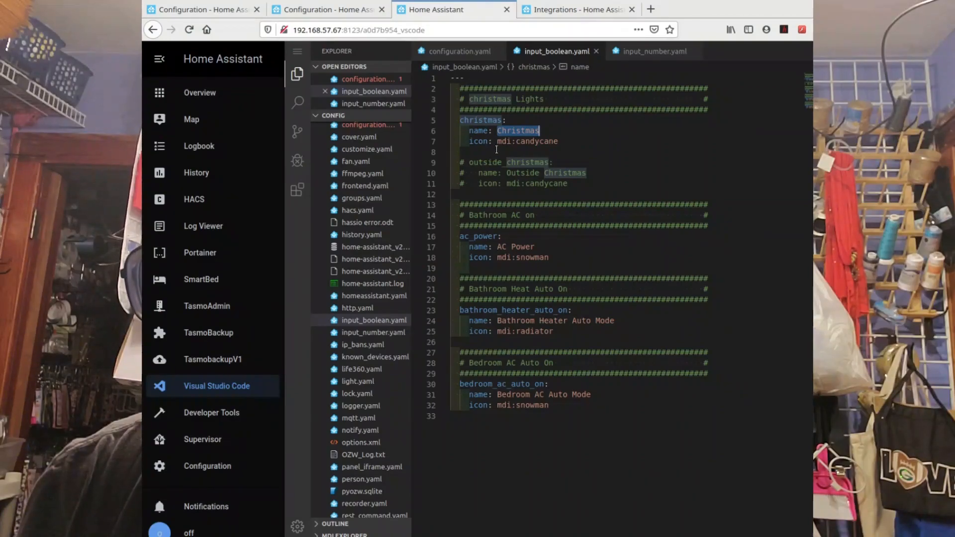
{"action": "double_click", "coordinate": [542, 141]}
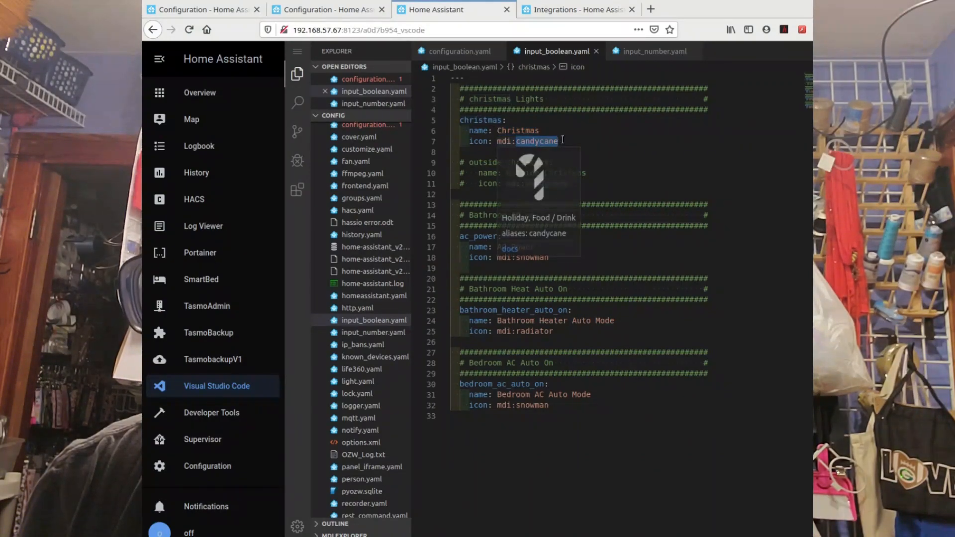
{"action": "left_click_drag", "start_coordinate": [559, 142], "coordinate": [496, 142]}
{"action": "key", "text": "ctrl+c"}
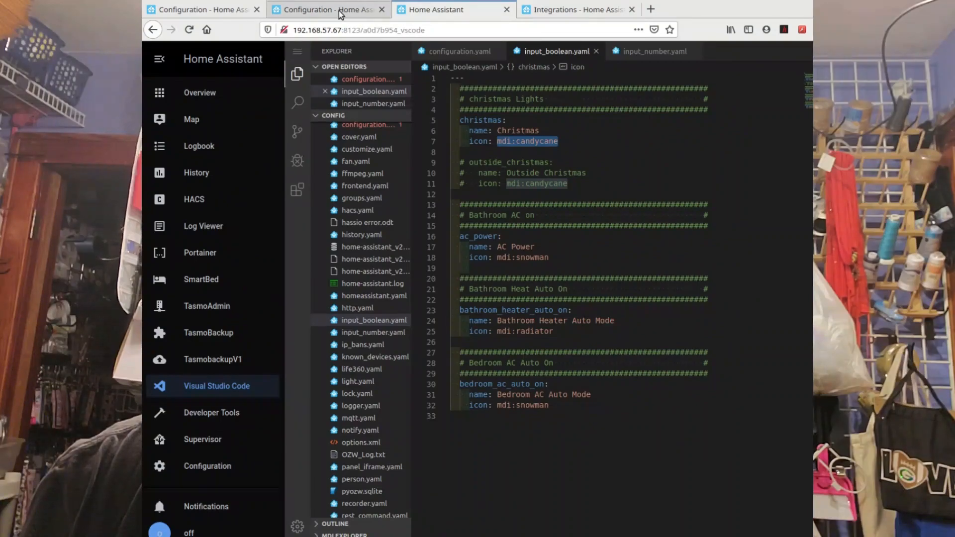
{"action": "left_click", "coordinate": [362, 10]}
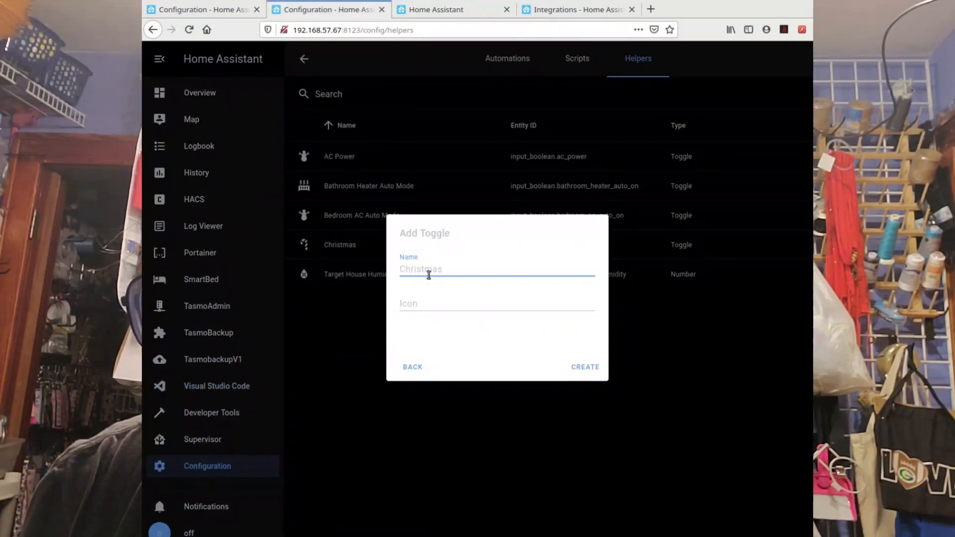
{"action": "left_click", "coordinate": [440, 309]}
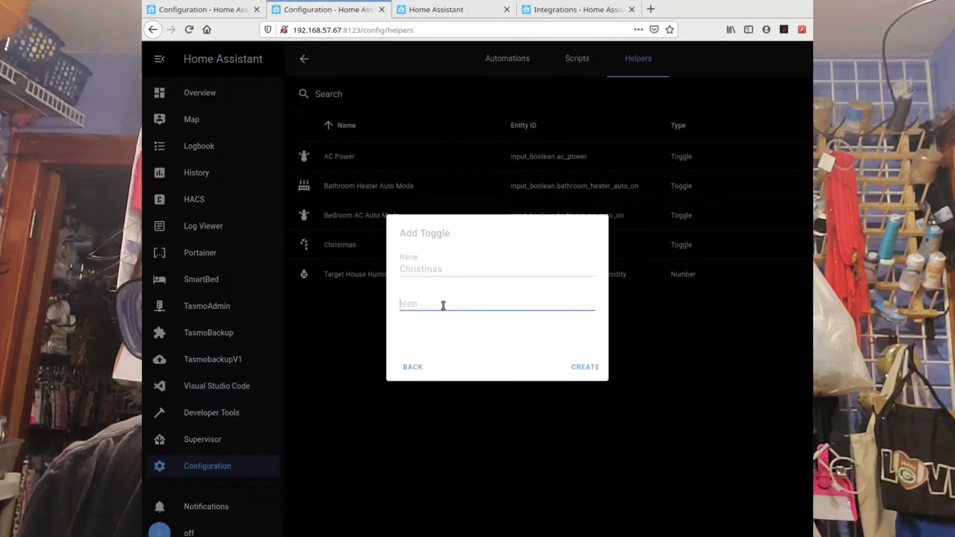
{"action": "key", "text": "ctrl+v"}
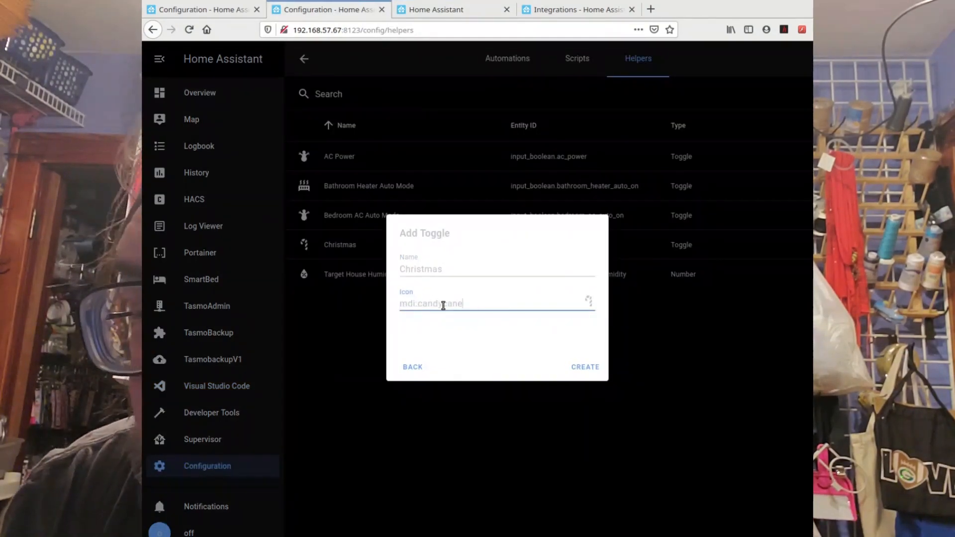
{"action": "left_click", "coordinate": [593, 368]}
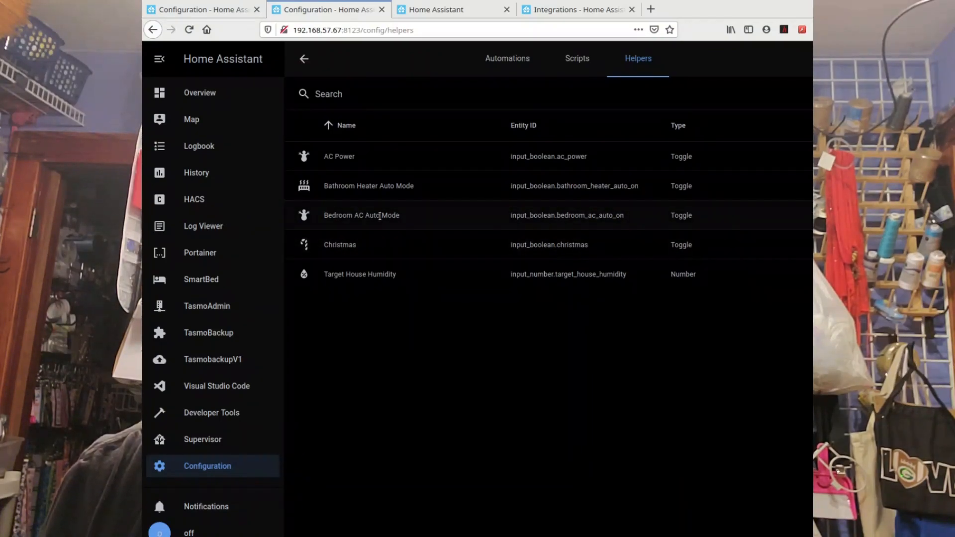
Close the Integrations documentation and start a Toggle helper named AC Power, copying the name from input_boolean.yaml
{"action": "left_click", "coordinate": [595, 13]}
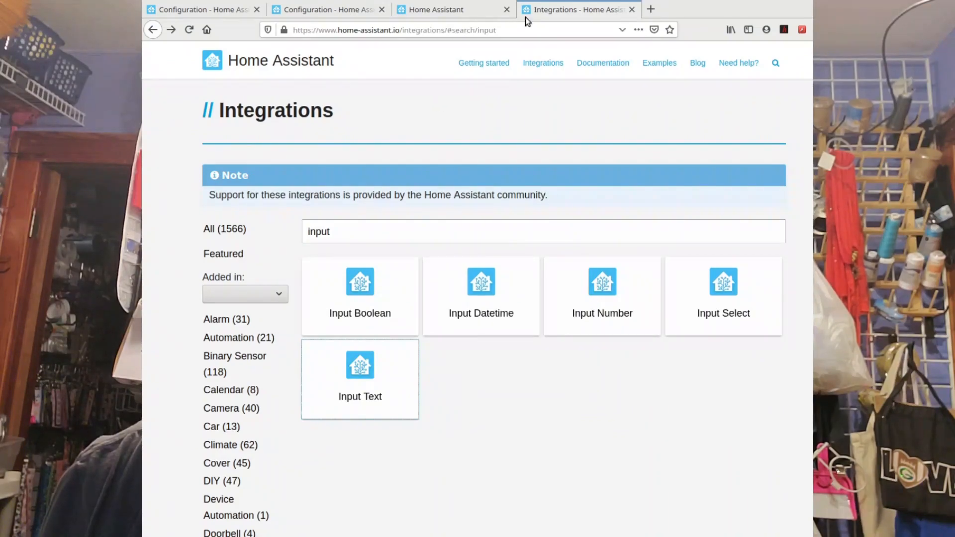
{"action": "left_click", "coordinate": [631, 10]}
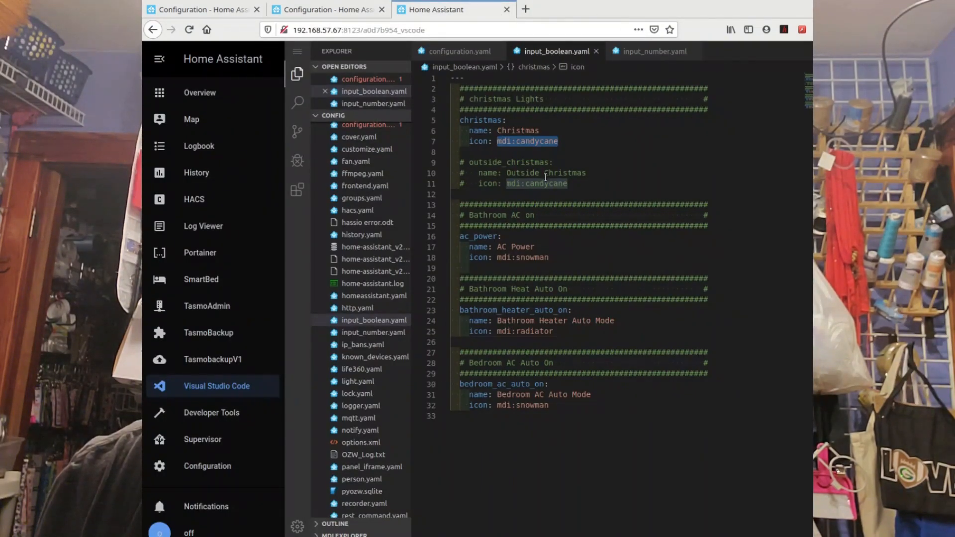
{"action": "left_click_drag", "start_coordinate": [534, 247], "coordinate": [498, 248]}
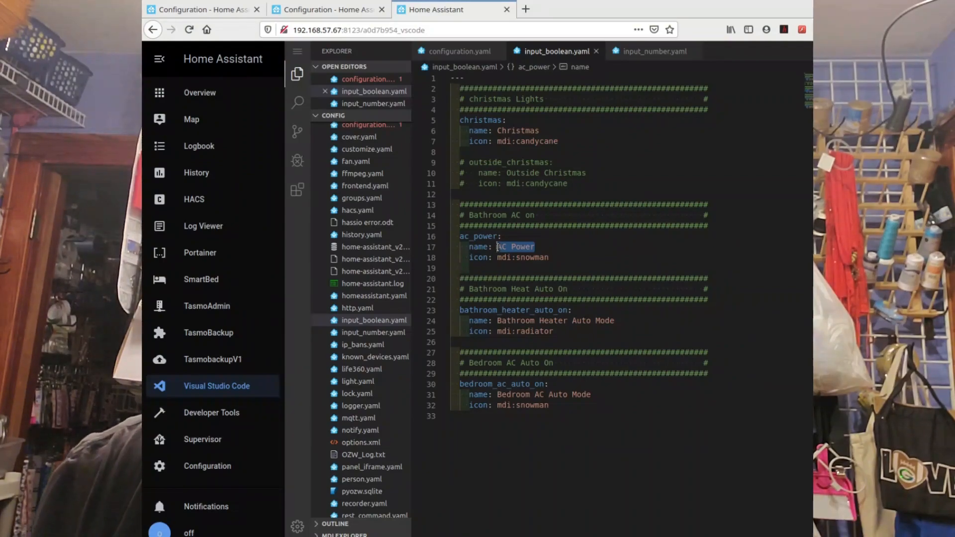
{"action": "left_click", "coordinate": [329, 11]}
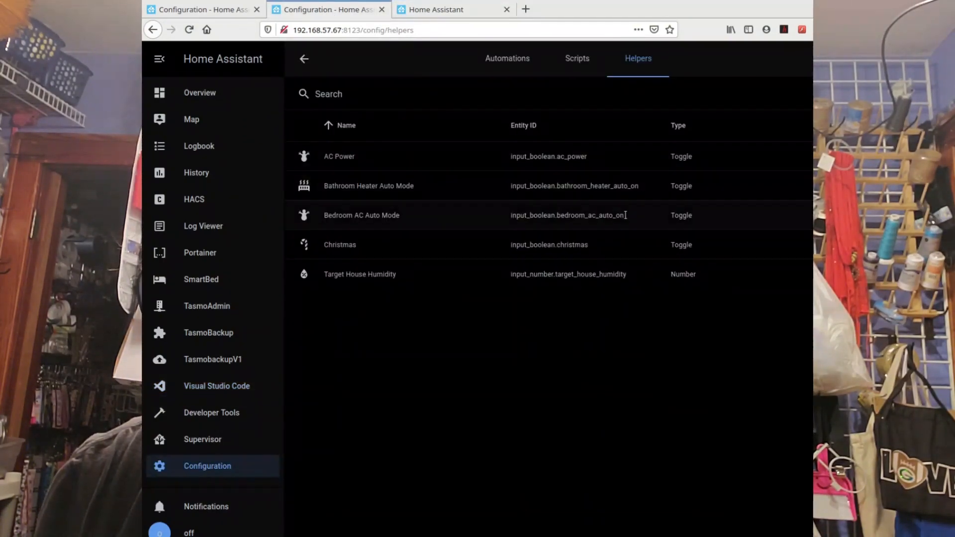
{"action": "left_click", "coordinate": [825, 528]}
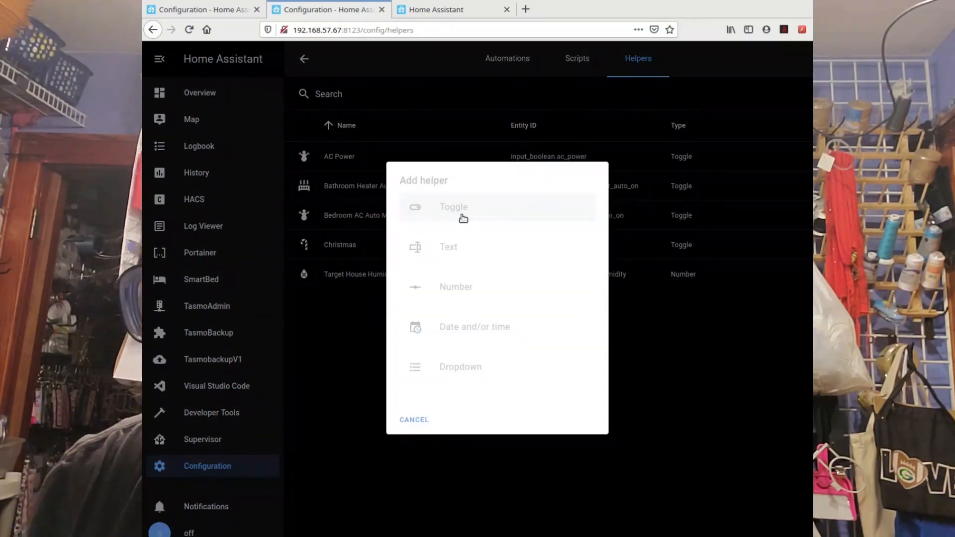
{"action": "left_click", "coordinate": [462, 217]}
{"action": "left_click", "coordinate": [459, 276]}
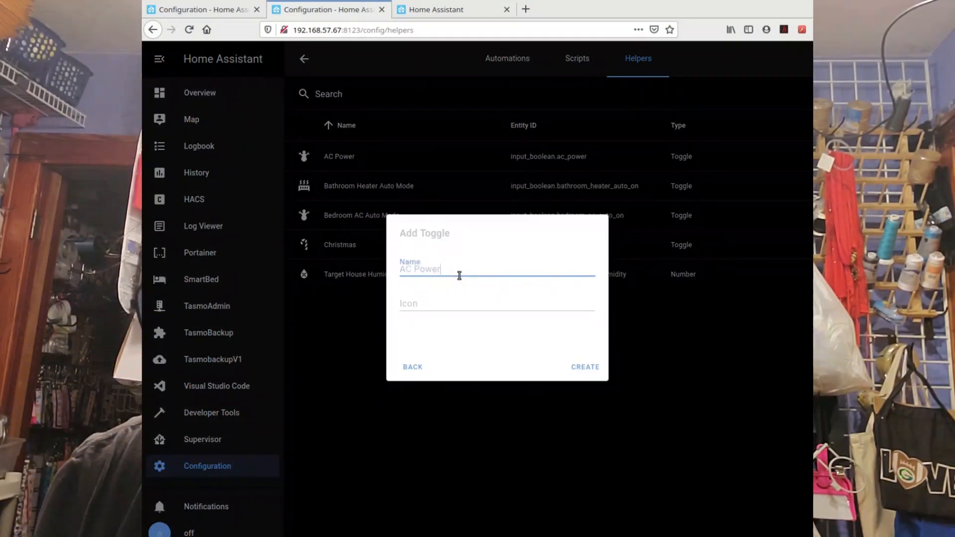
Set the AC Power toggle's icon to mdi:snowman, copied from input_boolean.yaml, and create the helper
{"action": "left_click", "coordinate": [473, 10]}
{"action": "left_click_drag", "start_coordinate": [551, 258], "coordinate": [499, 260]}
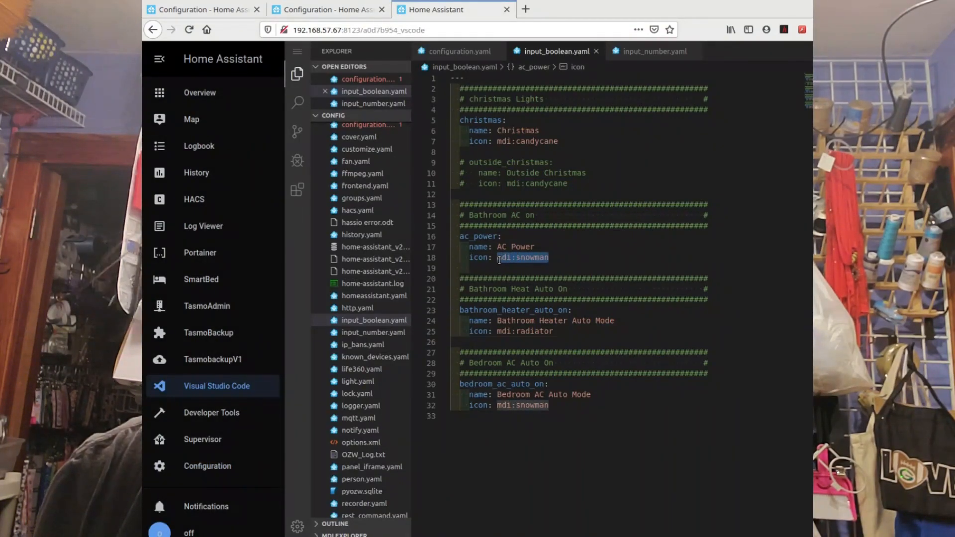
{"action": "key", "text": "ctrl+c"}
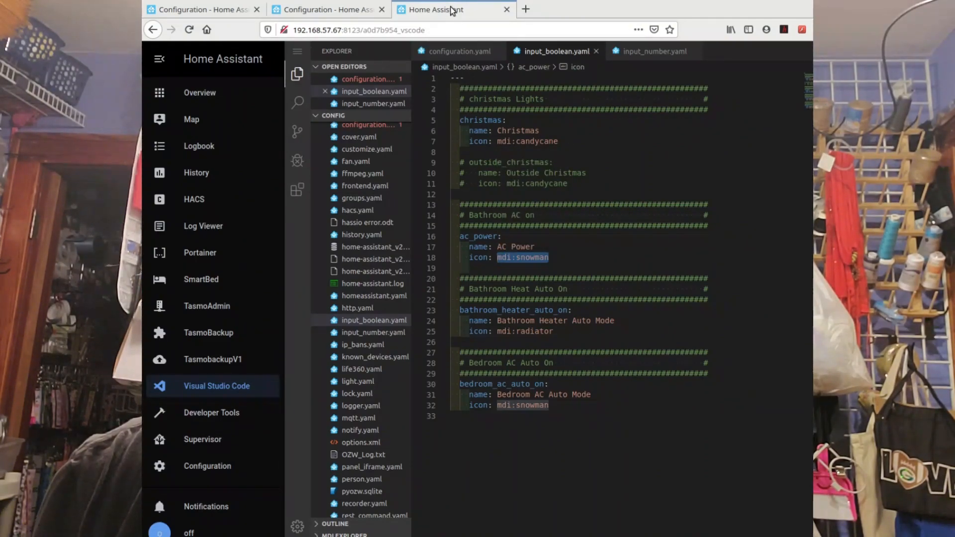
{"action": "left_click", "coordinate": [326, 10]}
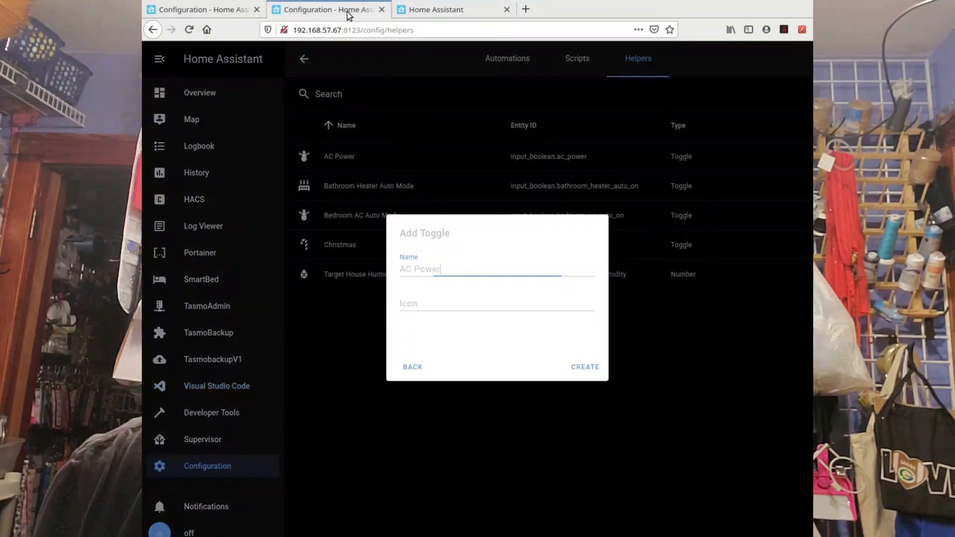
{"action": "left_click", "coordinate": [460, 307]}
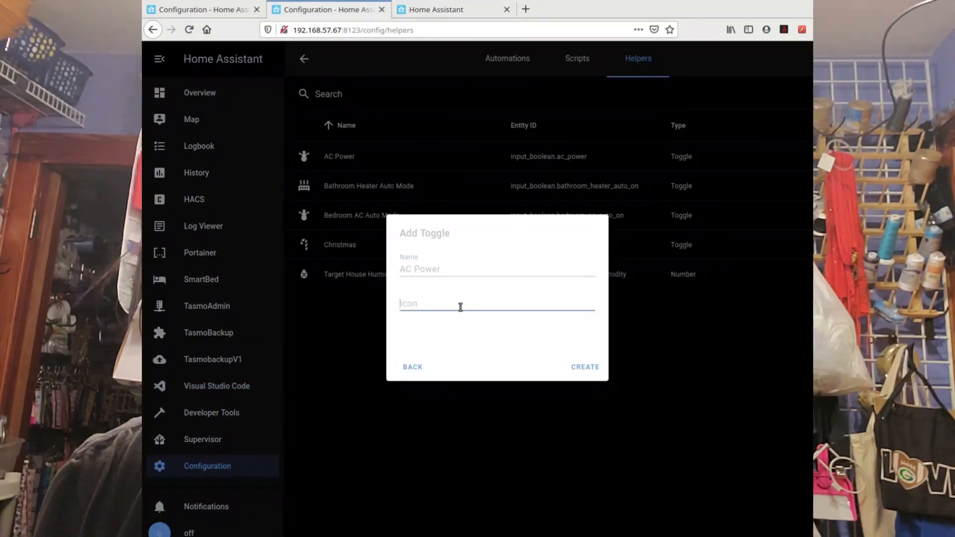
{"action": "key", "text": "ctrl+v"}
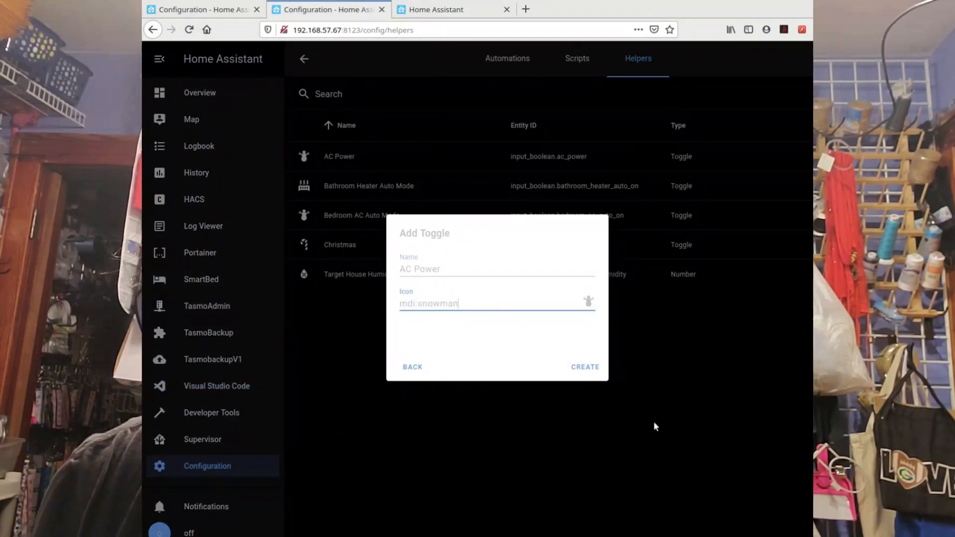
{"action": "left_click", "coordinate": [597, 374]}
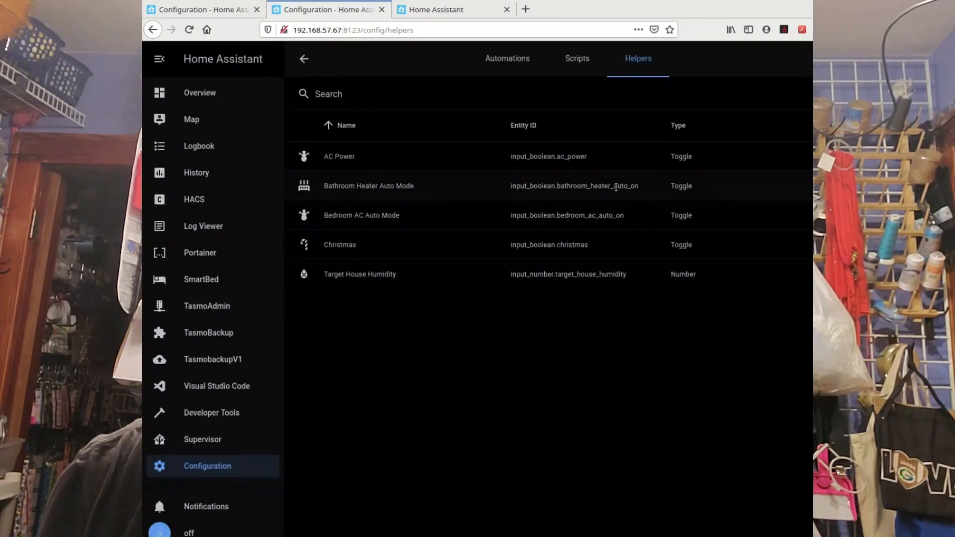
Check the target_humidity key in input_number.yaml and set the Target House Humidity helper's entity ID to input_number.target_humidity
{"action": "left_click", "coordinate": [437, 12]}
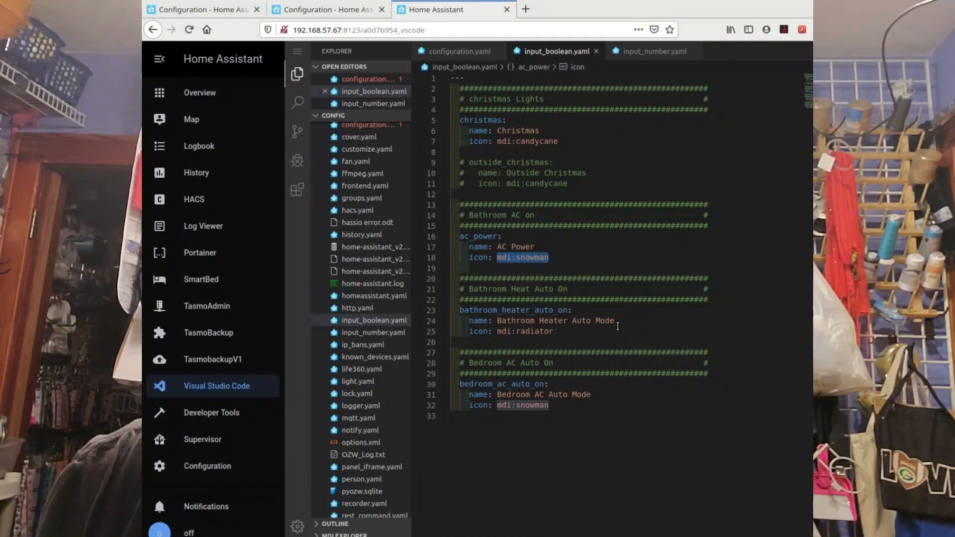
{"action": "left_click", "coordinate": [637, 54]}
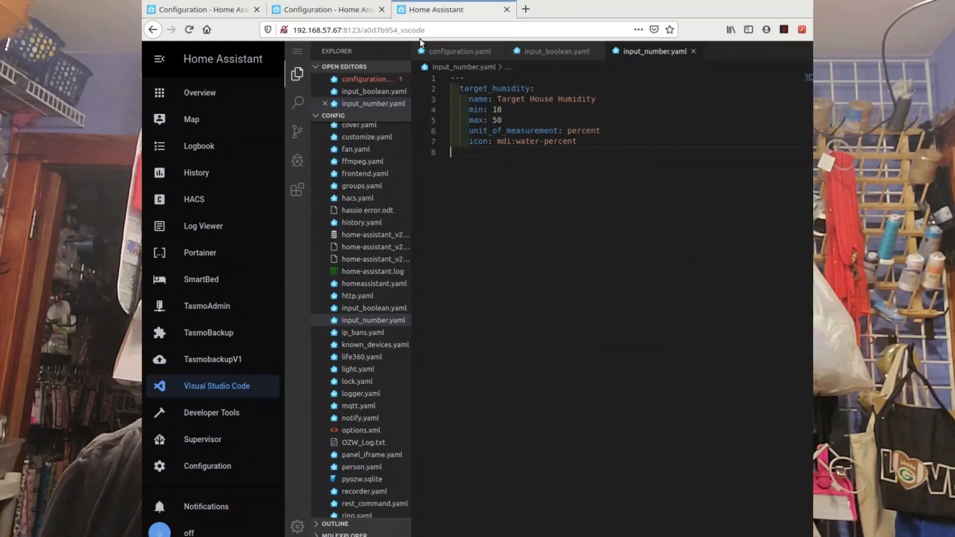
{"action": "left_click", "coordinate": [366, 11]}
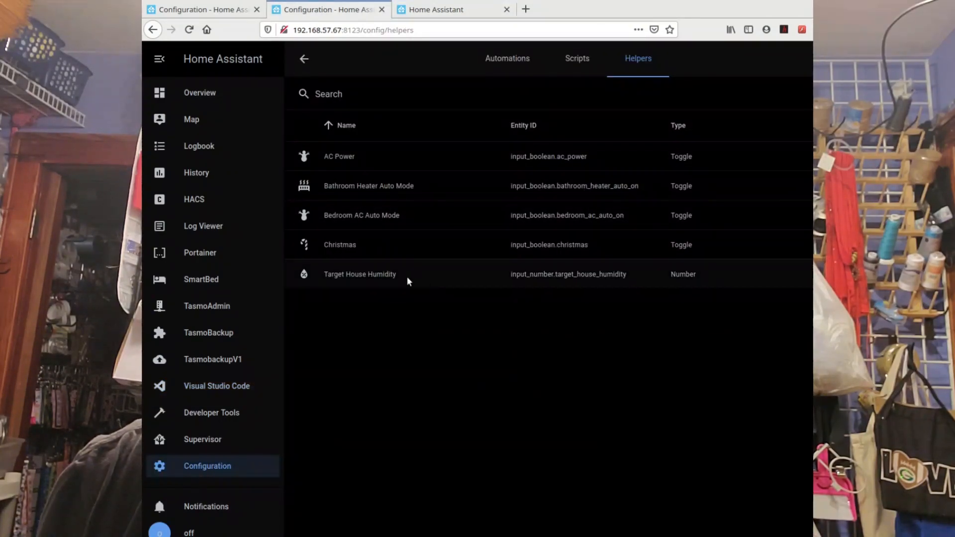
{"action": "left_click", "coordinate": [593, 283]}
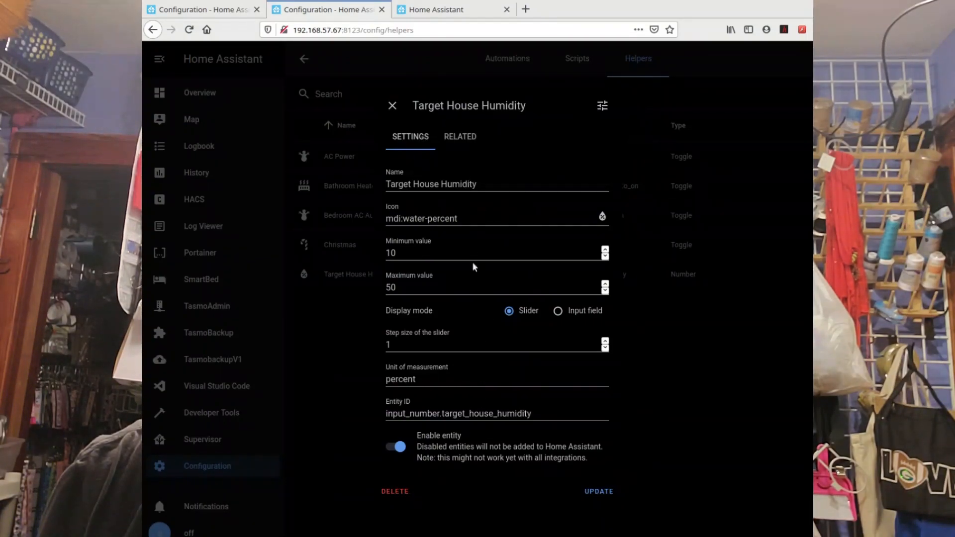
{"action": "left_click", "coordinate": [497, 412]}
{"action": "key", "text": "BackSpace"}
{"action": "key", "text": "BackSpace"}
{"action": "key", "text": "BackSpace"}
{"action": "key", "text": "BackSpace"}
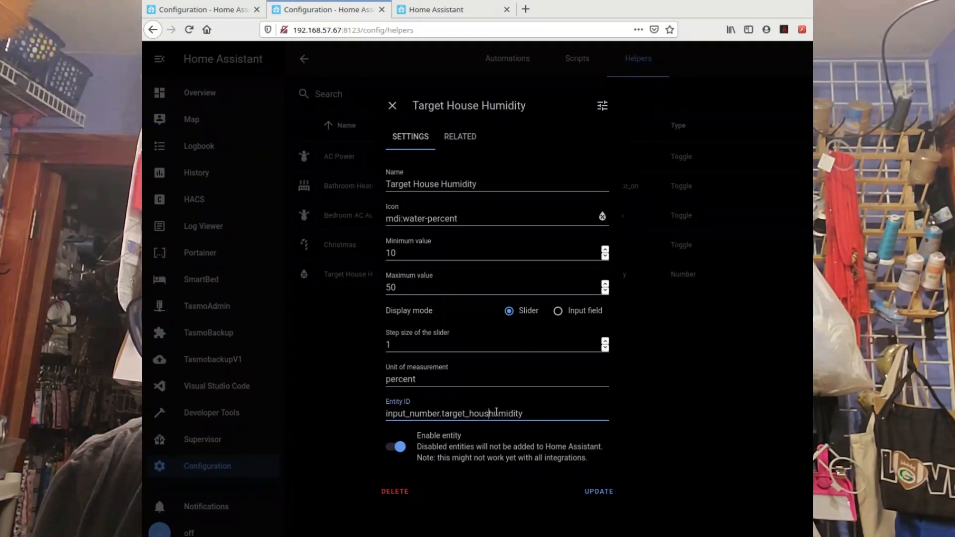
{"action": "key", "text": "BackSpace"}
{"action": "key", "text": "BackSpace"}
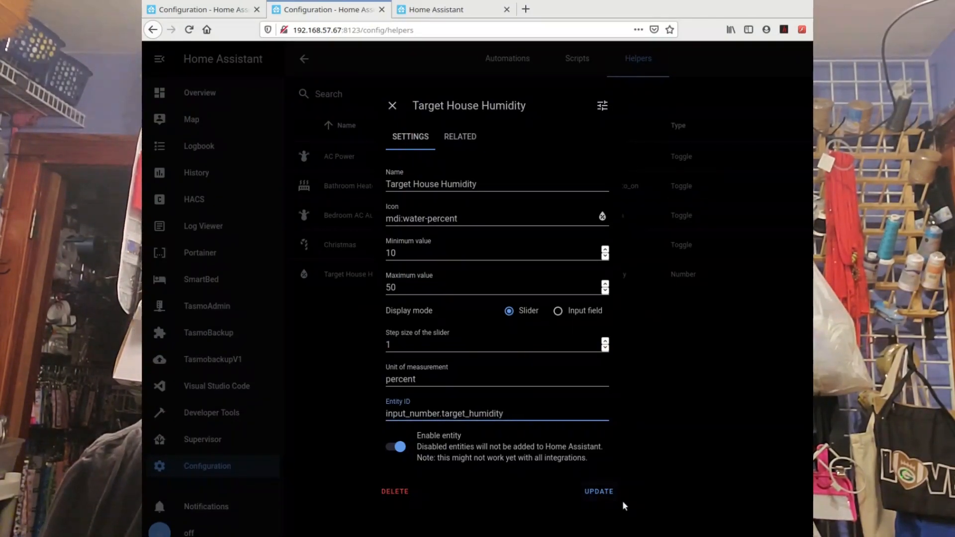
{"action": "left_click", "coordinate": [598, 494]}
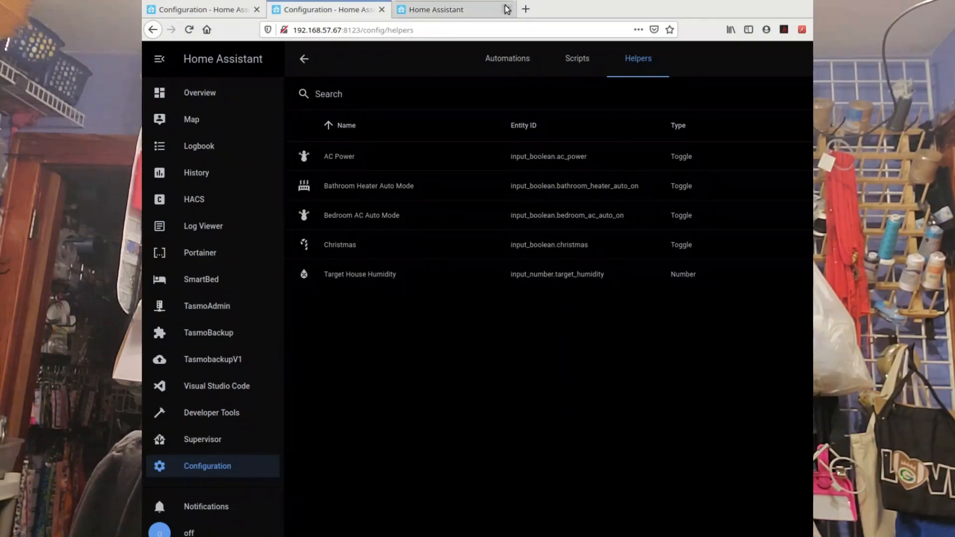
Start a new Toggle helper named Bathroom Heater Auto Mode, copying the name from input_boolean.yaml
{"action": "left_click", "coordinate": [436, 9]}
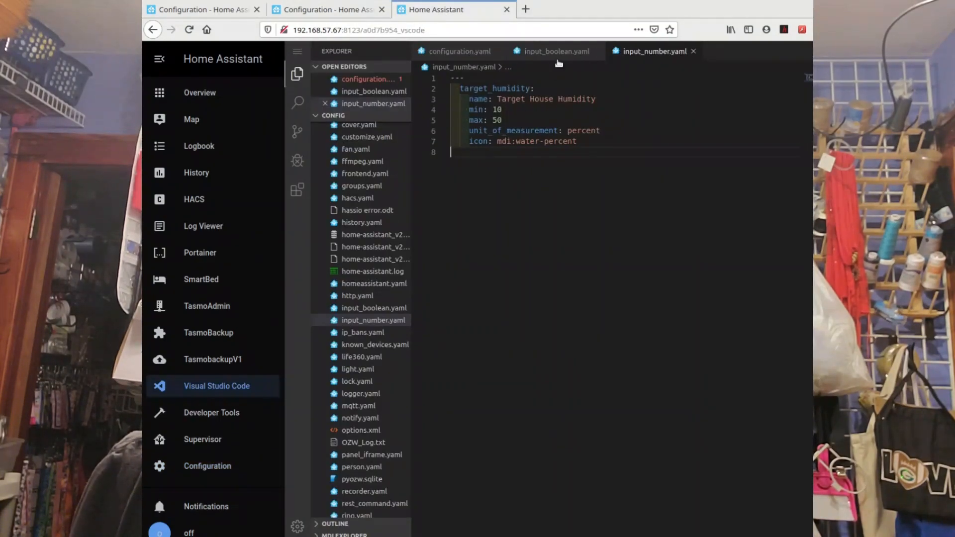
{"action": "left_click", "coordinate": [569, 53]}
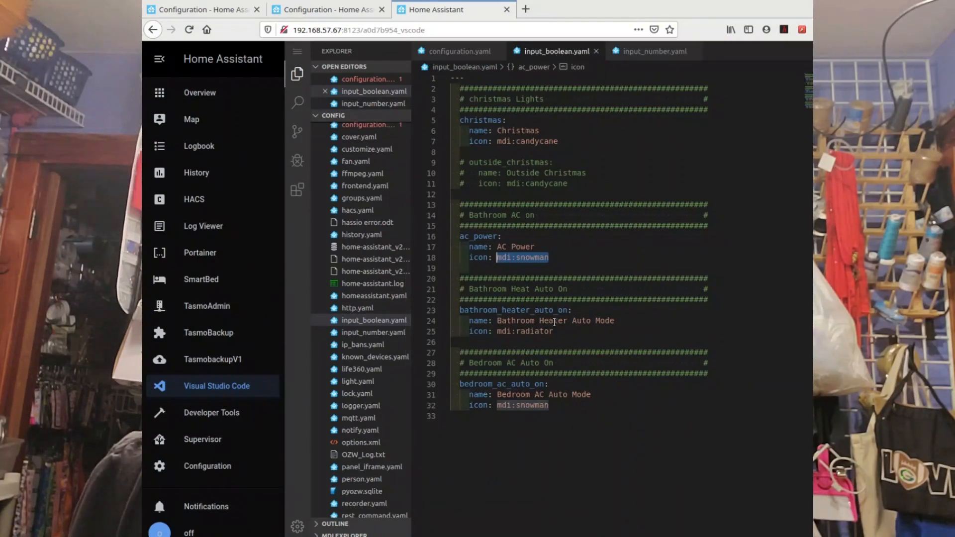
{"action": "left_click_drag", "start_coordinate": [614, 323], "coordinate": [499, 322]}
{"action": "key", "text": "ctrl+c"}
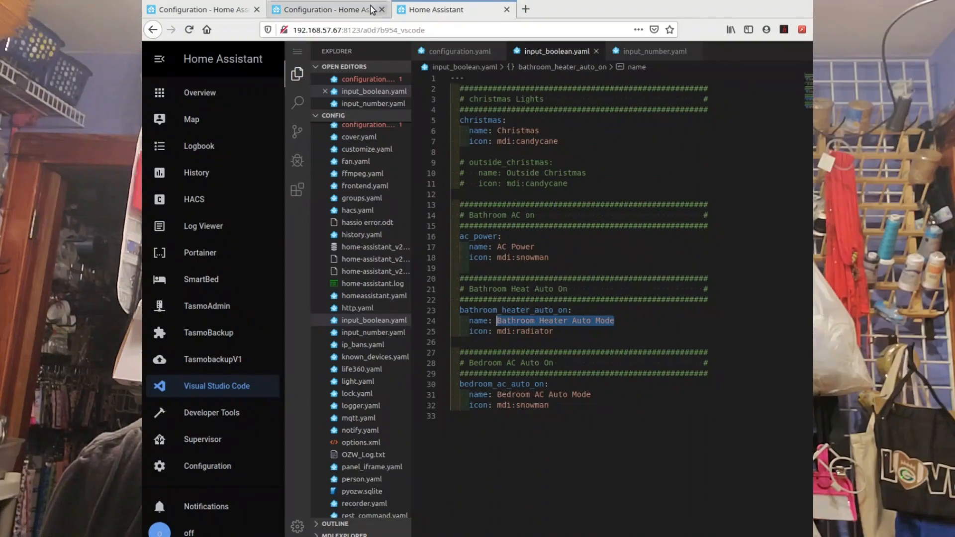
{"action": "left_click", "coordinate": [343, 10]}
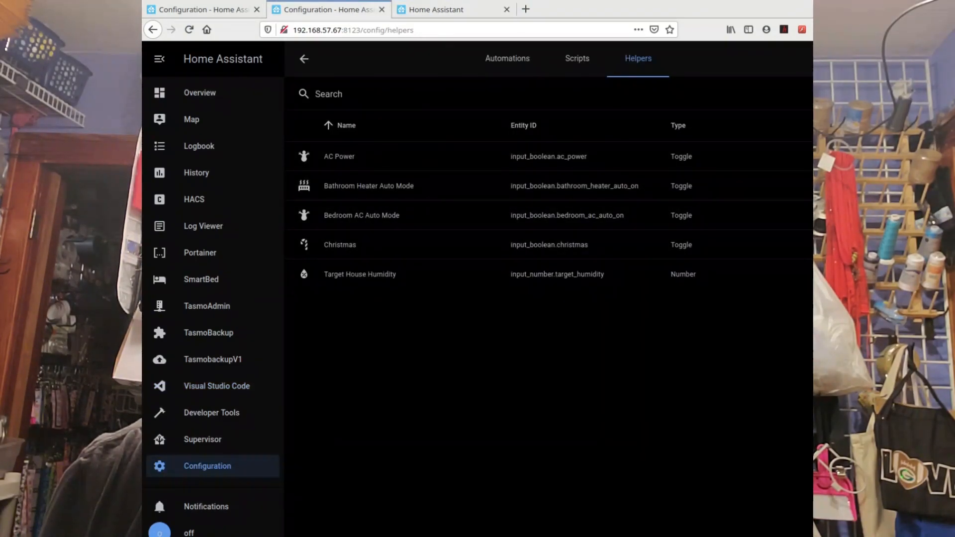
{"action": "left_click", "coordinate": [798, 532]}
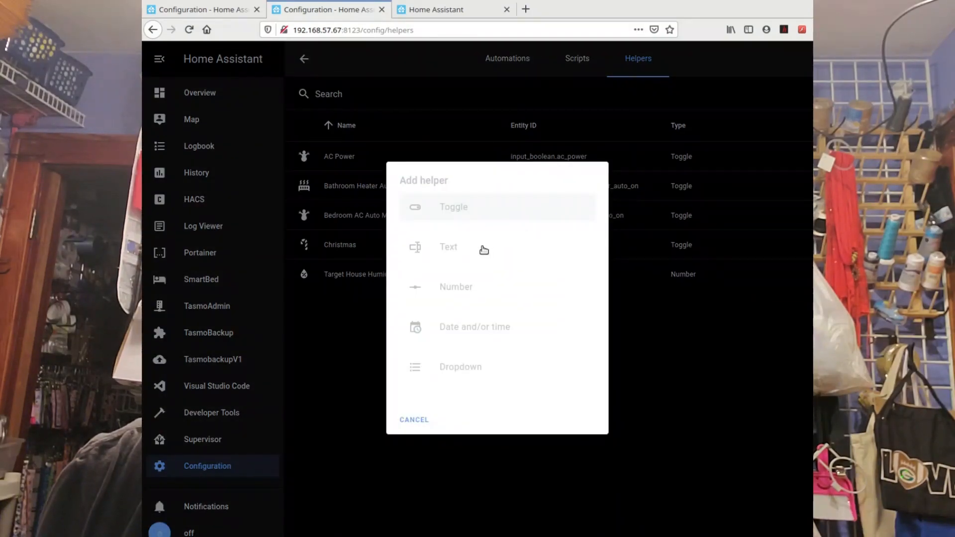
{"action": "left_click", "coordinate": [479, 206]}
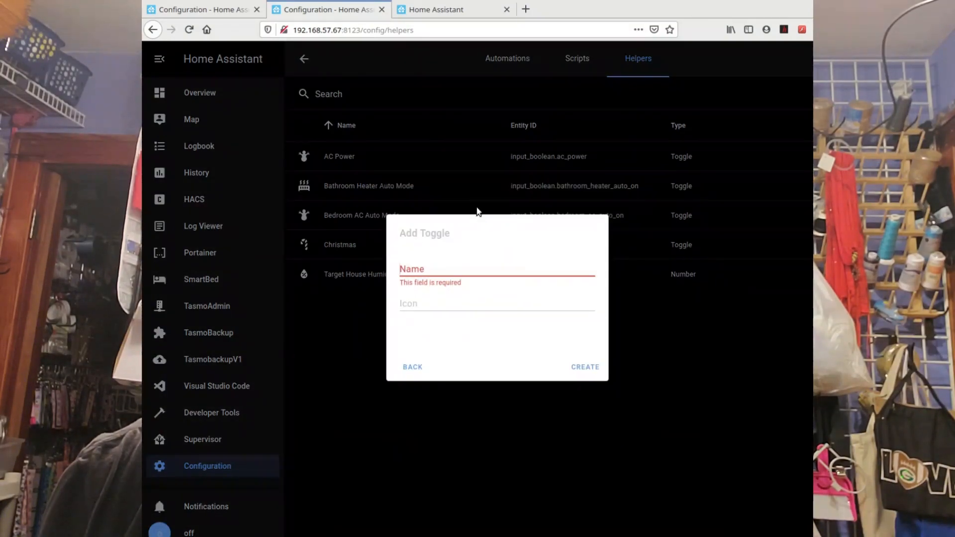
{"action": "left_click", "coordinate": [450, 266]}
{"action": "key", "text": "ctrl+v"}
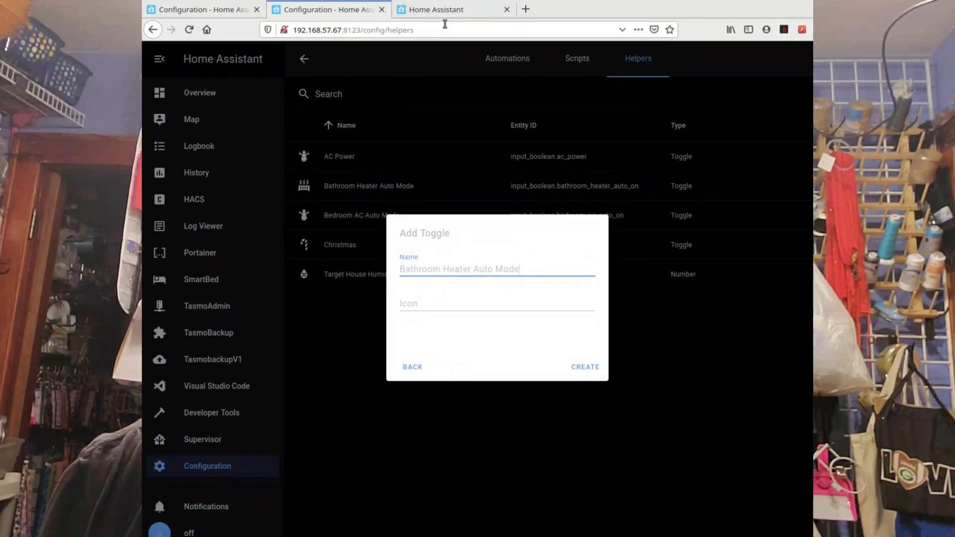
Set the Bathroom Heater Auto Mode toggle's icon to mdi:radiator, copied from input_boolean.yaml, and create the helper
{"action": "left_click", "coordinate": [450, 10]}
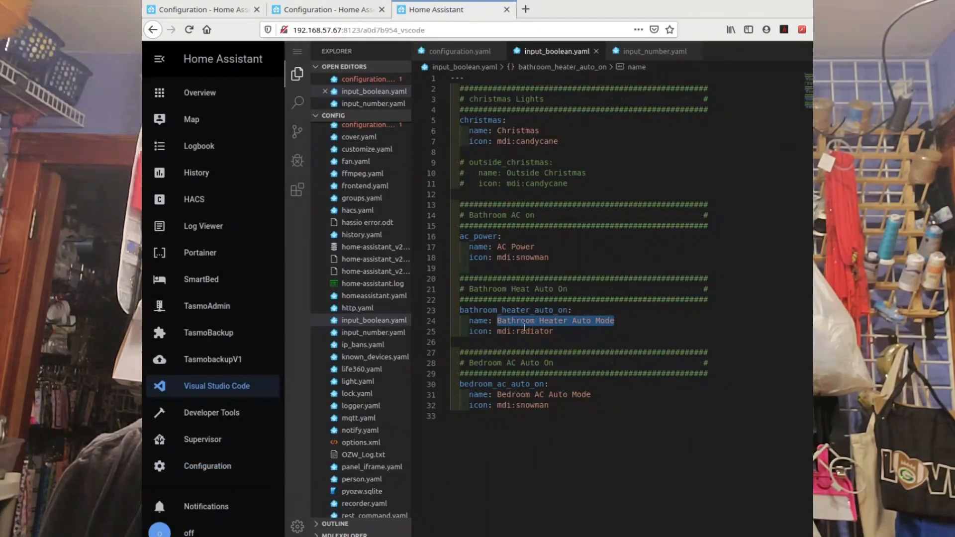
{"action": "mouse_move", "coordinate": [555, 335]}
{"action": "left_click_drag", "start_coordinate": [554, 333], "coordinate": [494, 333]}
{"action": "key", "text": "ctrl+c"}
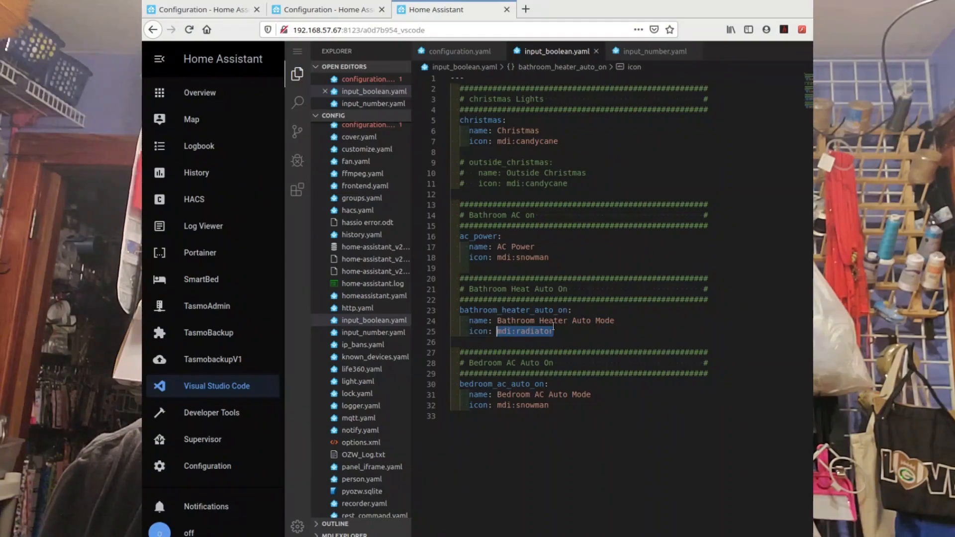
{"action": "left_click", "coordinate": [326, 9]}
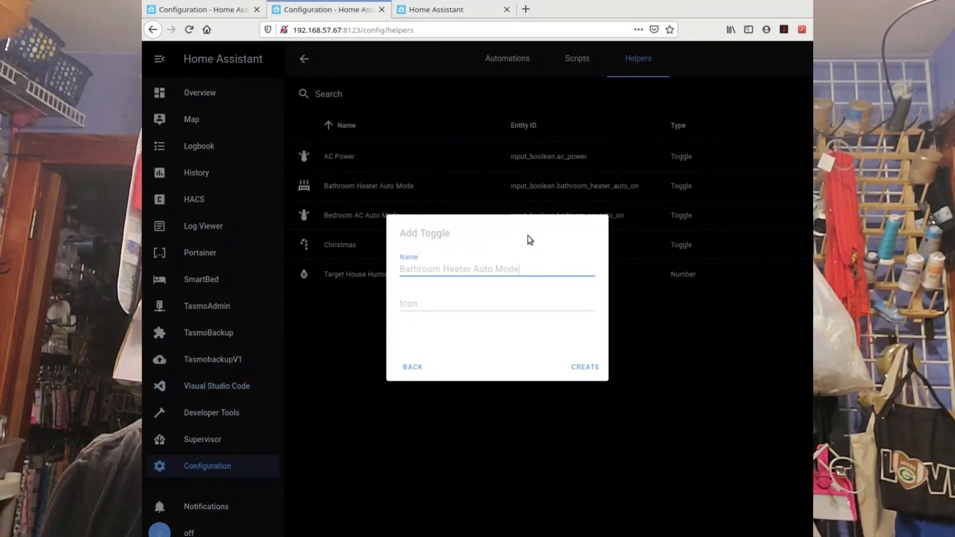
{"action": "left_click", "coordinate": [461, 303]}
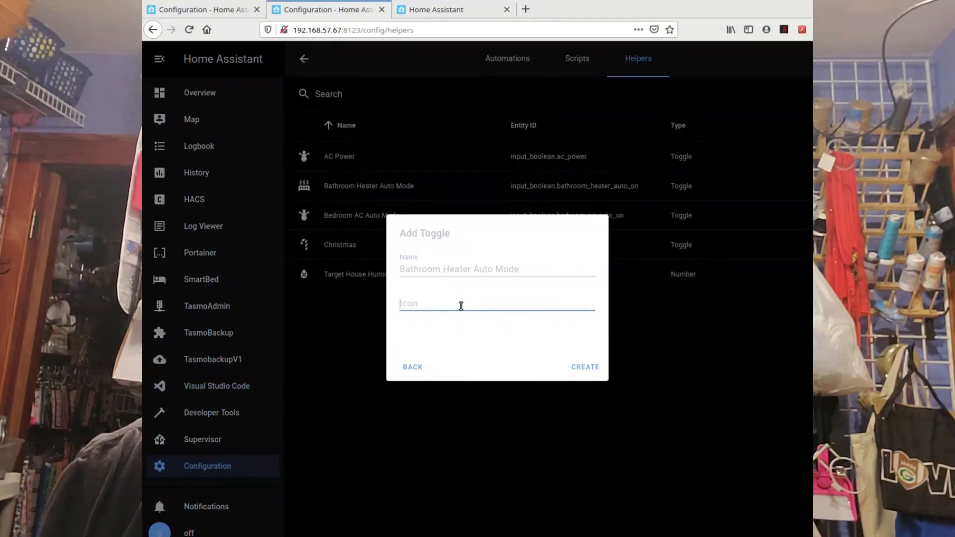
{"action": "key", "text": "ctrl+v"}
{"action": "left_click", "coordinate": [584, 368]}
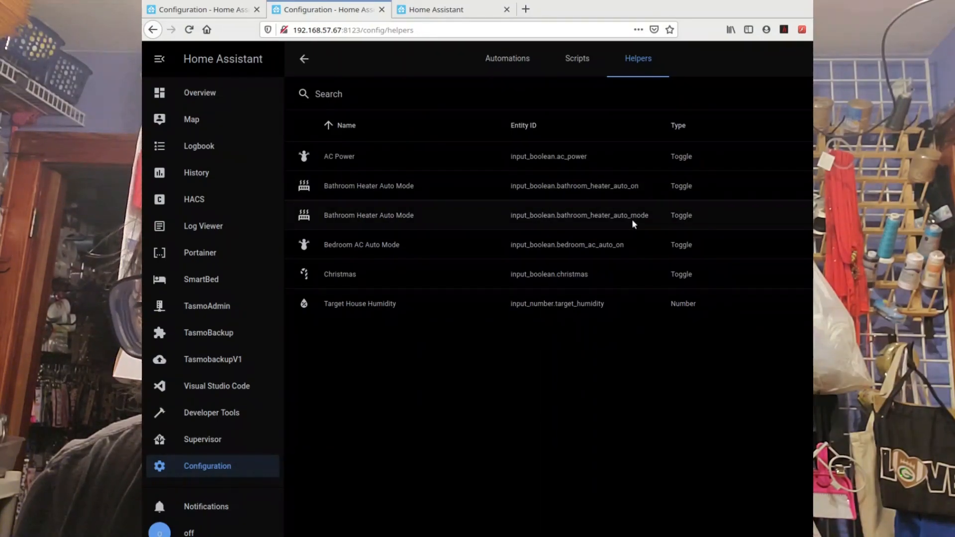
Try to change the new Bathroom Heater Auto Mode helper's entity ID to input_boolean.bathroom_heater_auto_on
{"action": "left_click", "coordinate": [603, 216]}
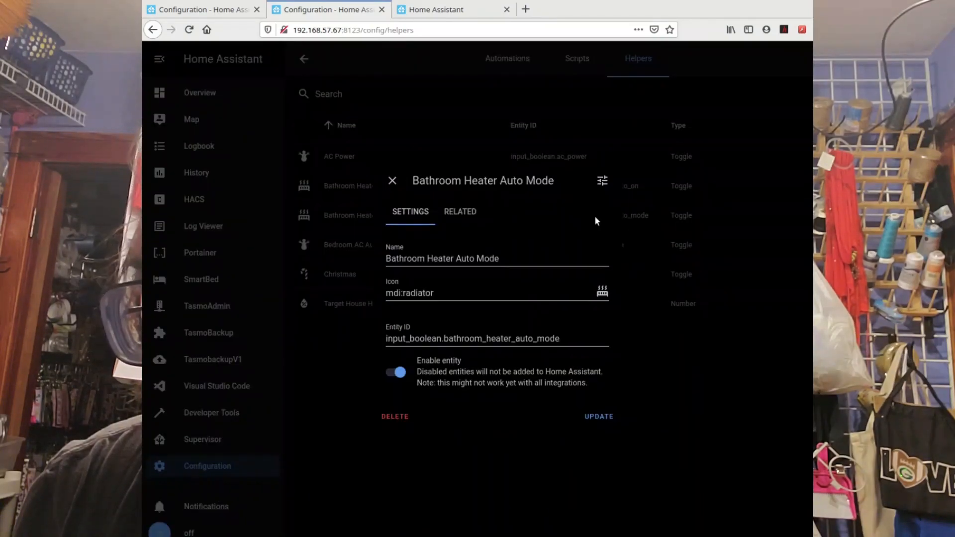
{"action": "left_click", "coordinate": [564, 340]}
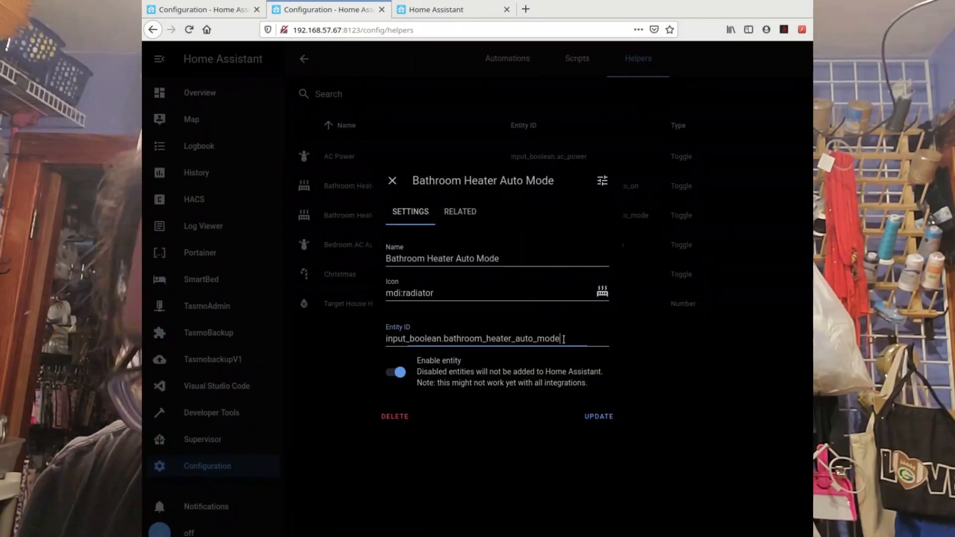
{"action": "key", "text": "BackSpace"}
{"action": "key", "text": "BackSpace"}
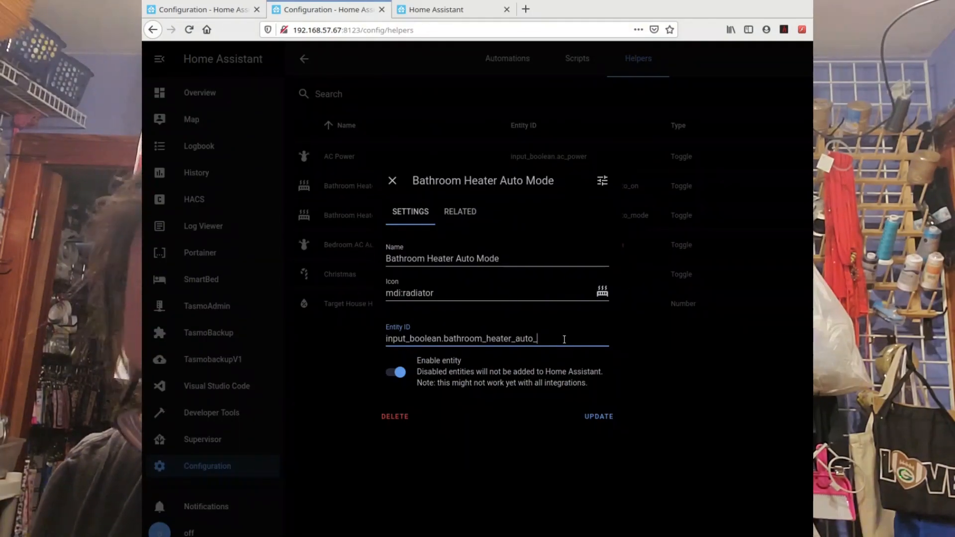
{"action": "type", "text": "on"}
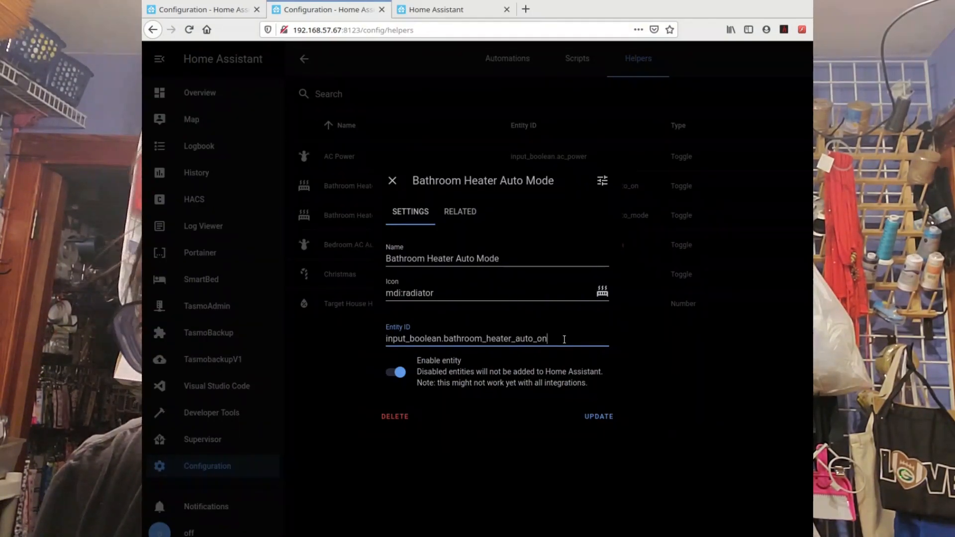
{"action": "left_click", "coordinate": [600, 420]}
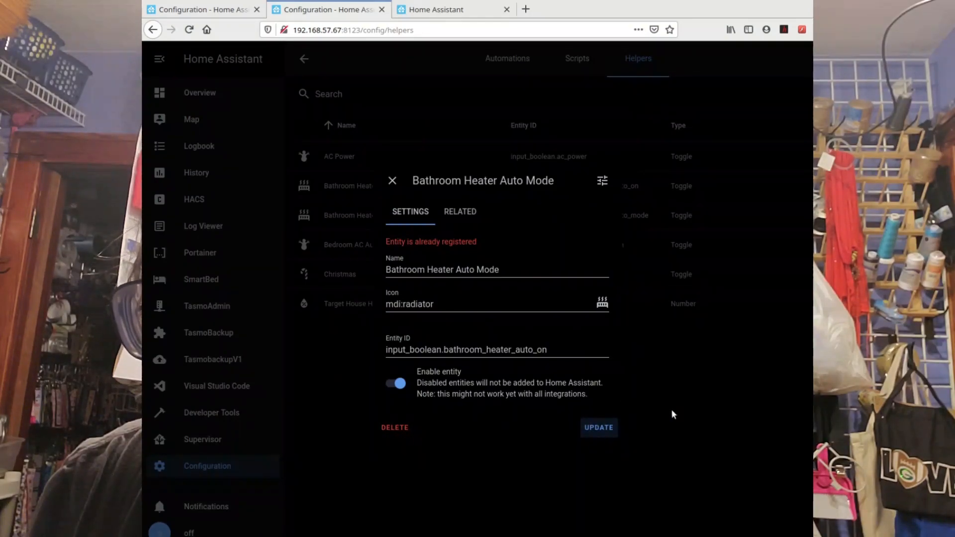
{"action": "left_click", "coordinate": [737, 434]}
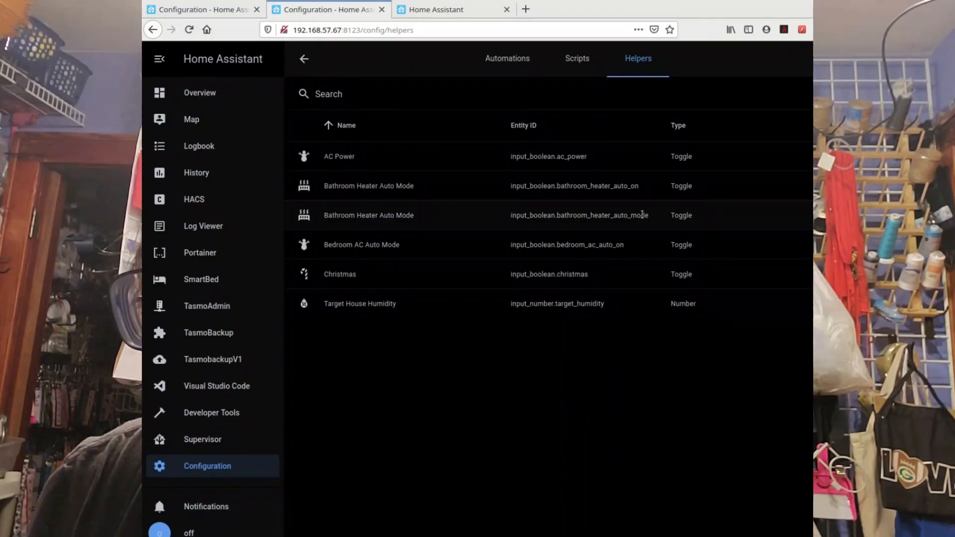
Delete the old YAML-based Bathroom Heater Auto Mode helper with entity ID input_boolean.bathroom_heater_auto_on
{"action": "left_click", "coordinate": [703, 186]}
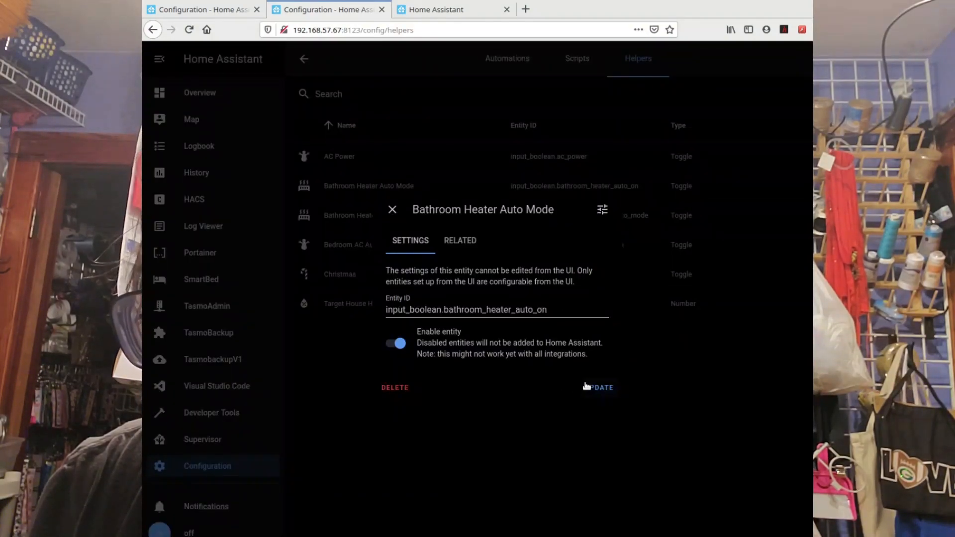
{"action": "left_click", "coordinate": [401, 388]}
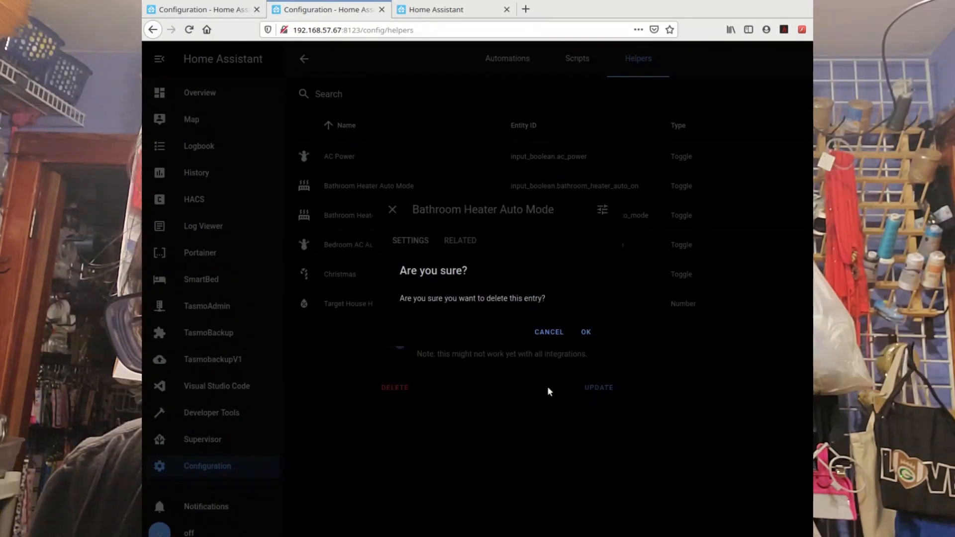
{"action": "left_click", "coordinate": [586, 332]}
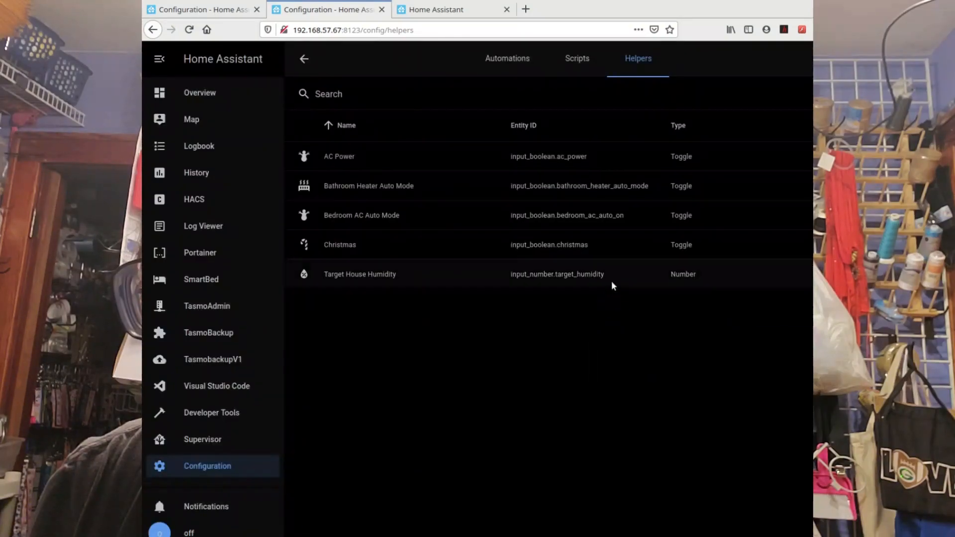
Change the new Bathroom Heater Auto Mode helper's entity ID to input_boolean.bathroom_heater_auto_on and save it
{"action": "left_click", "coordinate": [640, 186]}
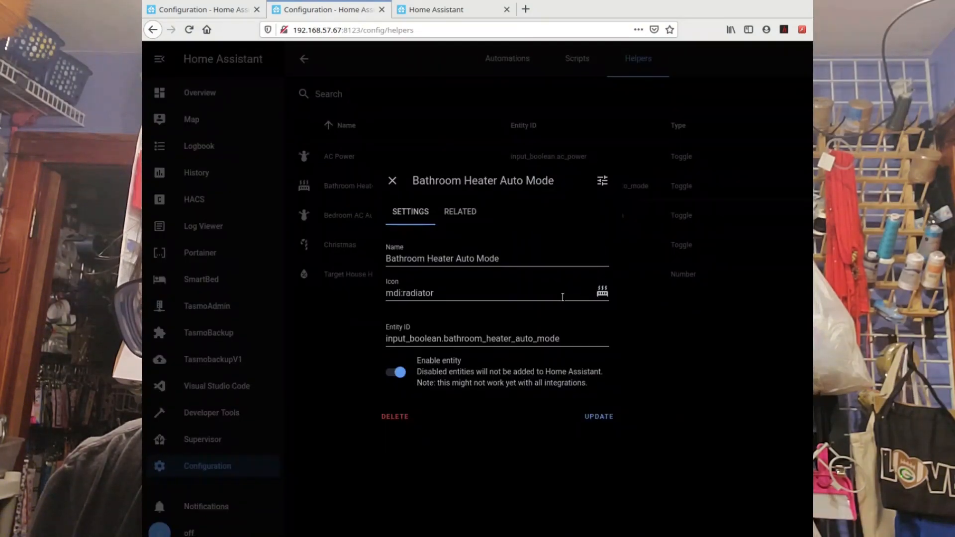
{"action": "left_click", "coordinate": [565, 340]}
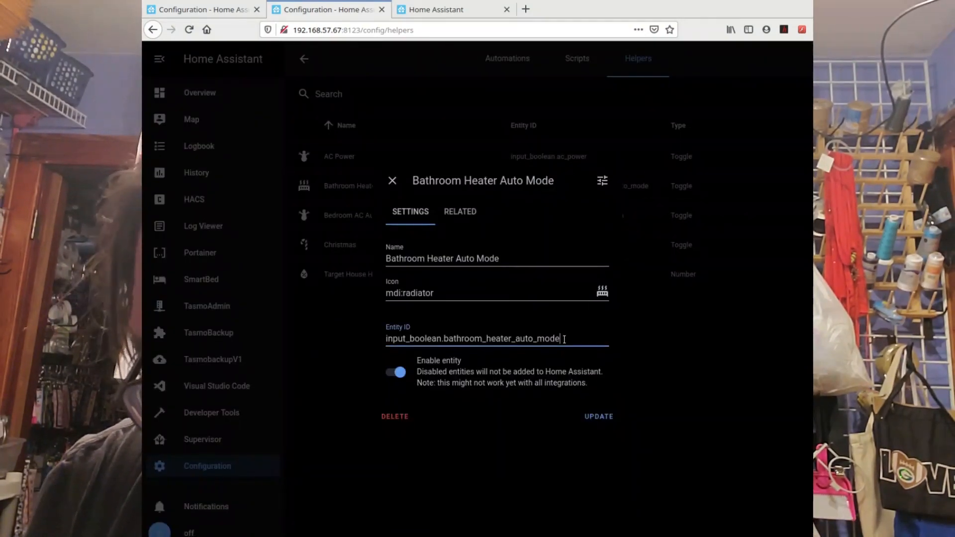
{"action": "key", "text": "BackSpace"}
{"action": "key", "text": "BackSpace"}
{"action": "key", "text": "BackSpace"}
{"action": "key", "text": "BackSpace"}
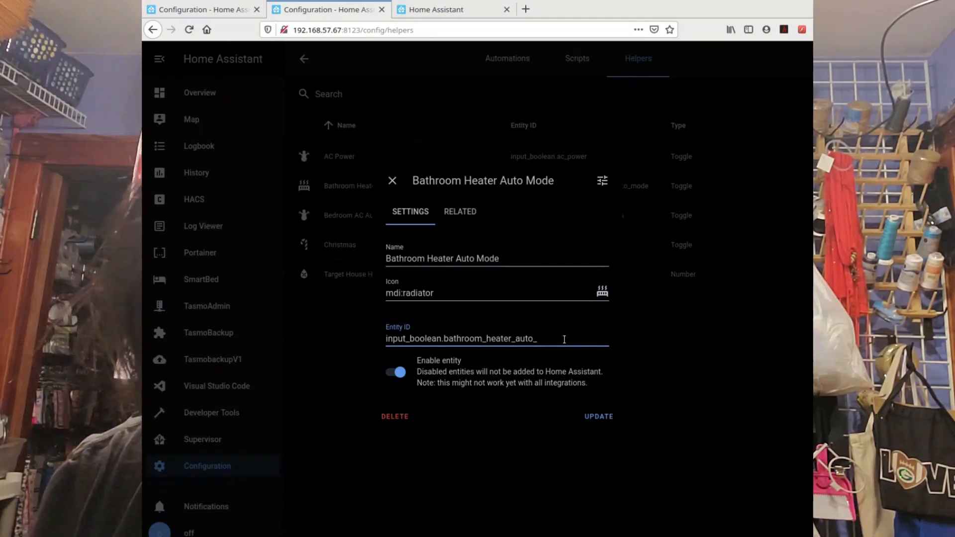
{"action": "type", "text": "on"}
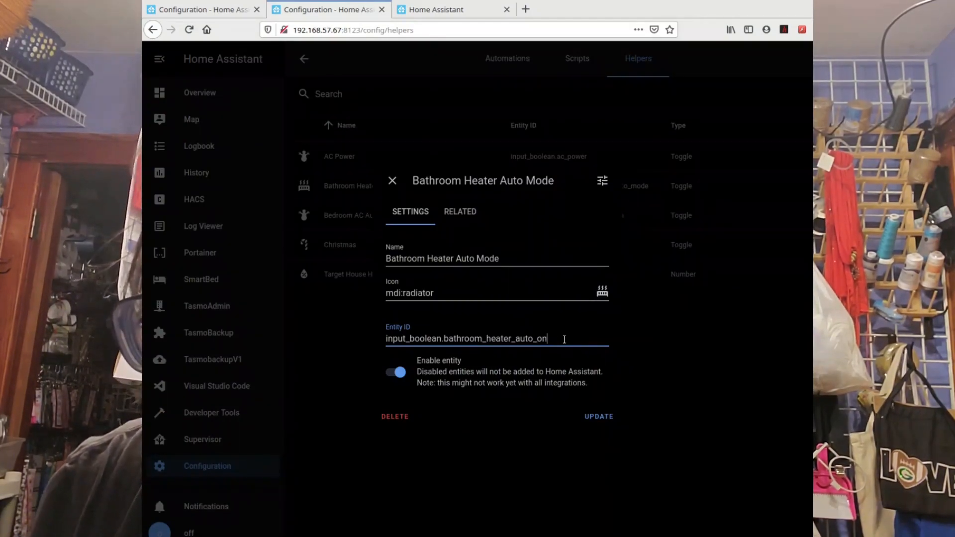
{"action": "left_click", "coordinate": [604, 415]}
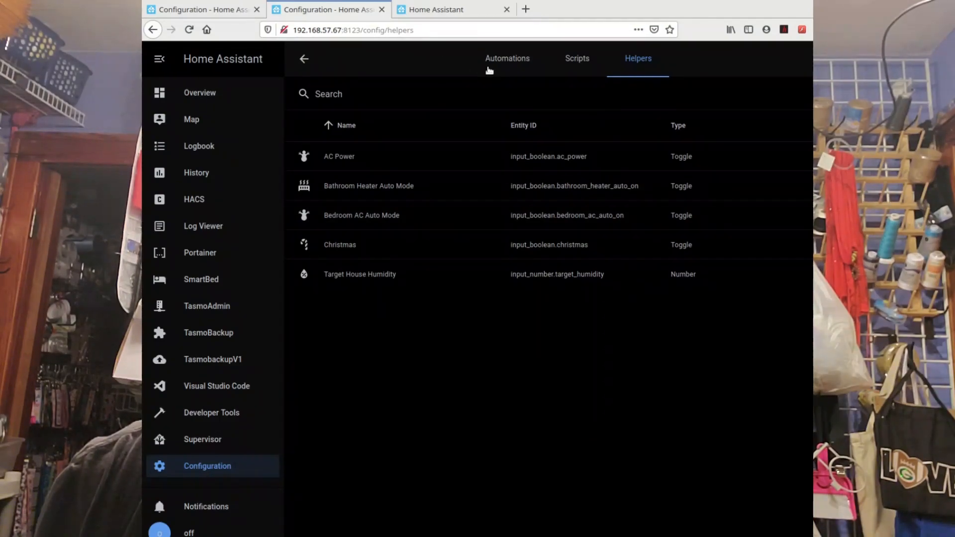
Start a new Toggle helper named Bedroom AC Auto Mode, copying the name from input_boolean.yaml
{"action": "left_click", "coordinate": [470, 10]}
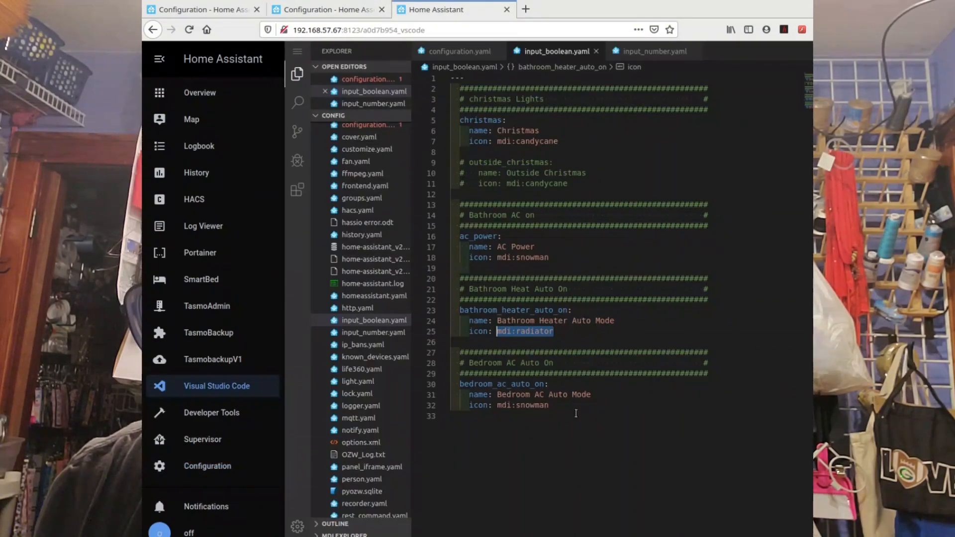
{"action": "left_click_drag", "start_coordinate": [594, 394], "coordinate": [496, 395]}
{"action": "key", "text": "ctrl+c"}
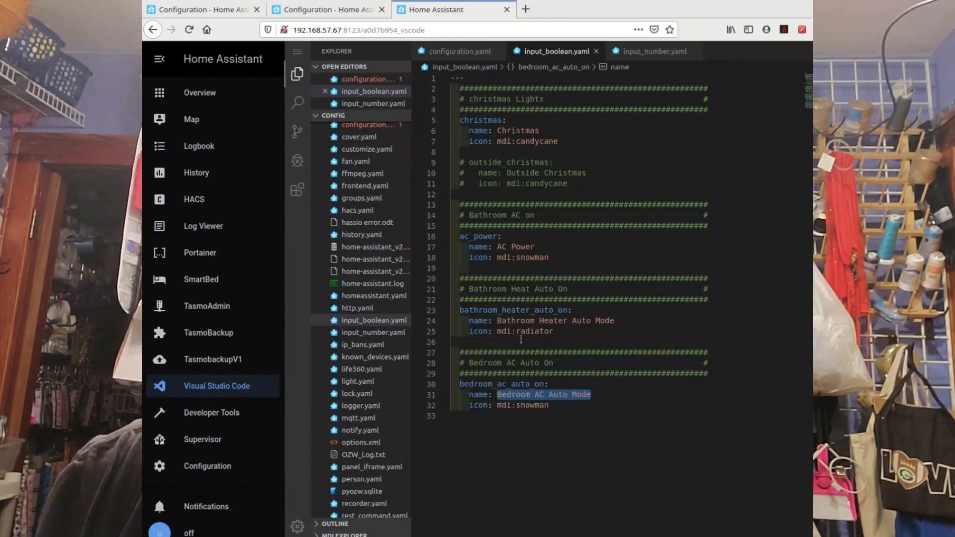
{"action": "left_click", "coordinate": [443, 53]}
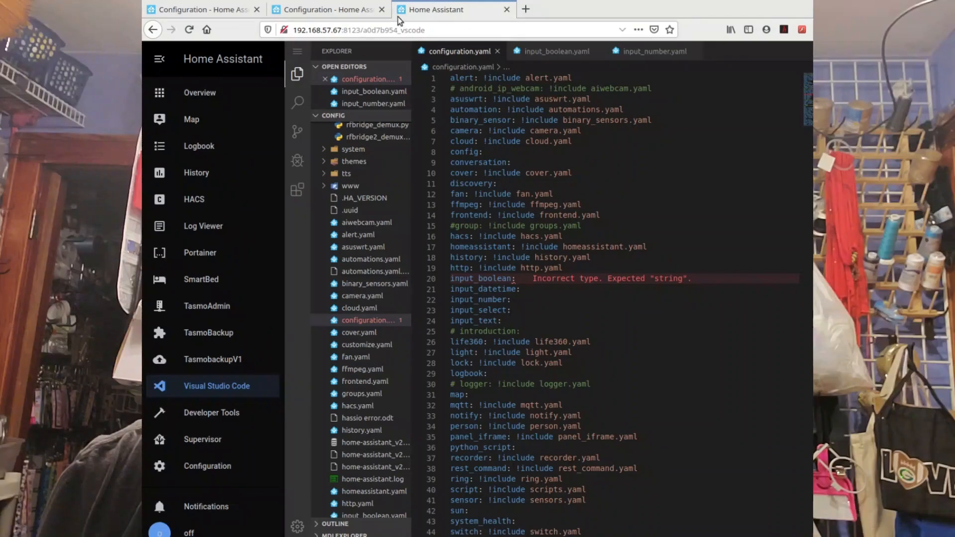
{"action": "left_click", "coordinate": [546, 52]}
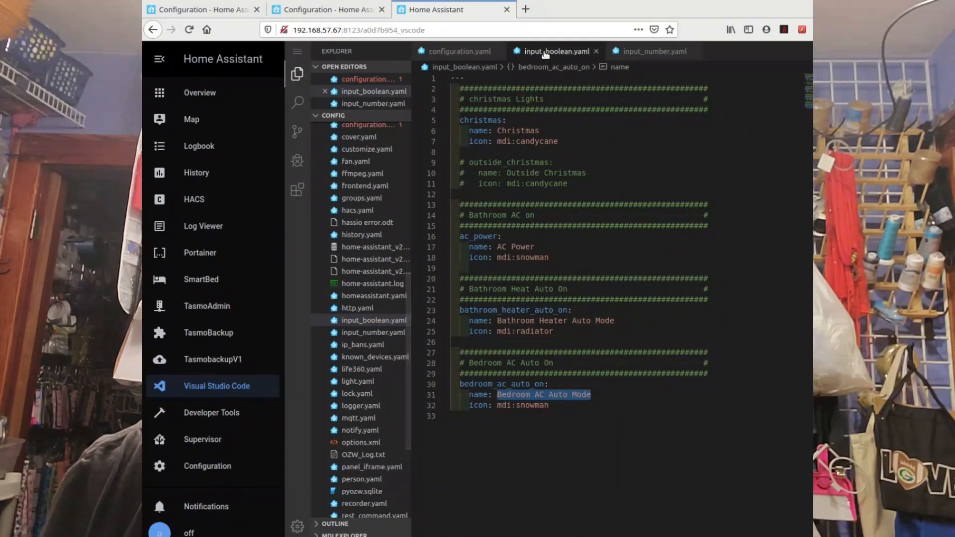
{"action": "left_click", "coordinate": [503, 48]}
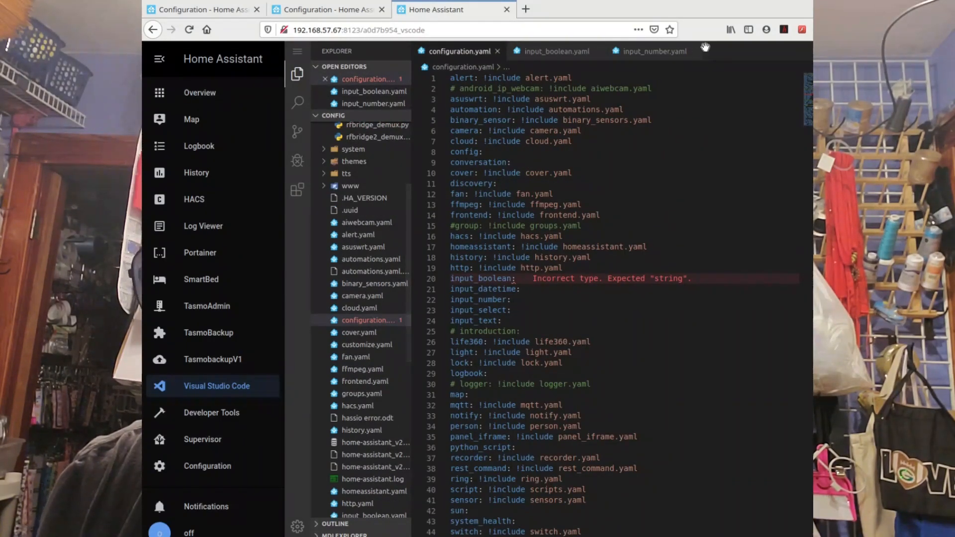
{"action": "left_click", "coordinate": [675, 52]}
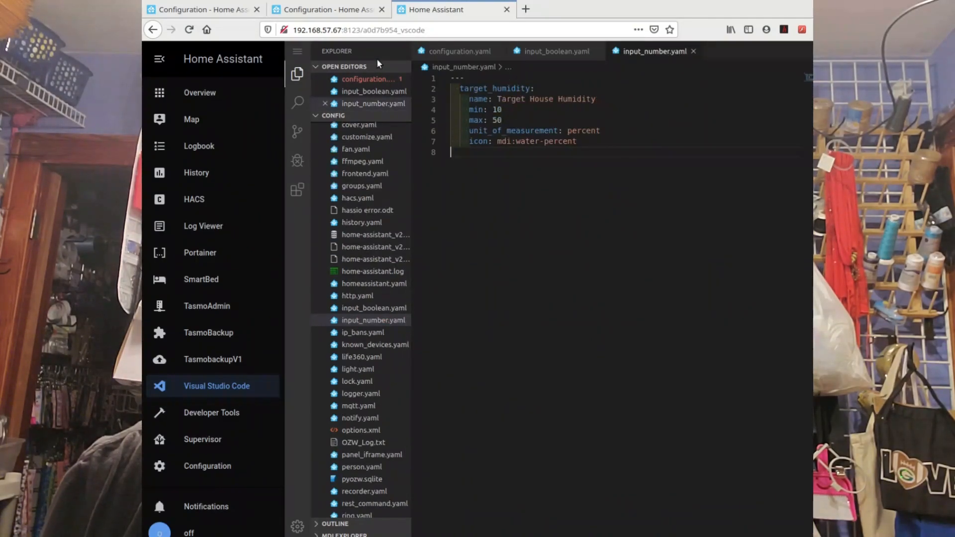
{"action": "left_click", "coordinate": [320, 11]}
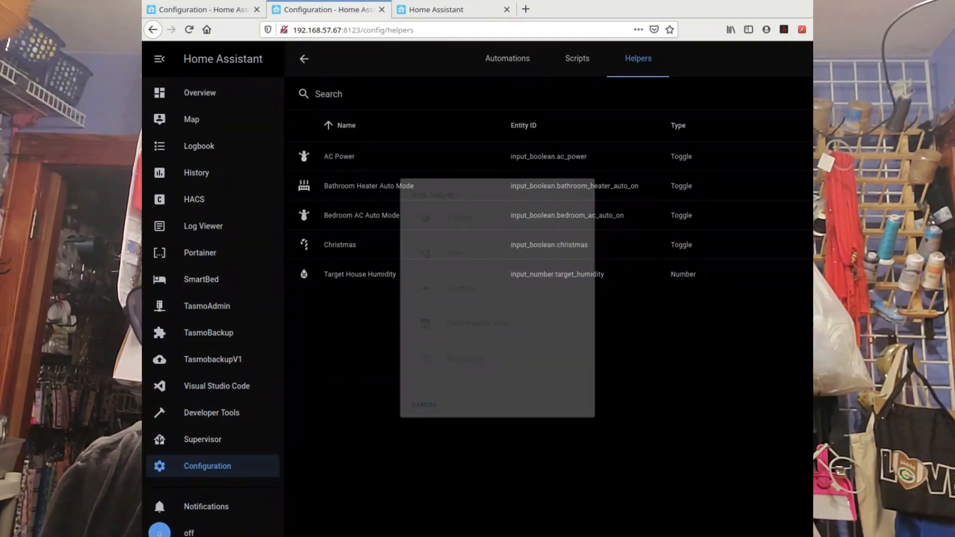
{"action": "left_click", "coordinate": [462, 208]}
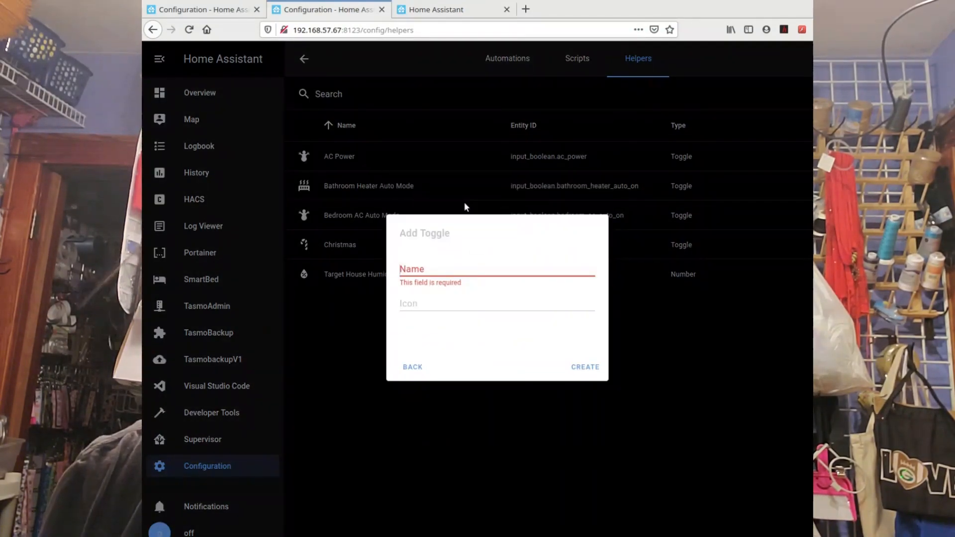
{"action": "left_click", "coordinate": [476, 275]}
{"action": "key", "text": "ctrl+v"}
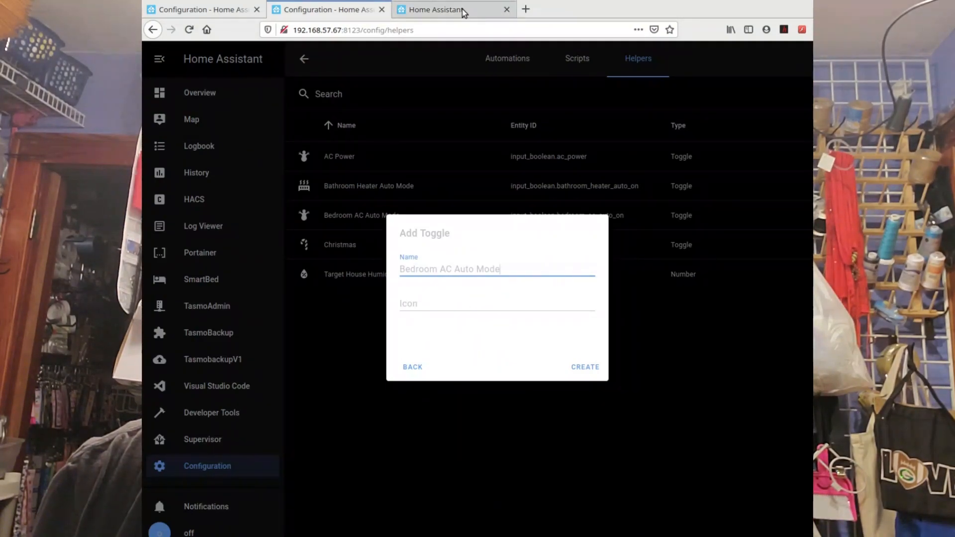
Set the Bedroom AC Auto Mode toggle's icon to mdi:water-percent, copied from input_number.yaml, and create the helper
{"action": "left_click", "coordinate": [443, 10]}
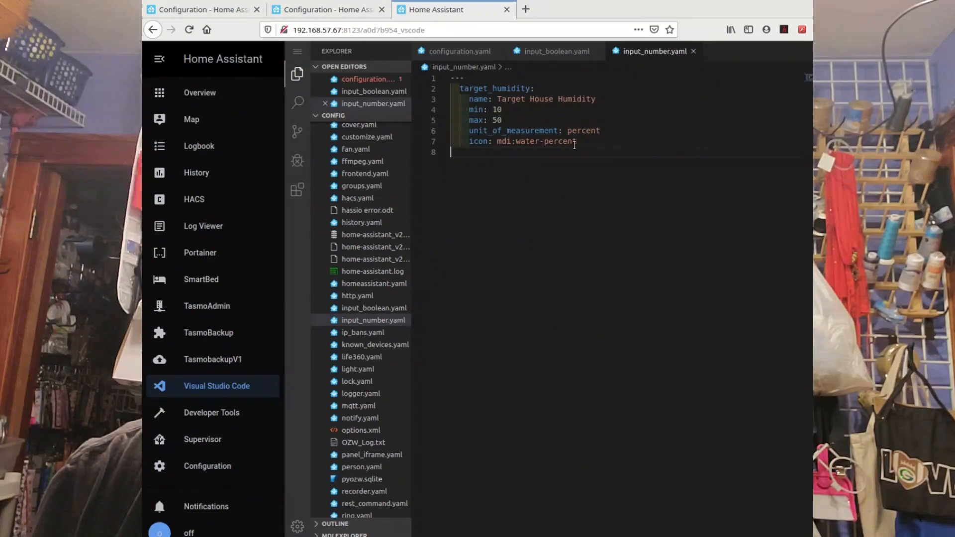
{"action": "left_click_drag", "start_coordinate": [579, 142], "coordinate": [498, 143]}
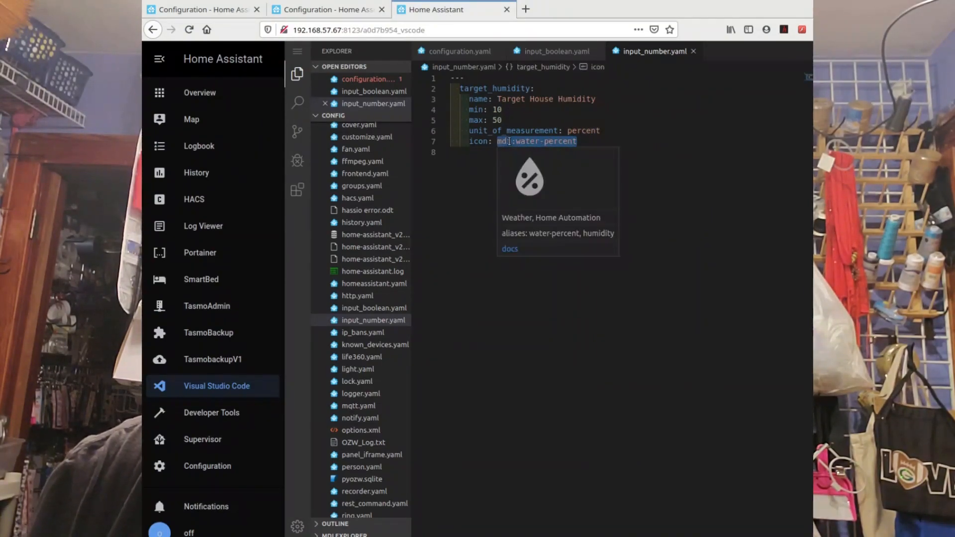
{"action": "mouse_move", "coordinate": [507, 141]}
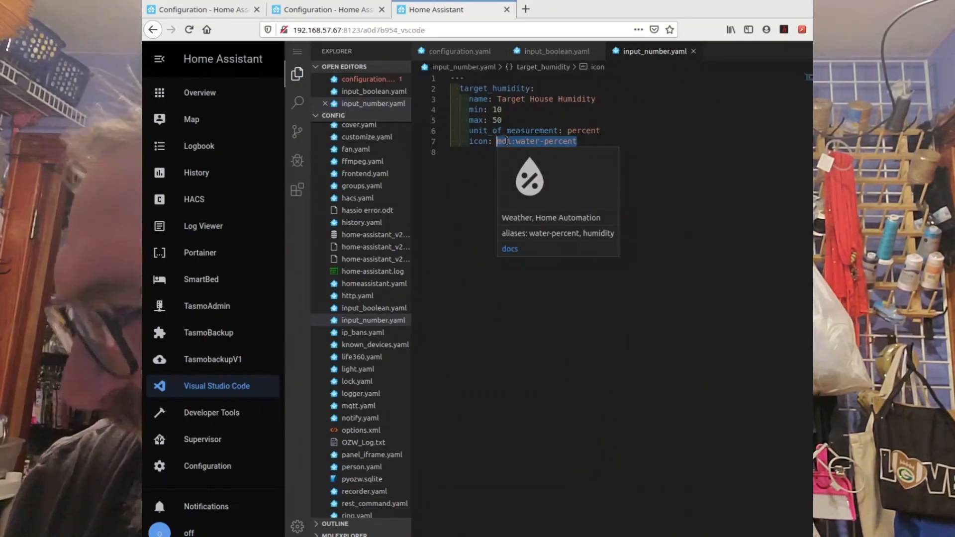
{"action": "key", "text": "ctrl+c"}
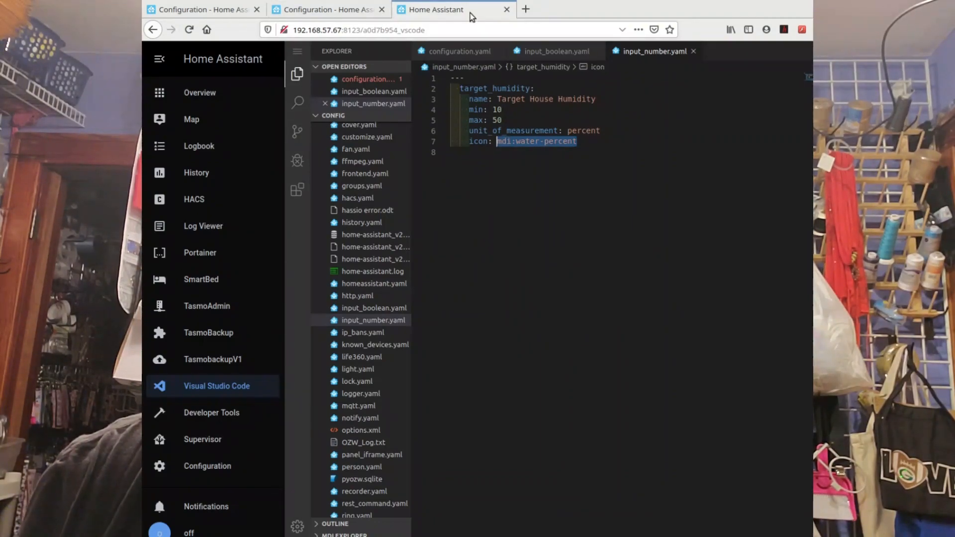
{"action": "left_click", "coordinate": [363, 12]}
{"action": "left_click", "coordinate": [469, 302]}
{"action": "key", "text": "ctrl+v"}
{"action": "left_click", "coordinate": [586, 368]}
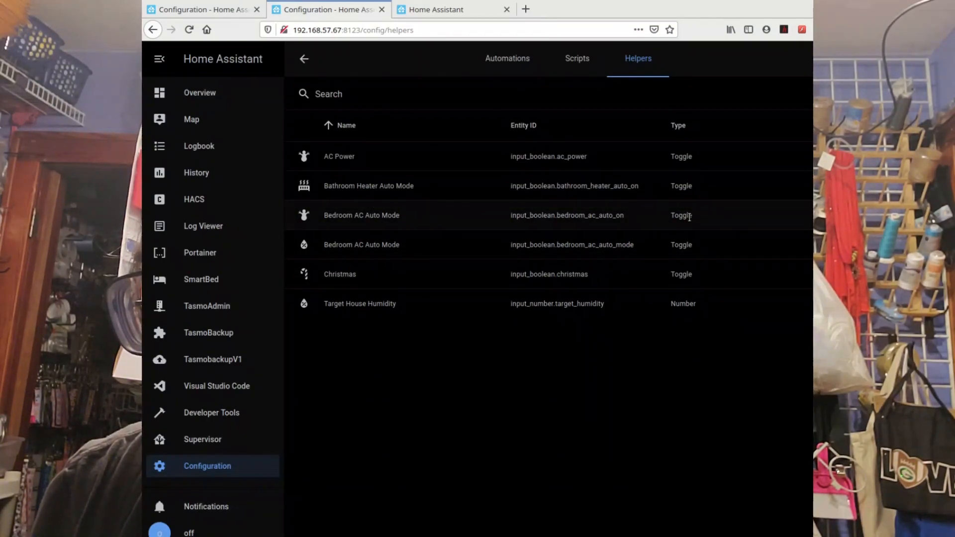
Delete the old YAML-based Bedroom AC Auto Mode helper with entity ID input_boolean.bedroom_ac_auto_on
{"action": "left_click", "coordinate": [690, 217]}
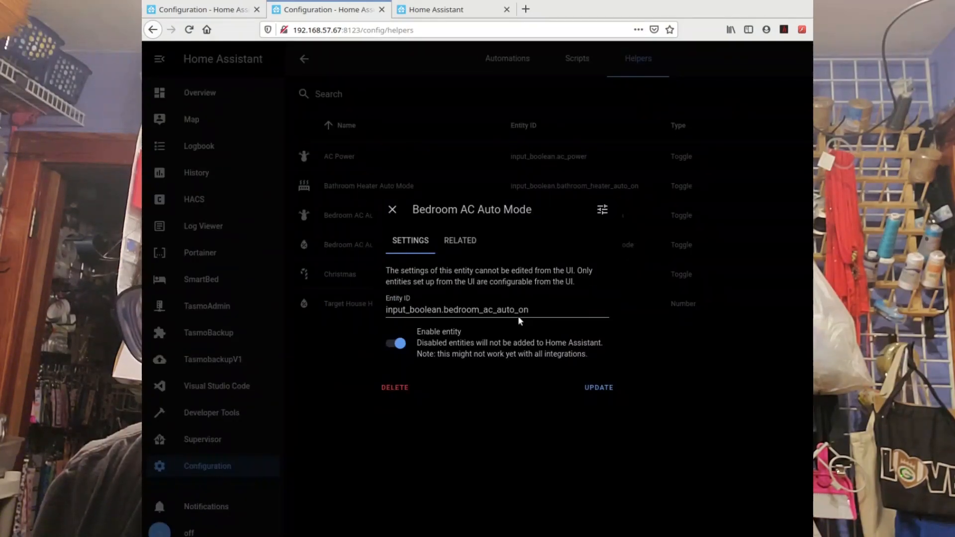
{"action": "left_click", "coordinate": [397, 387]}
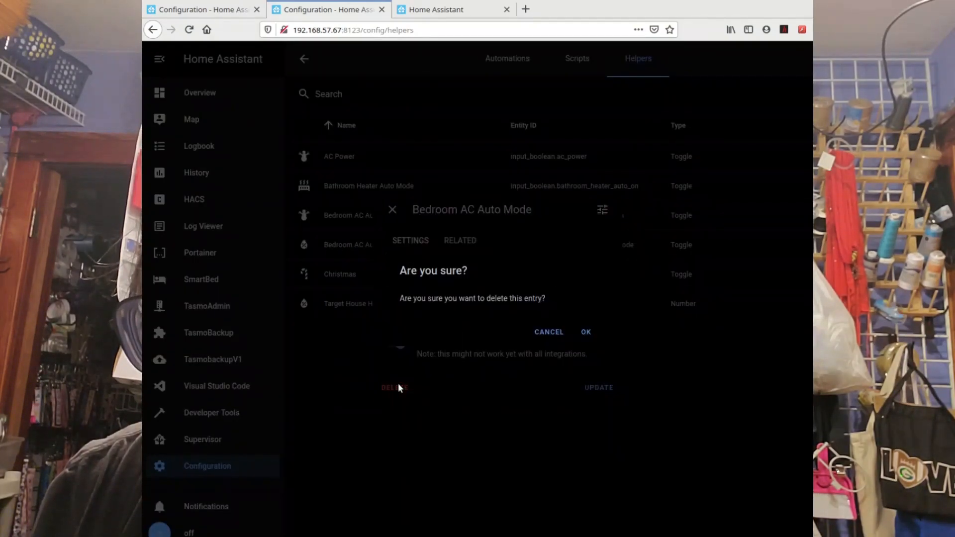
{"action": "left_click", "coordinate": [587, 332]}
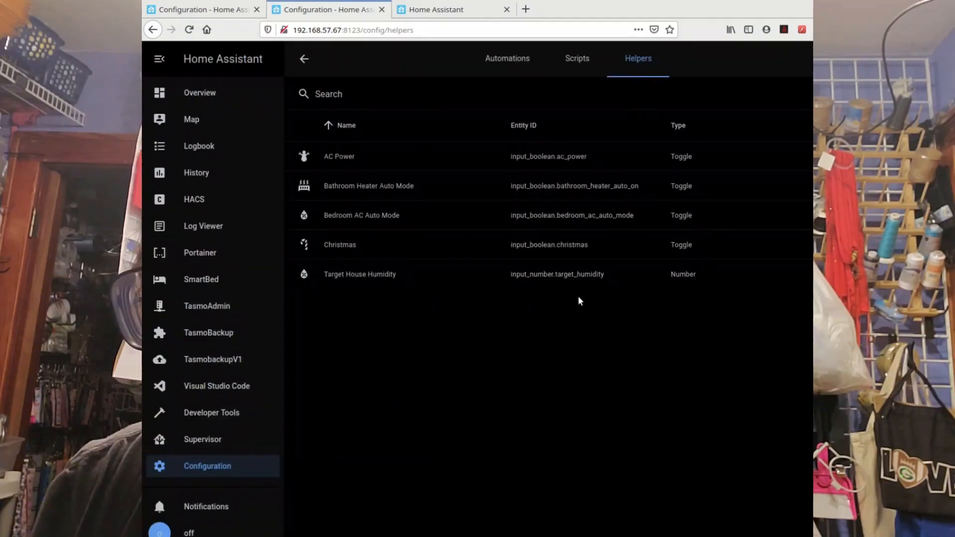
Change the new Bedroom AC Auto Mode helper's entity ID to input_boolean.bedroom_ac_auto_on and save it
{"action": "left_click", "coordinate": [625, 217]}
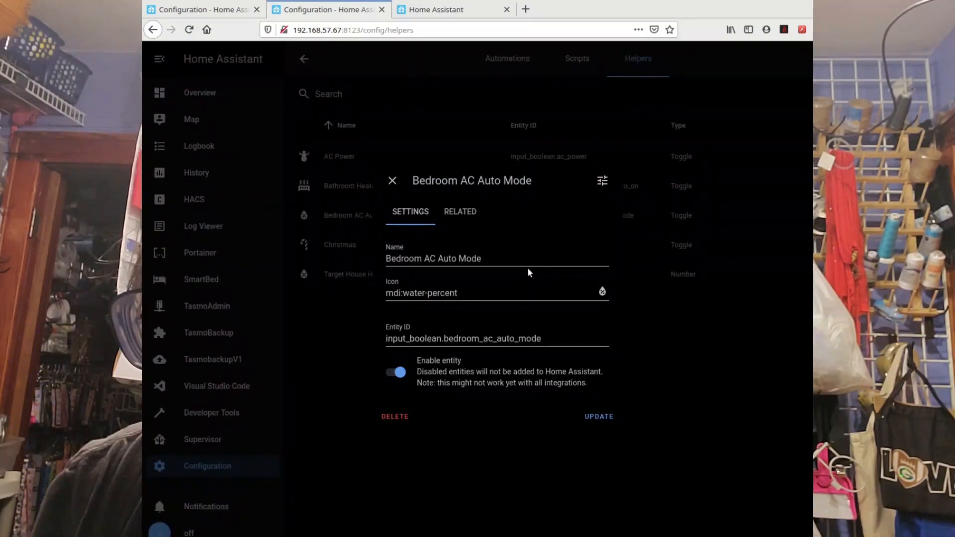
{"action": "left_click", "coordinate": [551, 337]}
{"action": "key", "text": "BackSpace"}
{"action": "key", "text": "BackSpace"}
{"action": "key", "text": "BackSpace"}
{"action": "key", "text": "BackSpace"}
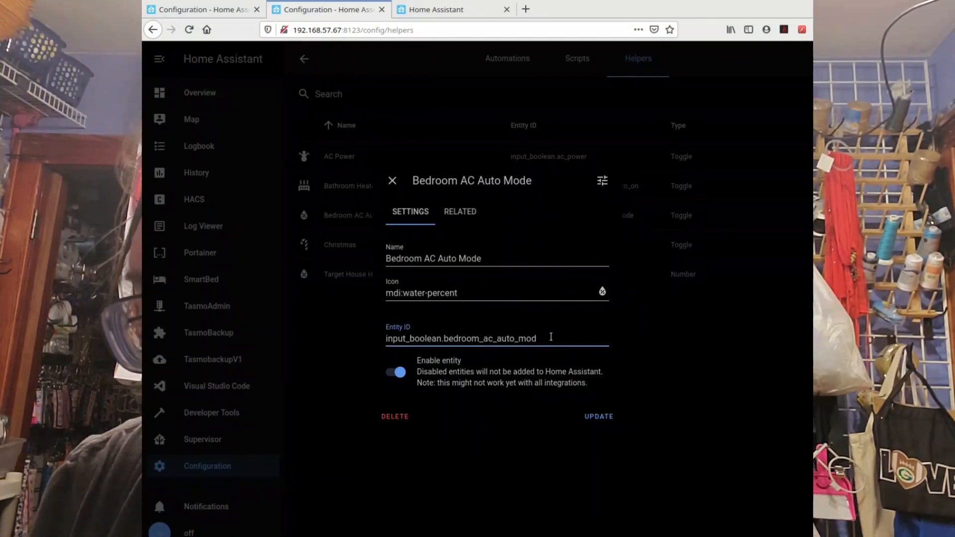
{"action": "type", "text": "on"}
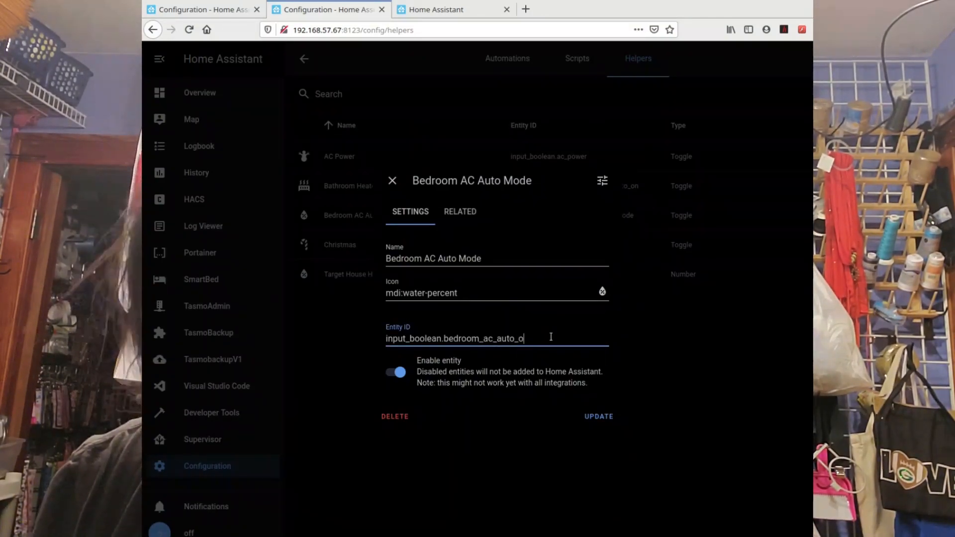
{"action": "left_click", "coordinate": [599, 418]}
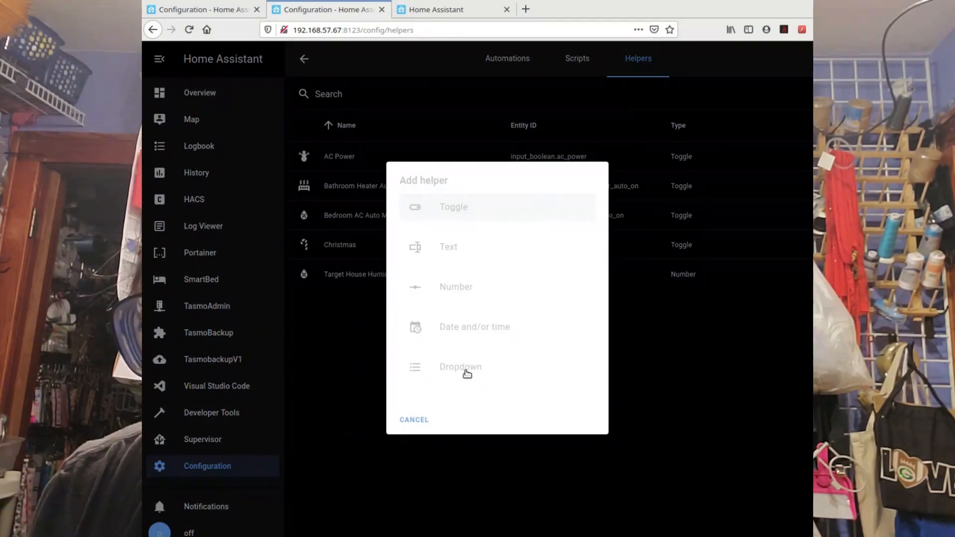
Start a new Date and/or time helper and name it as the person's birthday
{"action": "left_click", "coordinate": [474, 335]}
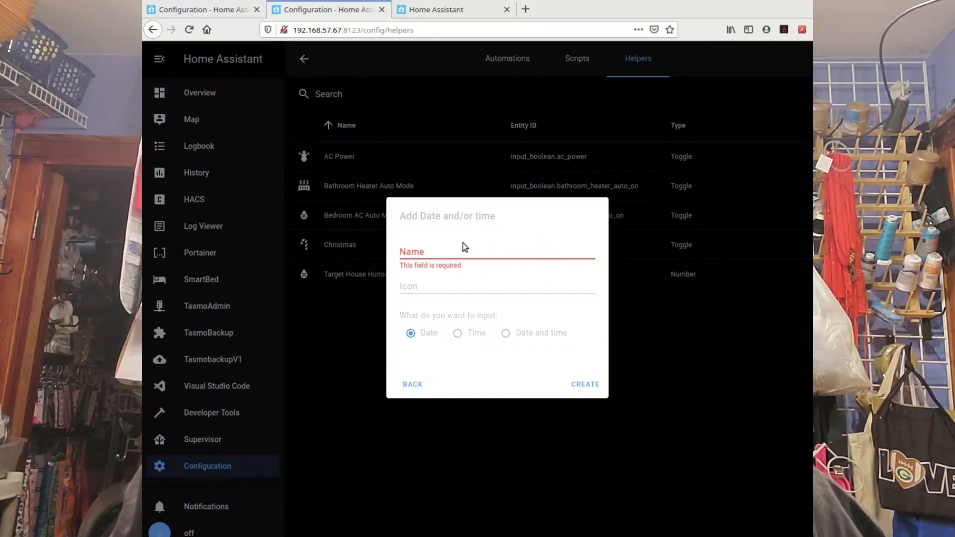
{"action": "left_click", "coordinate": [463, 242]}
{"action": "type", "text": "Sir Good"}
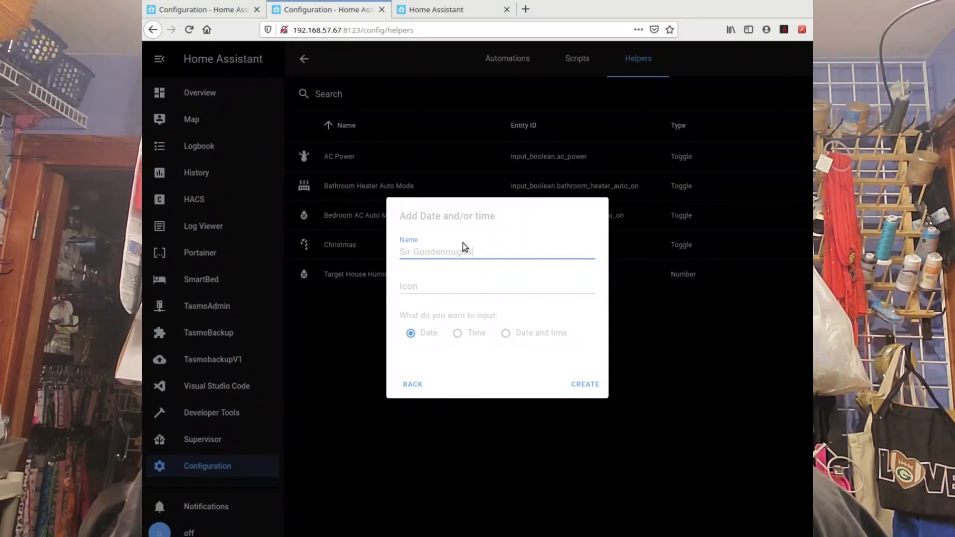
{"action": "type", "text": "enoughs Birt"}
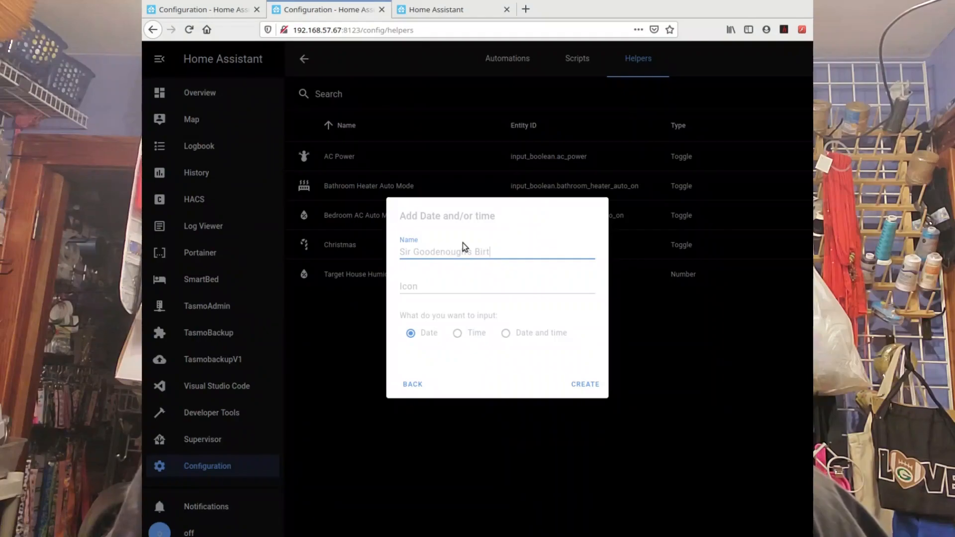
{"action": "type", "text": "hday"}
{"action": "left_click", "coordinate": [462, 243]}
{"action": "type", "text": "'"}
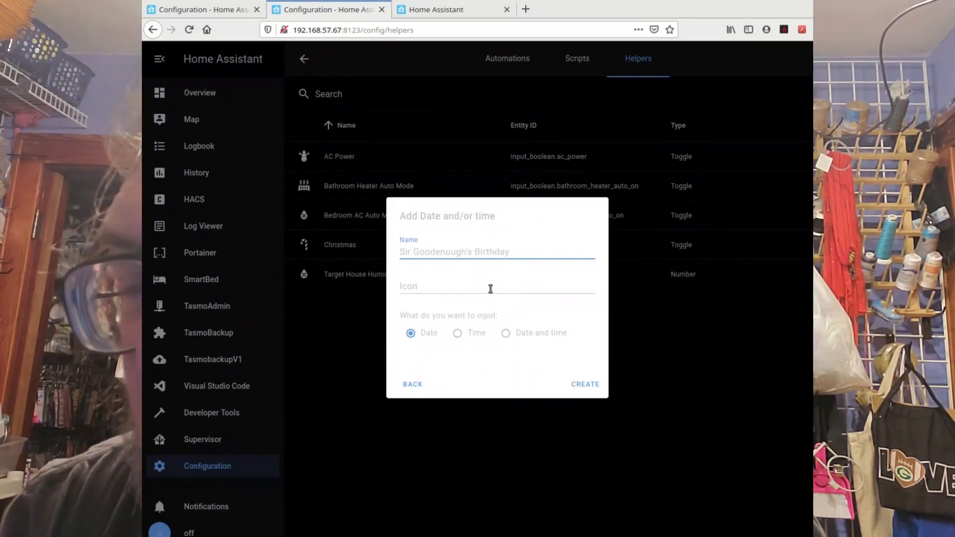
Set the birthday helper's icon to mdi:cake and create it with Date as the input type
{"action": "left_click", "coordinate": [491, 288]}
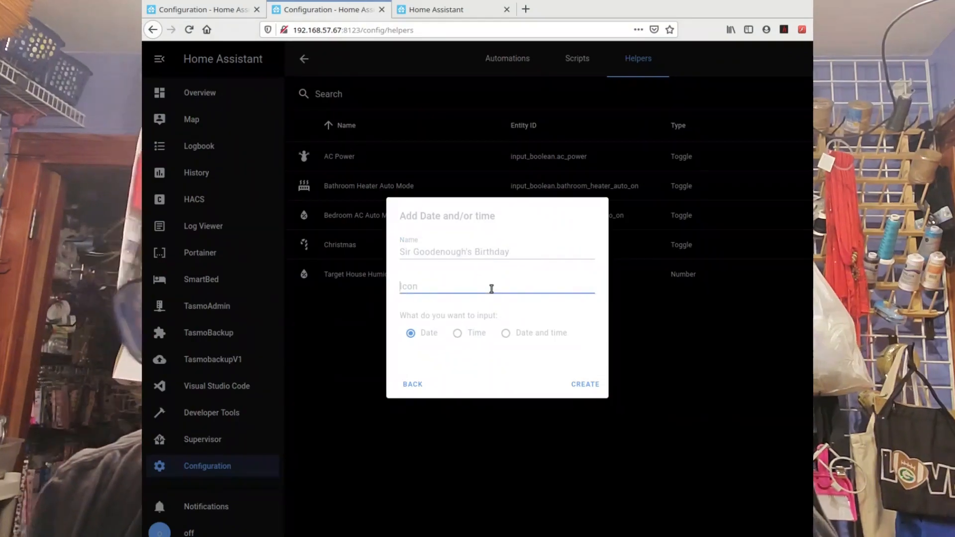
{"action": "type", "text": "mdi:"}
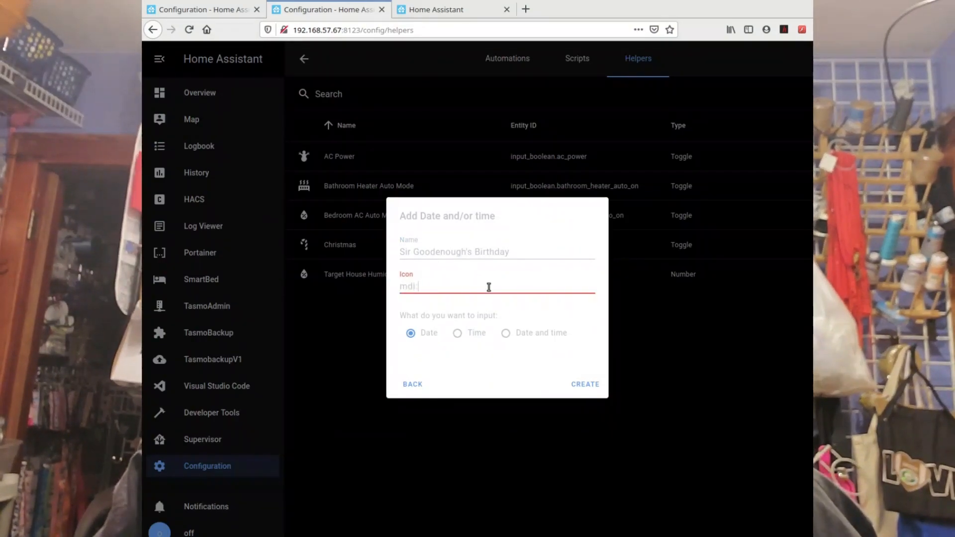
{"action": "type", "text": "bir"}
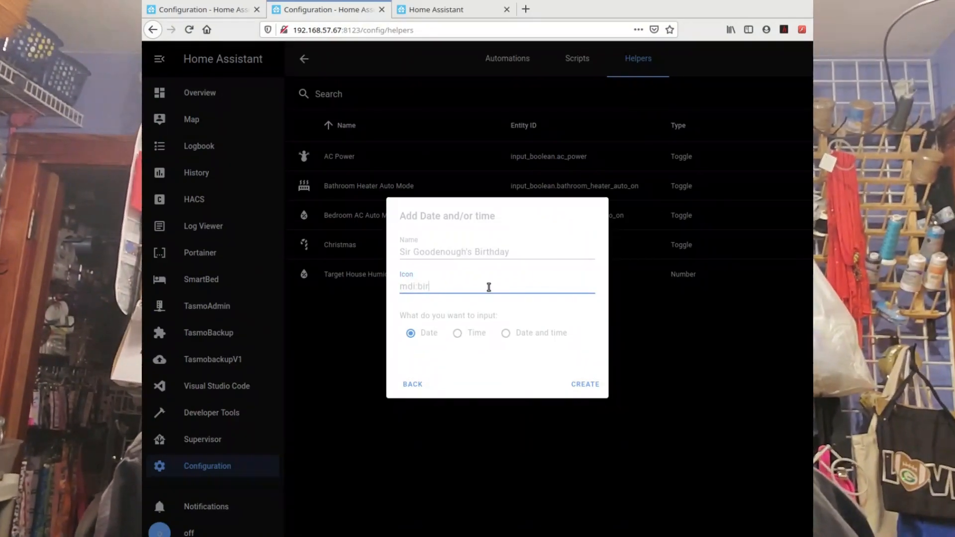
{"action": "type", "text": "thday"}
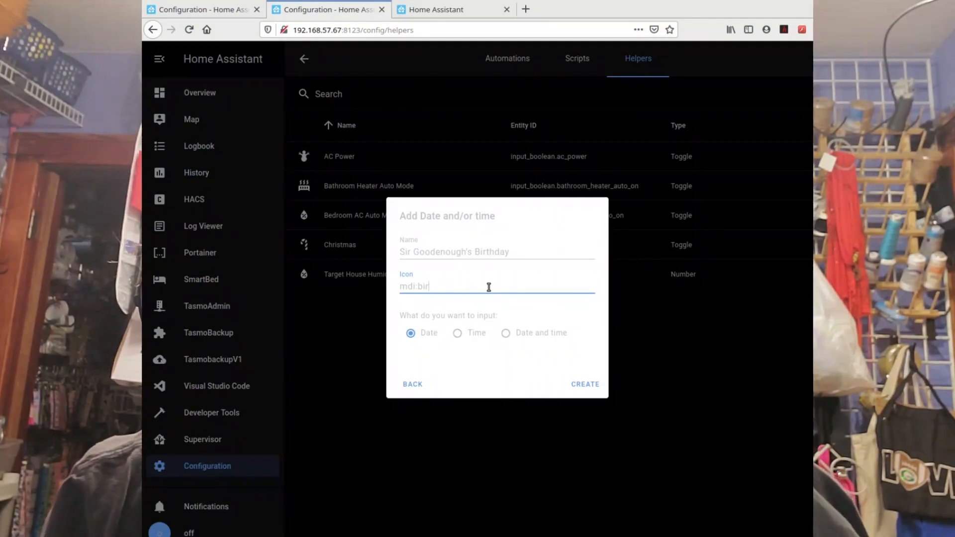
{"action": "key", "text": "BackSpace"}
{"action": "key", "text": "BackSpace"}
{"action": "type", "text": "cake"}
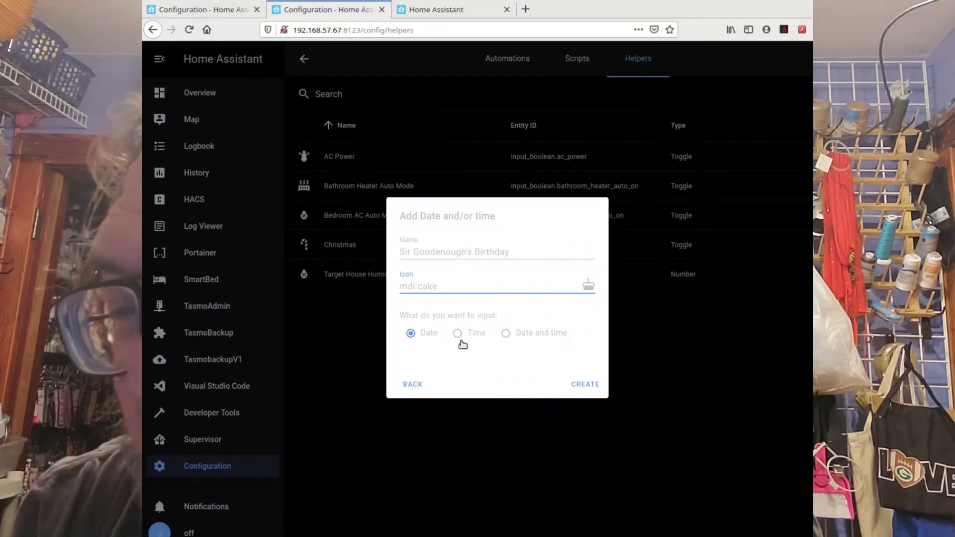
{"action": "left_click", "coordinate": [586, 384]}
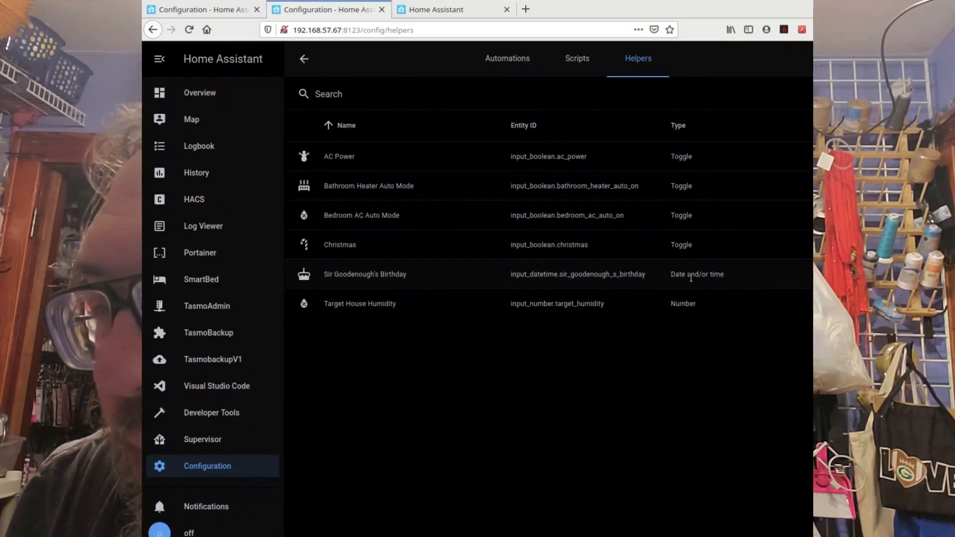
Review the new birthday helper's settings and related items, and close its details
{"action": "left_click", "coordinate": [630, 273]}
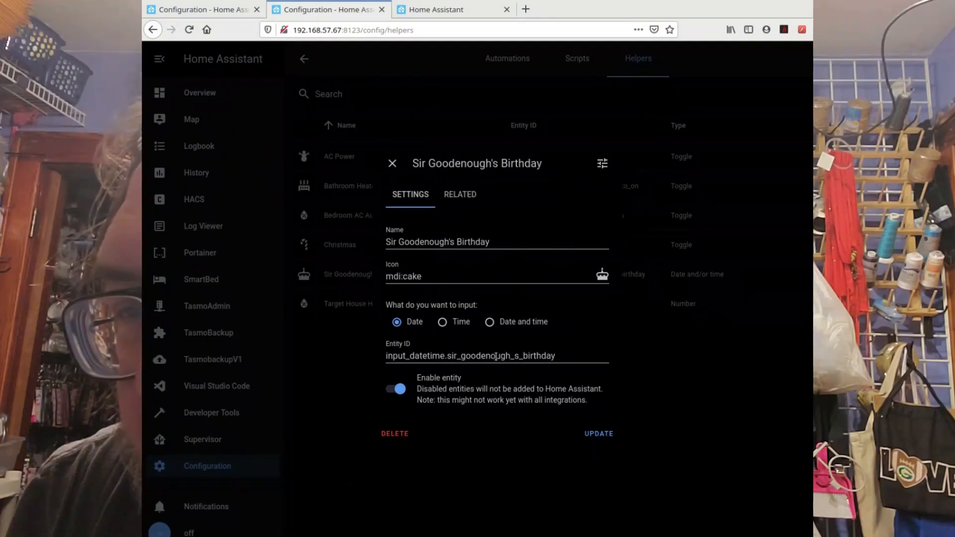
{"action": "left_click", "coordinate": [461, 195]}
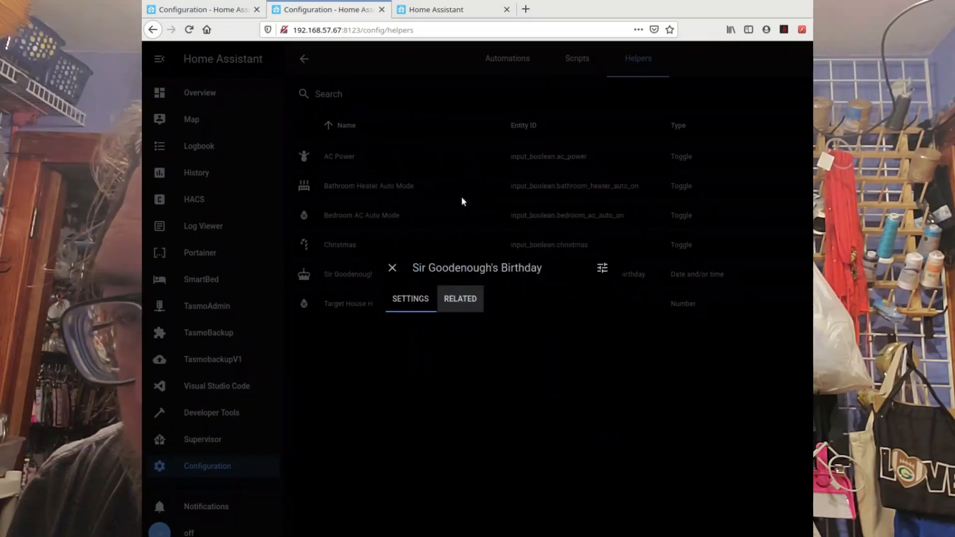
{"action": "left_click", "coordinate": [392, 262]}
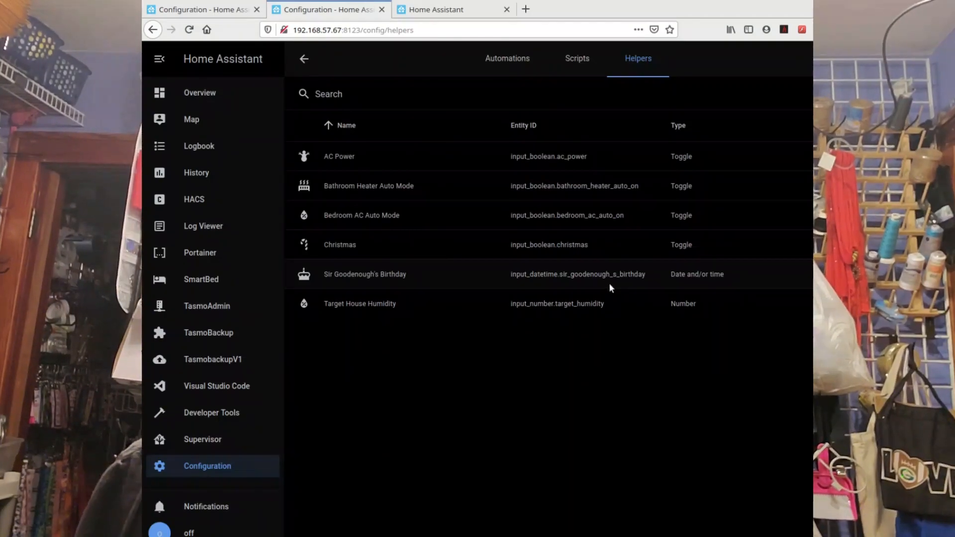